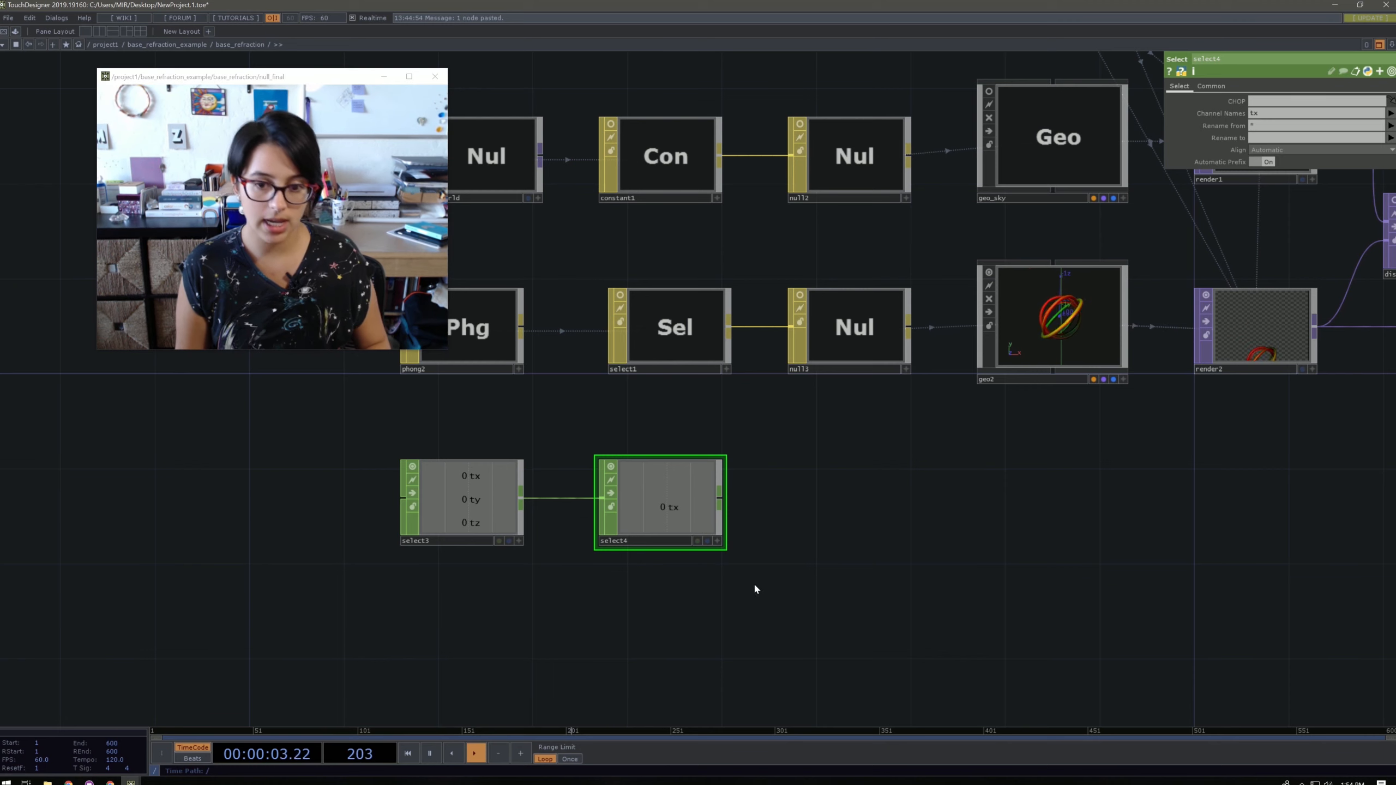
Paste two more copies of the tx Select CHOP fed by select3 and set select5's channel name to ty.
{"action": "key", "text": "ctrl+v"}
{"action": "key", "text": "ctrl+v"}
{"action": "left_click", "coordinate": [639, 591]}
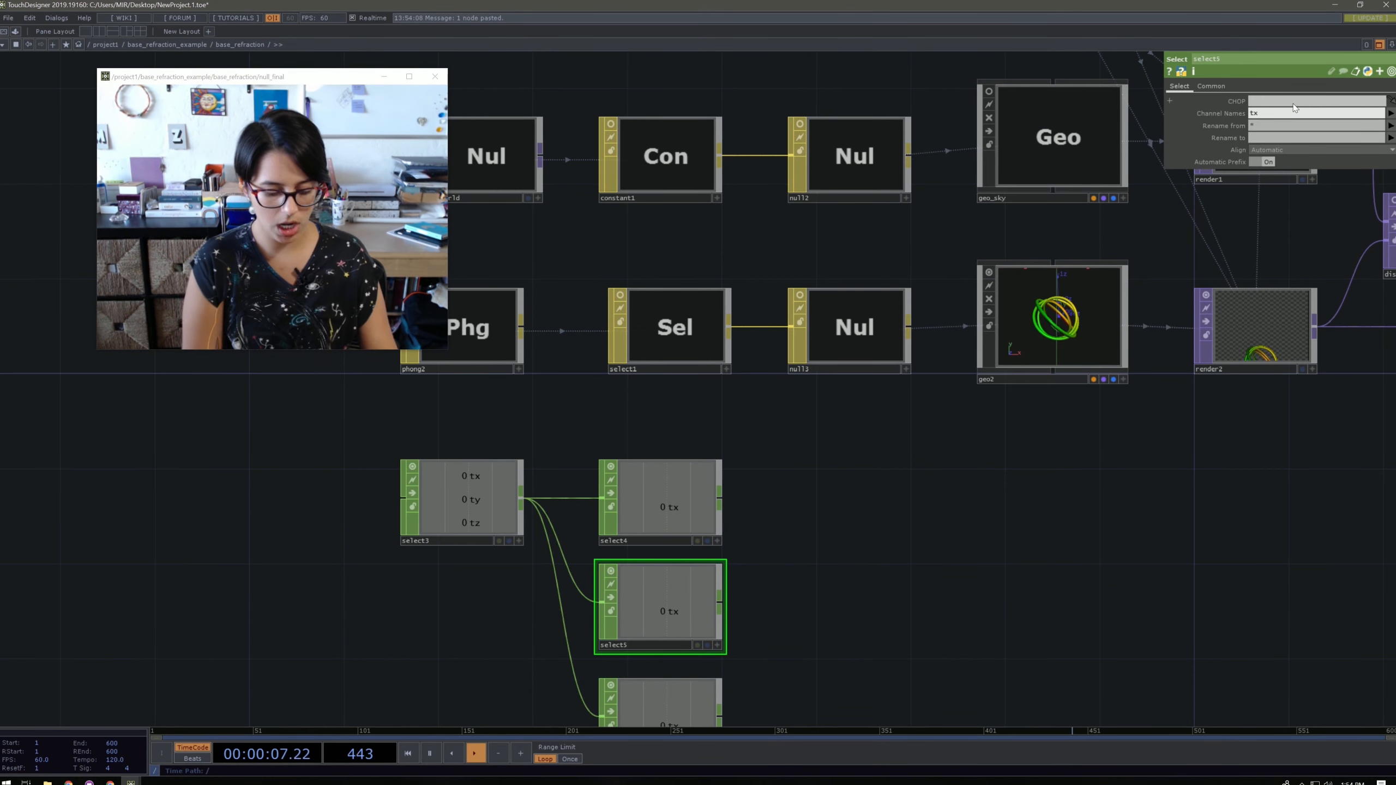
{"action": "key", "text": "BackSpace"}
{"action": "type", "text": "y"}
{"action": "key", "text": "Return"}
Set select6's channel name to tz.
{"action": "left_click_drag", "start_coordinate": [1124, 423], "coordinate": [1055, 275]}
{"action": "left_click", "coordinate": [594, 583]}
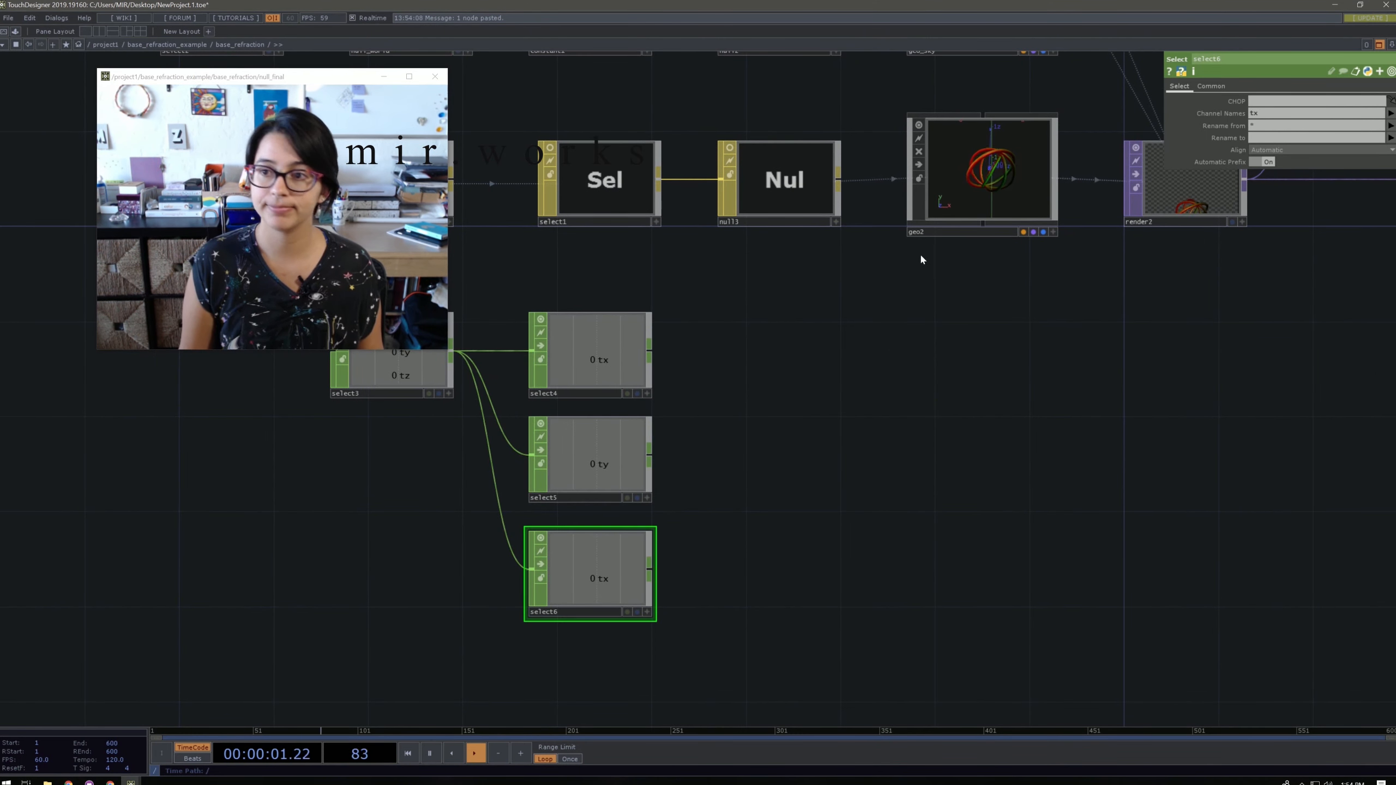
{"action": "left_click", "coordinate": [1258, 114]}
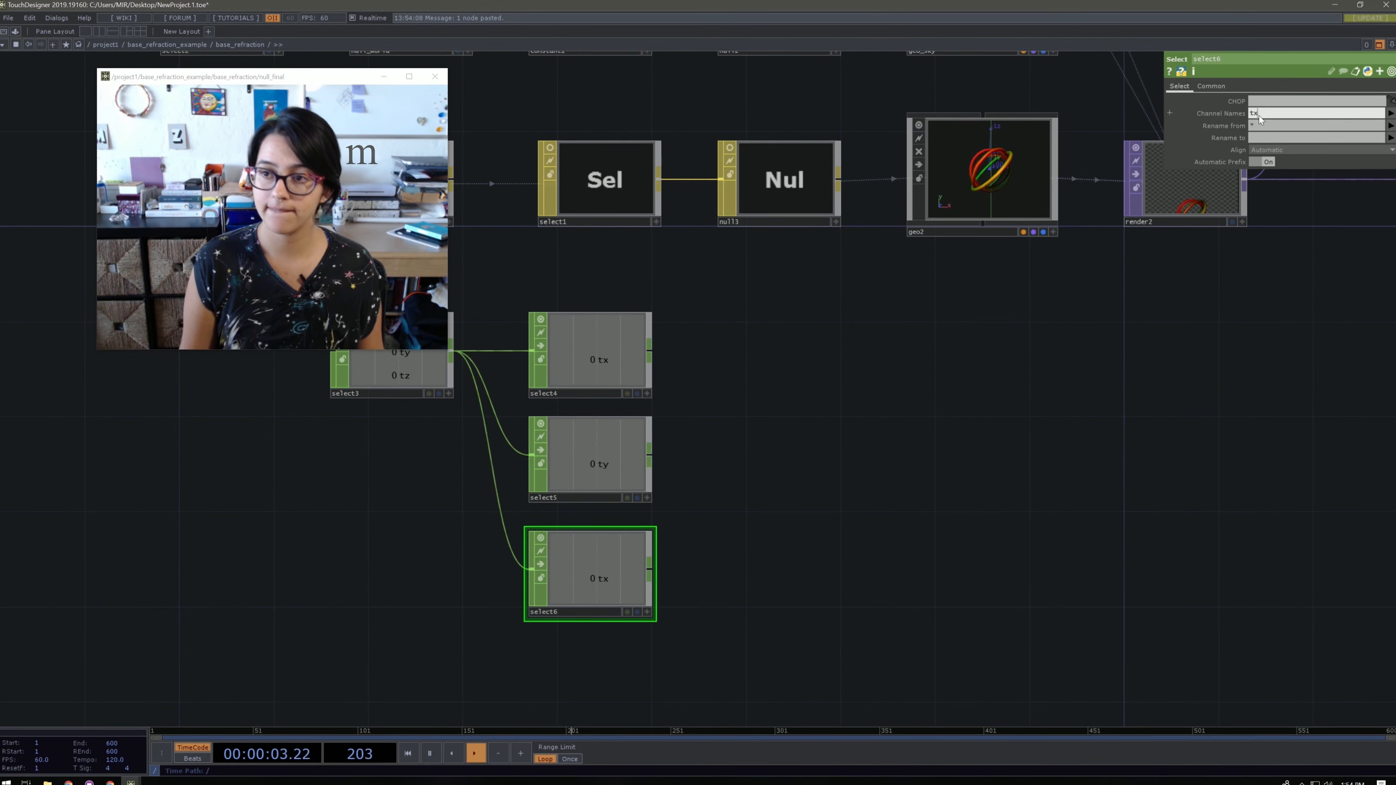
{"action": "type", "text": "z"}
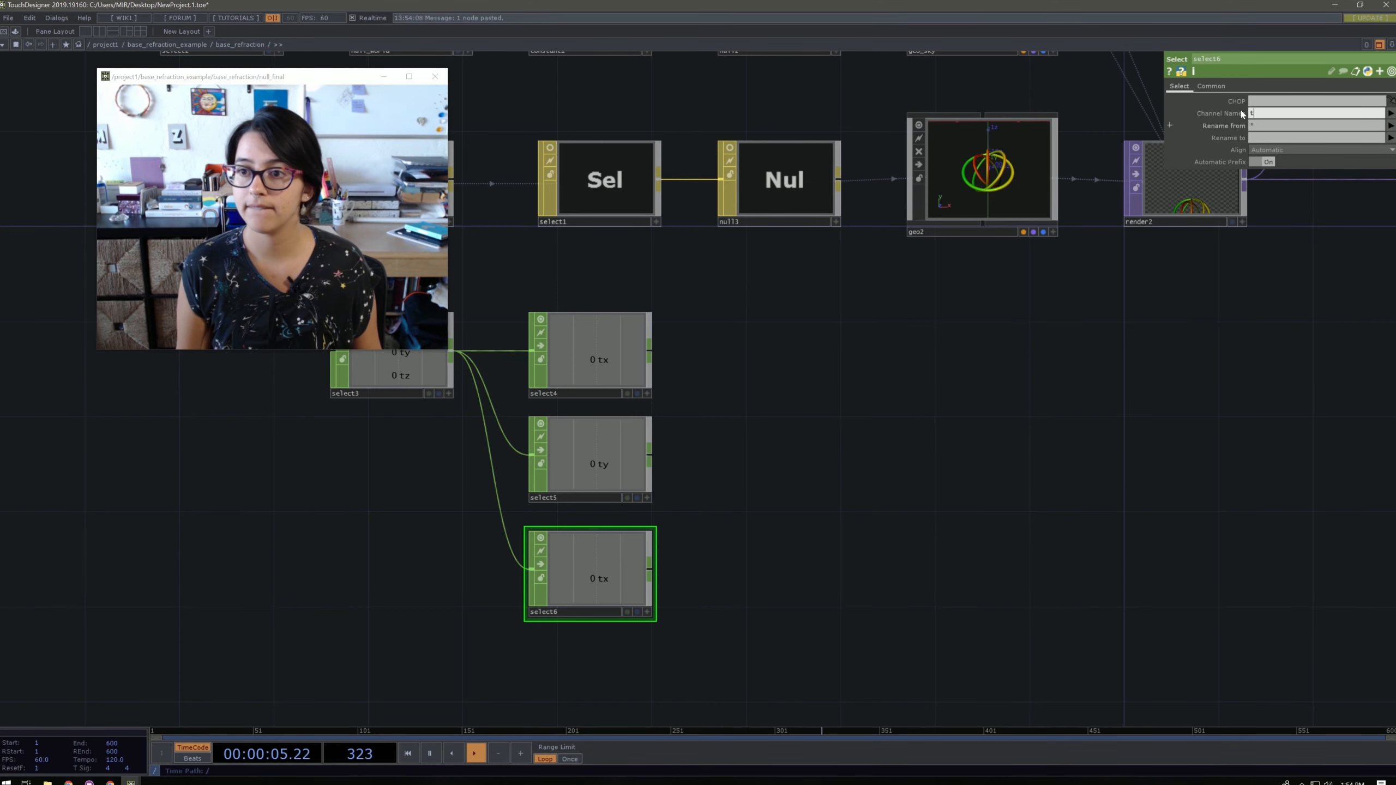
{"action": "left_click", "coordinate": [1222, 338]}
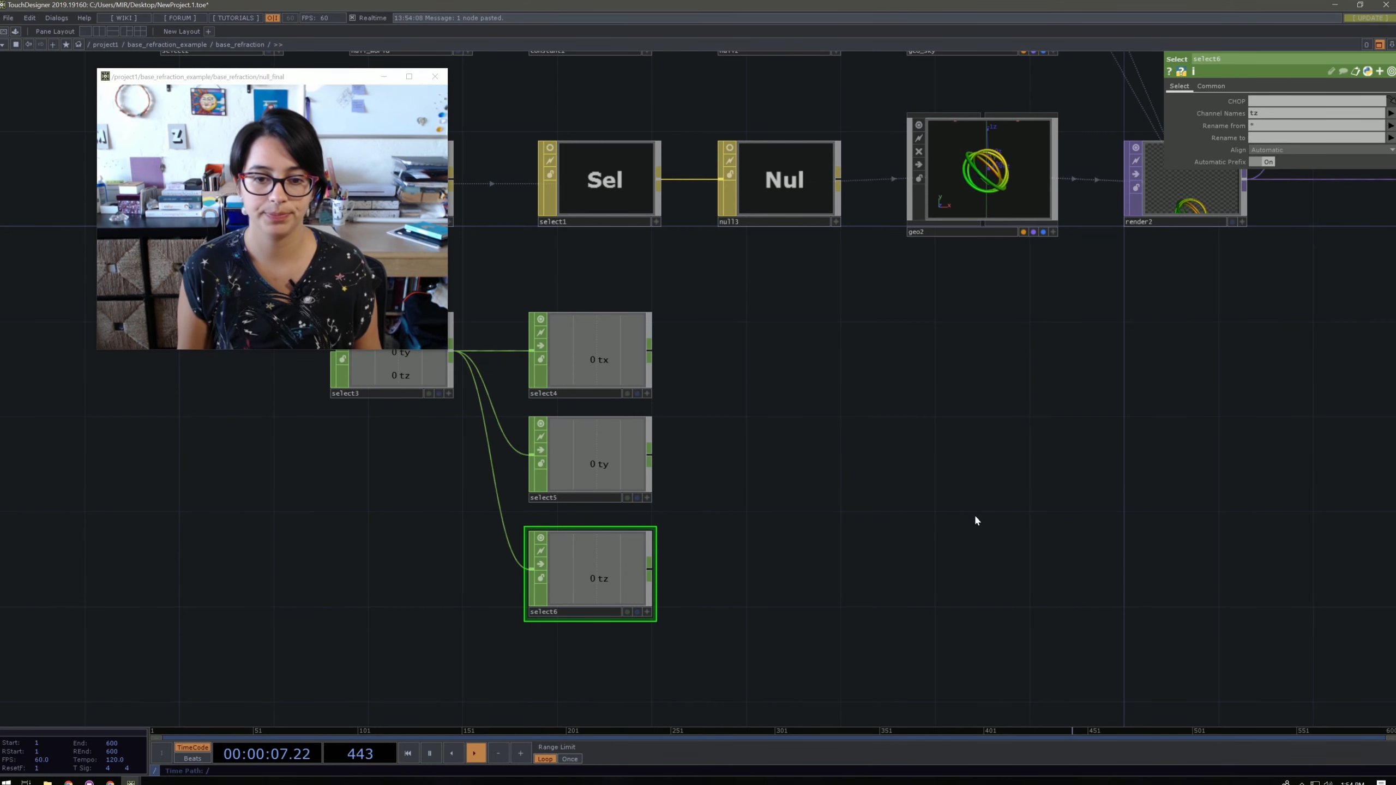
Add a Math CHOP after select4, connected to its tx output.
{"action": "left_click_drag", "start_coordinate": [974, 514], "coordinate": [872, 516]}
{"action": "right_click", "coordinate": [545, 348]}
{"action": "type", "text": "math"}
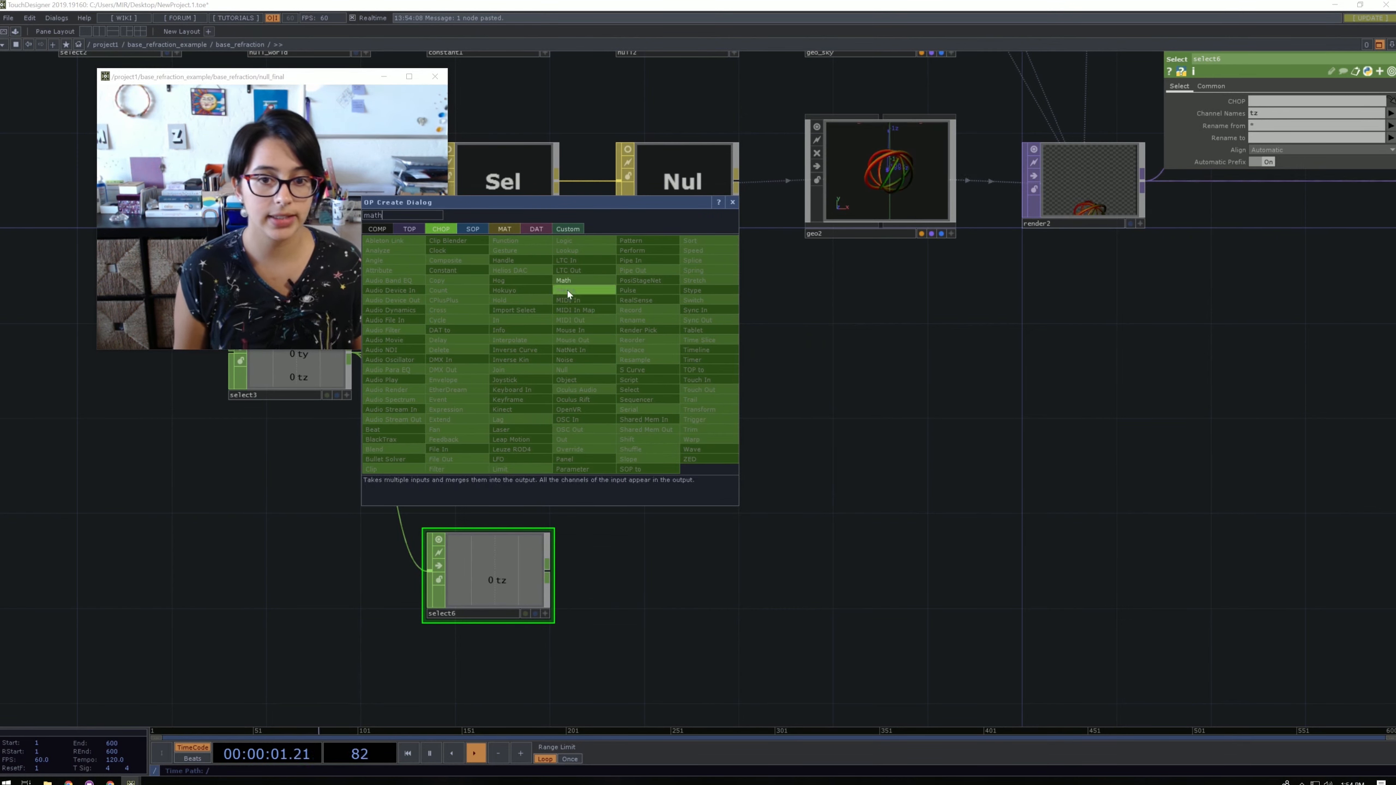
{"action": "key", "text": "Return"}
{"action": "left_click", "coordinate": [689, 361]}
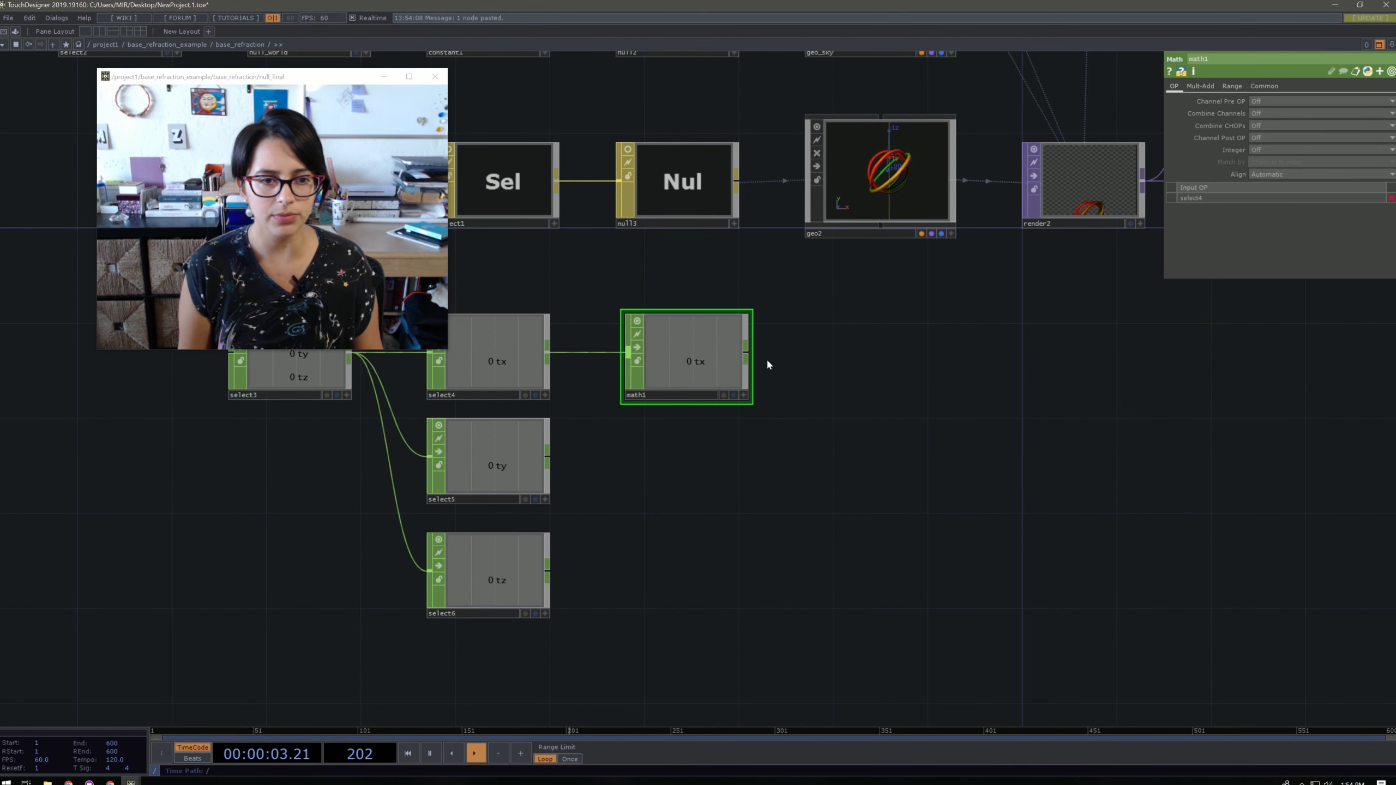
Open geo2's transform parameters and set its Y translation to -1.
{"action": "left_click_drag", "start_coordinate": [867, 408], "coordinate": [926, 526]}
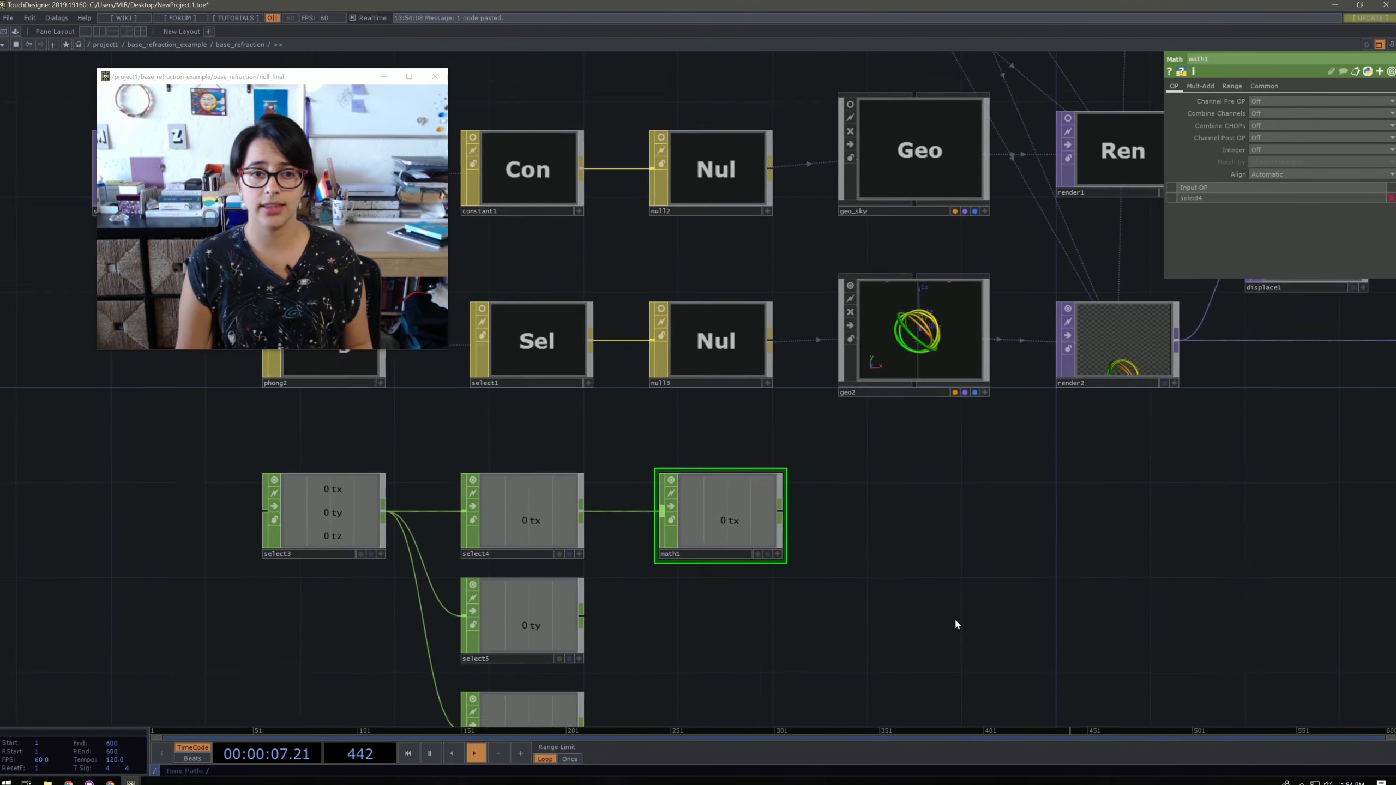
{"action": "scroll", "coordinate": [957, 618], "scroll_direction": "down", "scroll_amount": 2}
{"action": "left_click", "coordinate": [928, 316]}
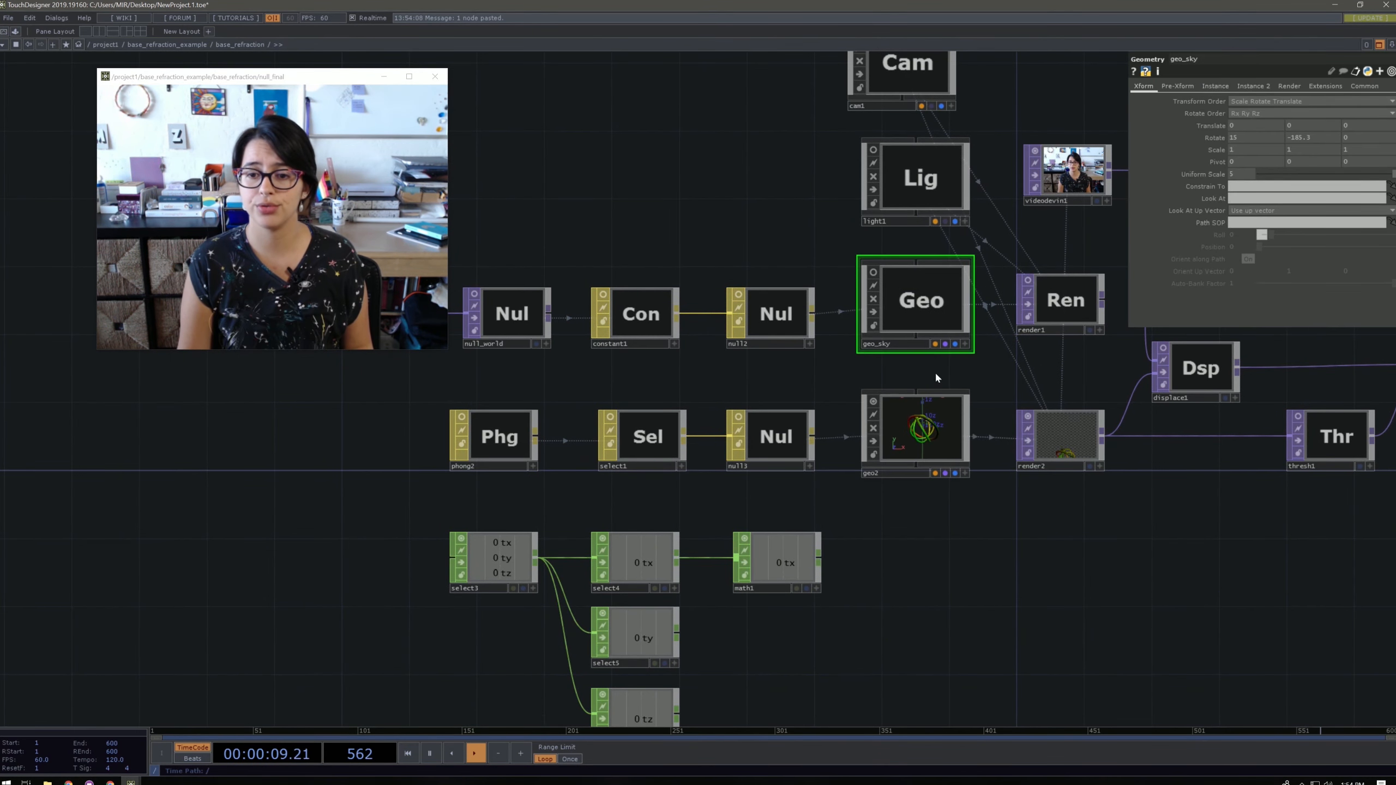
{"action": "left_click", "coordinate": [929, 439]}
{"action": "scroll", "coordinate": [931, 446], "scroll_direction": "up", "scroll_amount": 2}
{"action": "left_click_drag", "start_coordinate": [942, 515], "coordinate": [937, 409]}
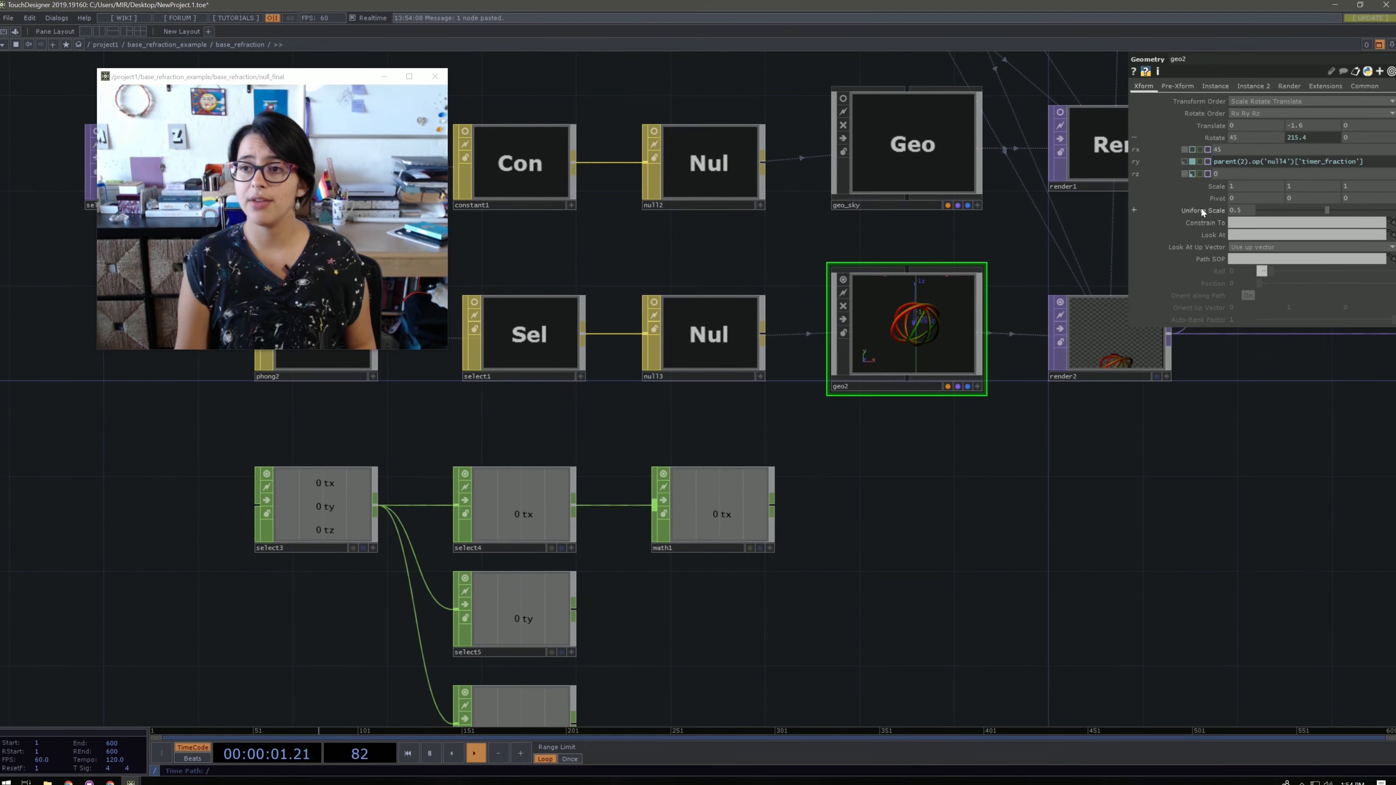
{"action": "left_click", "coordinate": [1220, 138]}
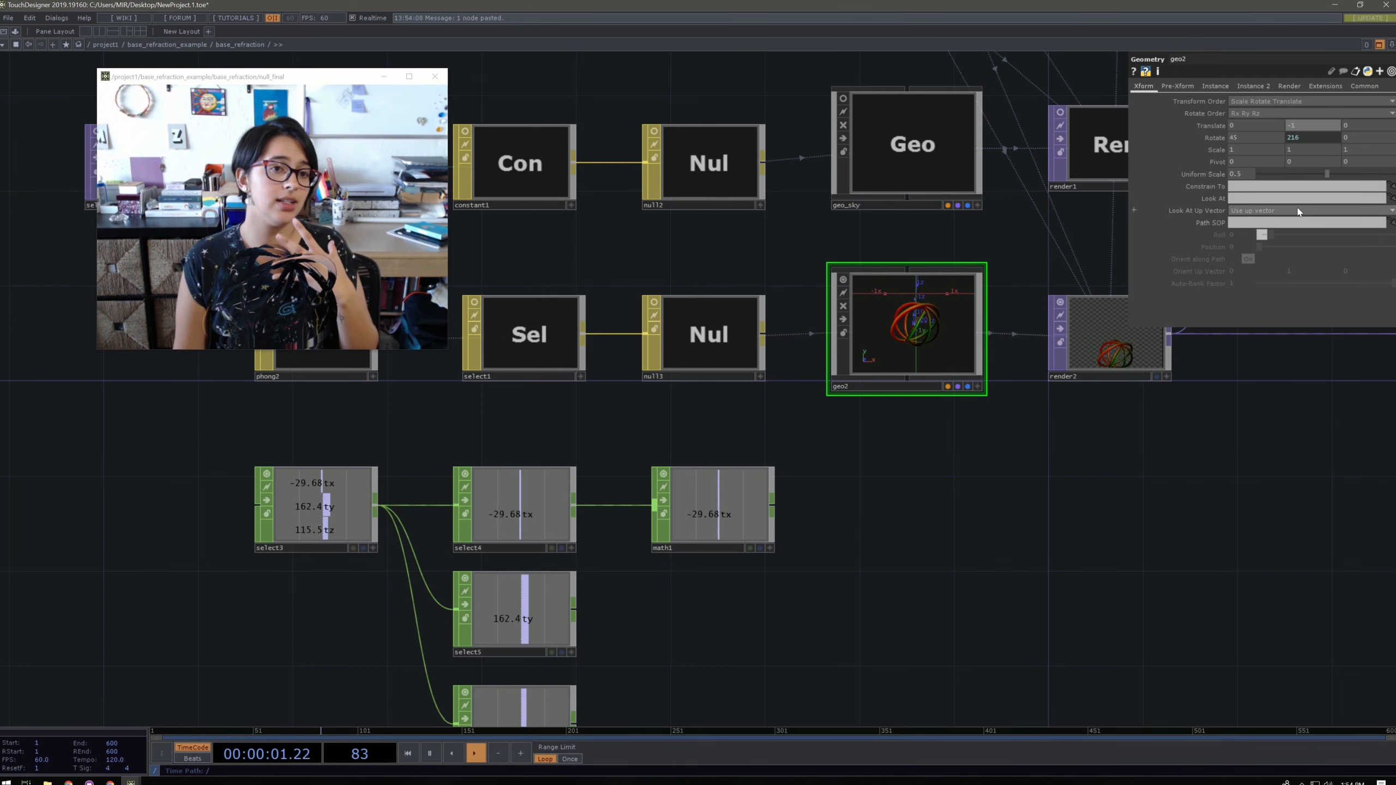
Set geo2's uniform scale to 0.25.
{"action": "mouse_move", "coordinate": [1327, 174]}
{"action": "left_mouse_down"}
{"action": "mouse_move", "coordinate": [1286, 174]}
{"action": "mouse_move", "coordinate": [1303, 177]}
{"action": "left_mouse_up"}
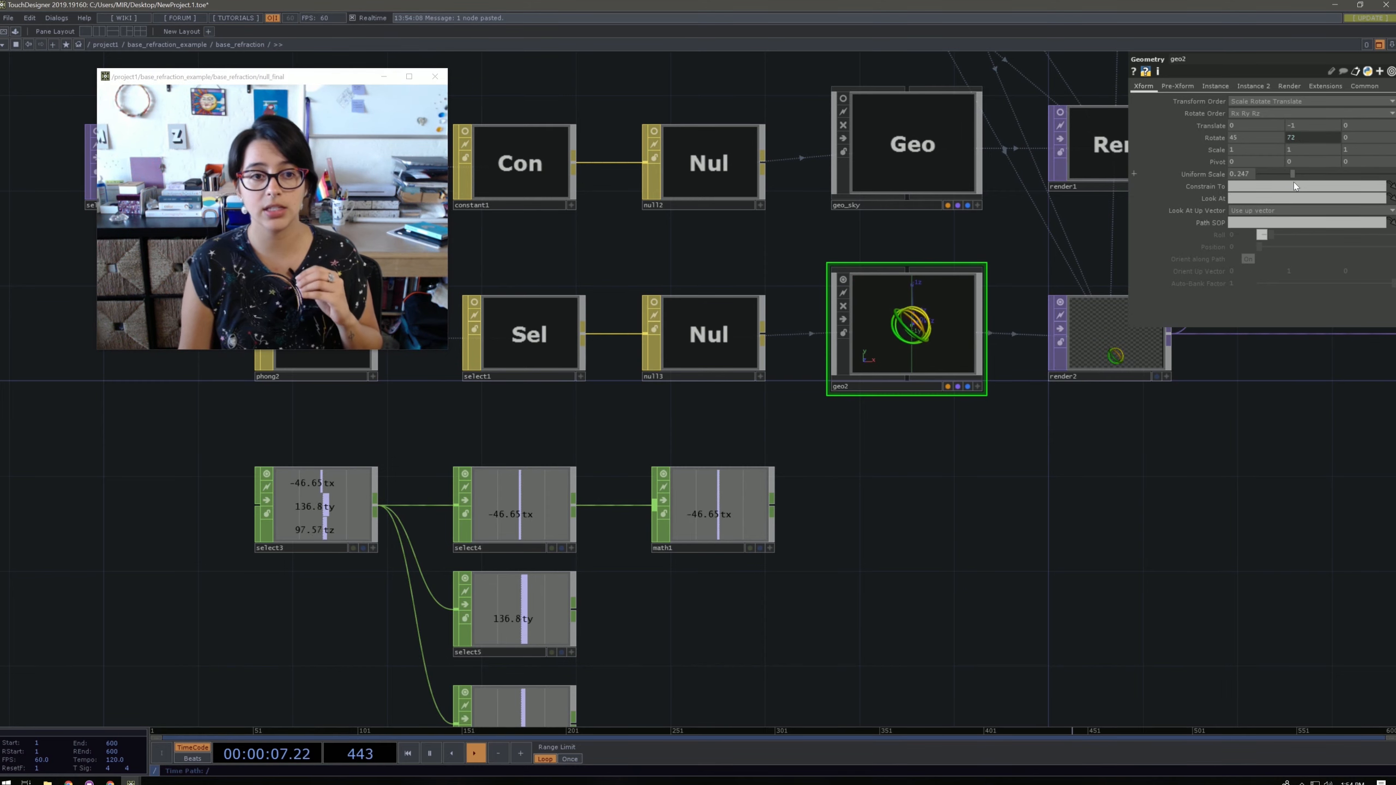
{"action": "mouse_move", "coordinate": [1295, 185]}
{"action": "left_mouse_down"}
{"action": "mouse_move", "coordinate": [1273, 191]}
{"action": "mouse_move", "coordinate": [1310, 175]}
{"action": "left_mouse_up"}
{"action": "left_click", "coordinate": [1239, 176]}
{"action": "key", "text": "BackSpace"}
{"action": "key", "text": "BackSpace"}
{"action": "key", "text": "BackSpace"}
{"action": "key", "text": "BackSpace"}
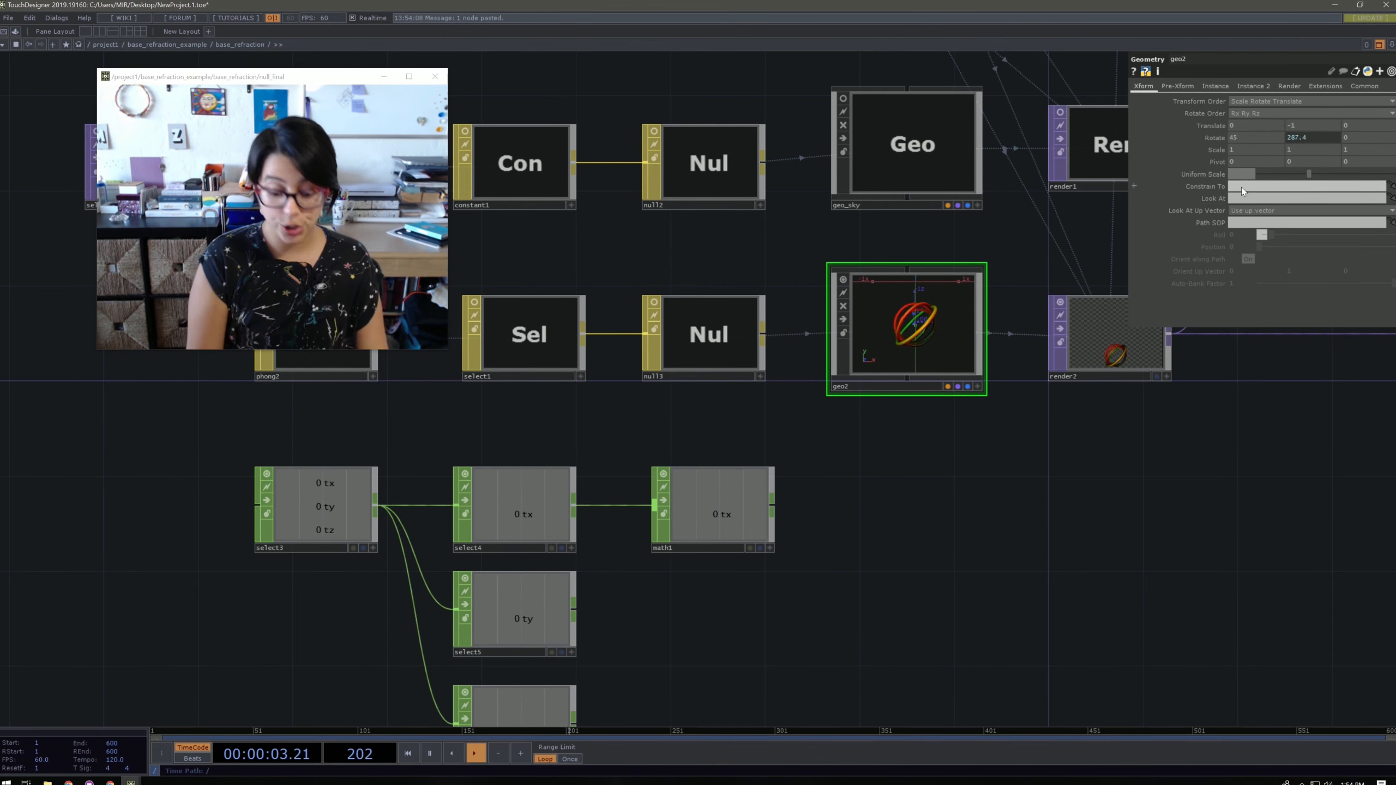
{"action": "type", "text": "0.25"}
{"action": "key", "text": "Return"}
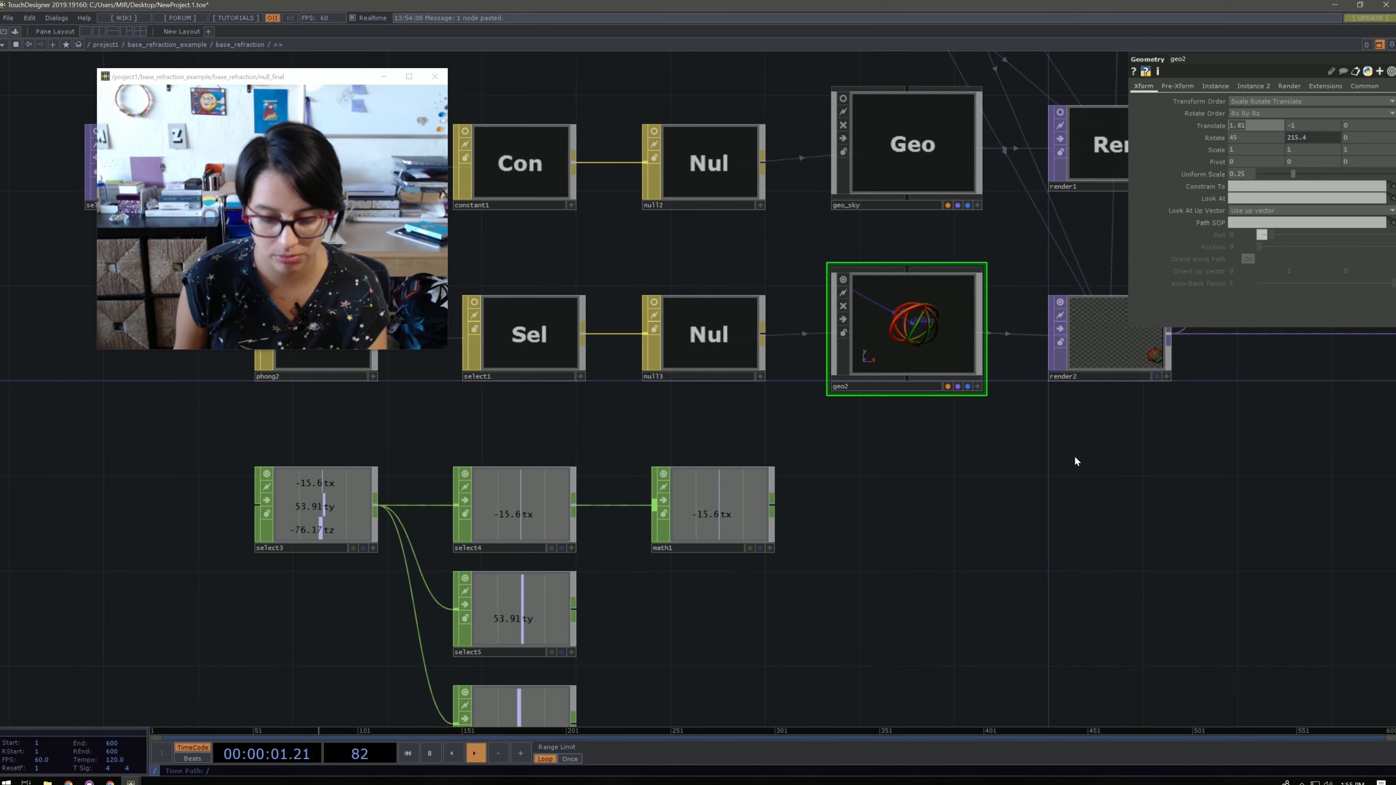
Set math1's To Range to -2 and 2.
{"action": "left_click", "coordinate": [693, 488]}
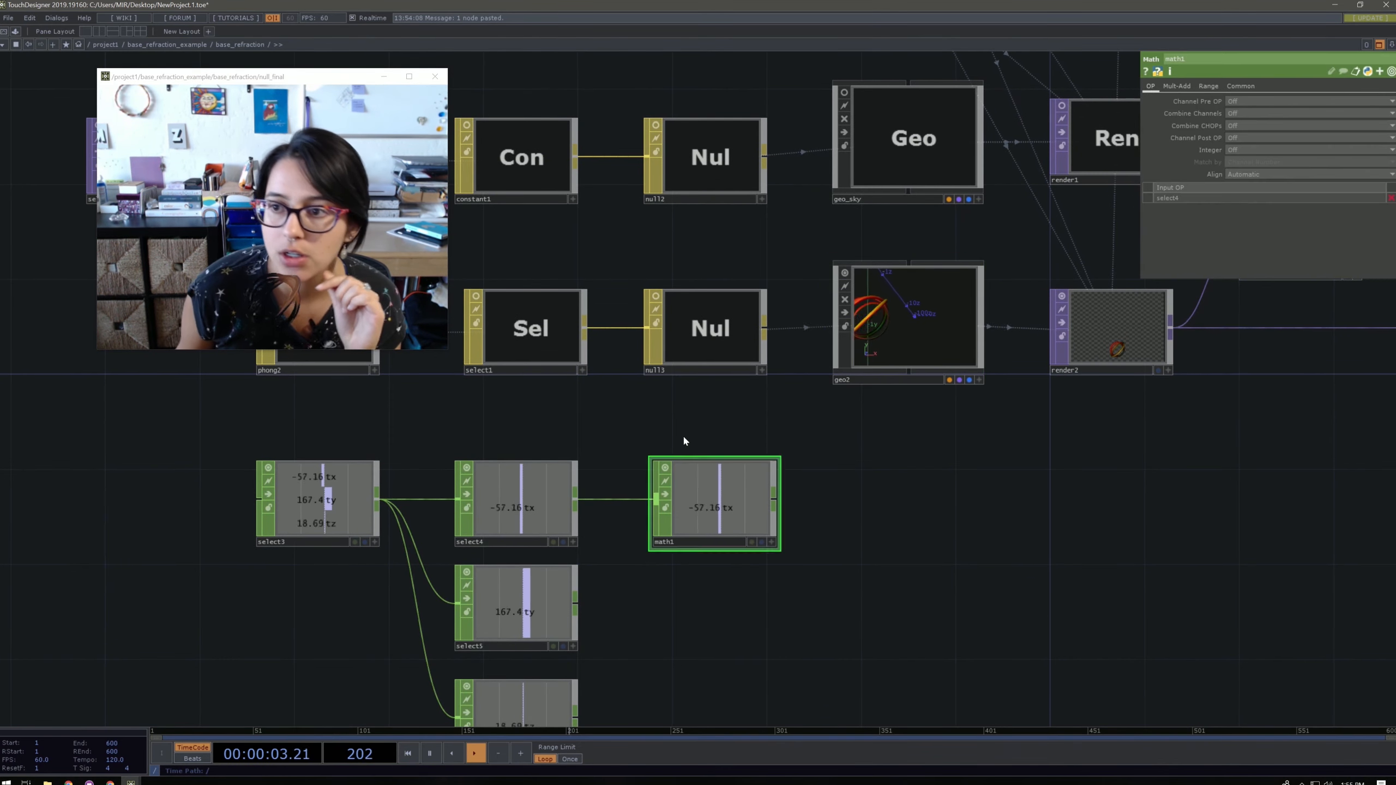
{"action": "left_click", "coordinate": [1208, 86]}
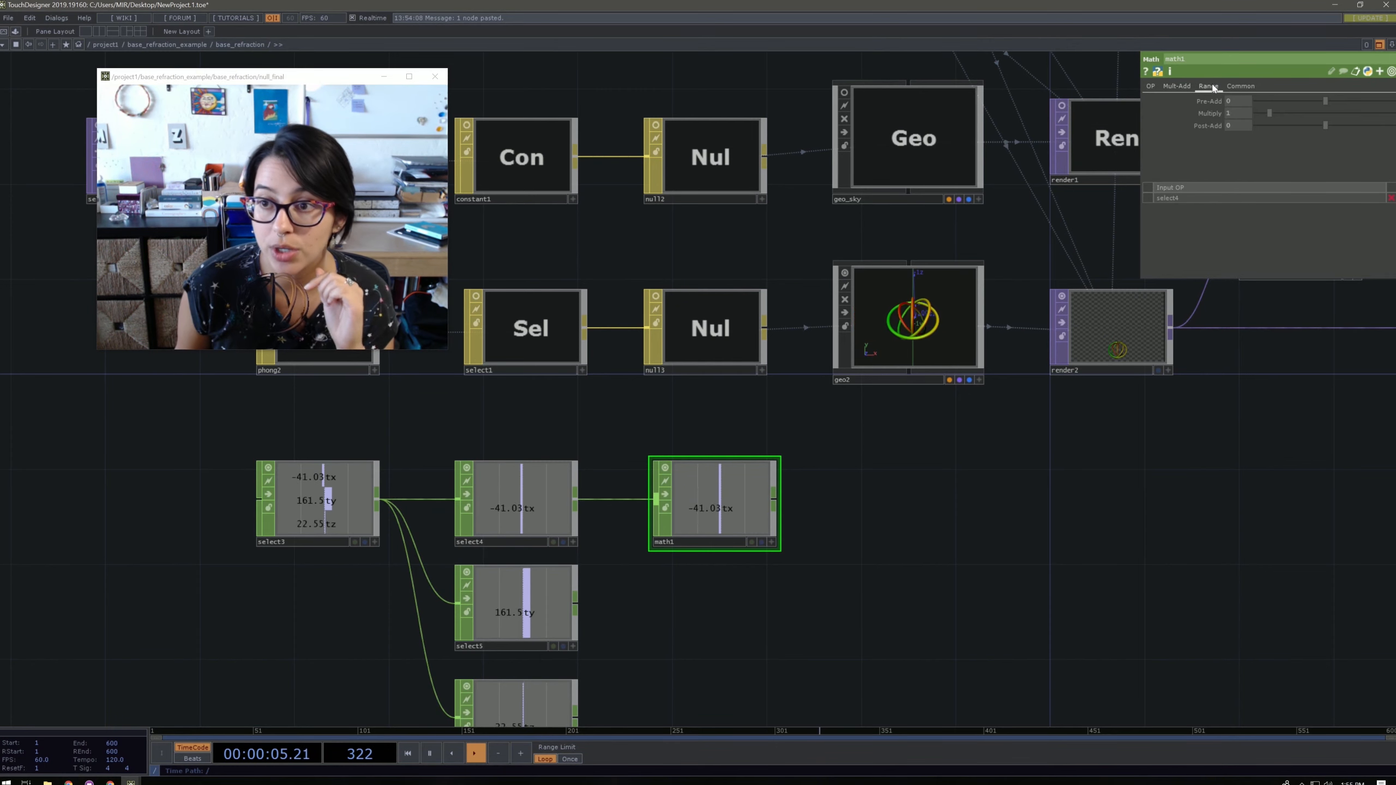
{"action": "left_click", "coordinate": [1231, 115]}
{"action": "type", "text": "-2"}
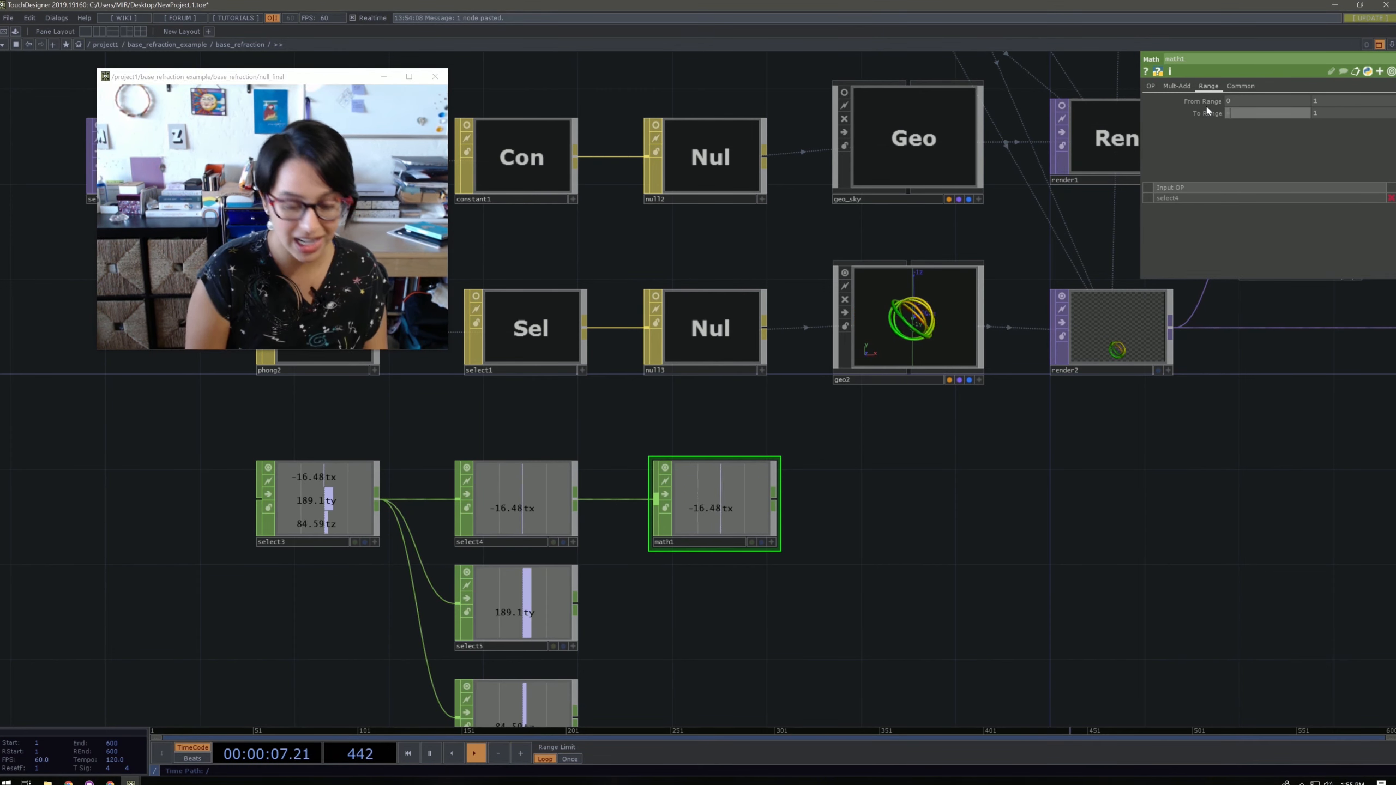
{"action": "left_click", "coordinate": [1313, 114]}
{"action": "type", "text": "2"}
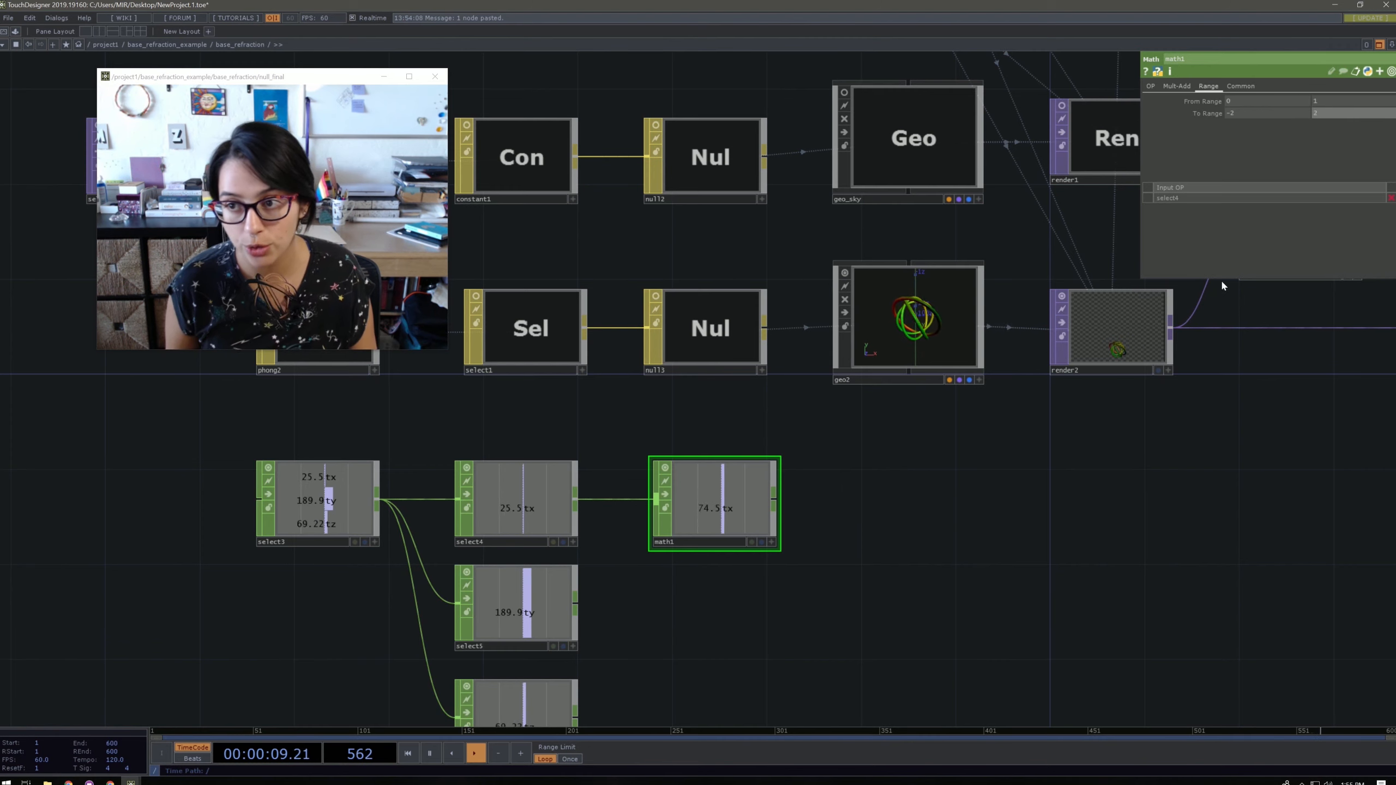
{"action": "key", "text": "Return"}
Set math1's From Range to -120 and 150.
{"action": "scroll", "coordinate": [1108, 573], "scroll_direction": "up", "scroll_amount": 5}
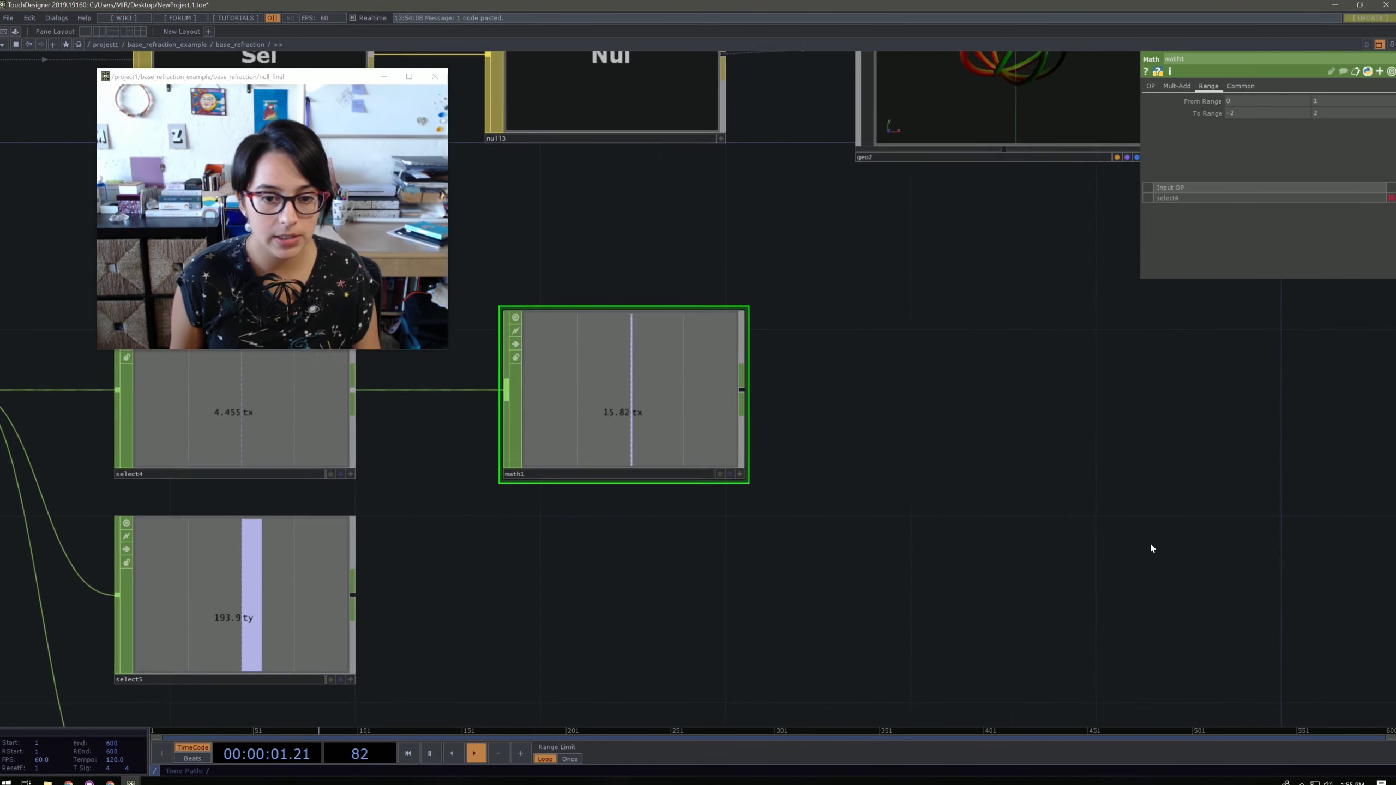
{"action": "left_click_drag", "start_coordinate": [1141, 558], "coordinate": [1173, 611]}
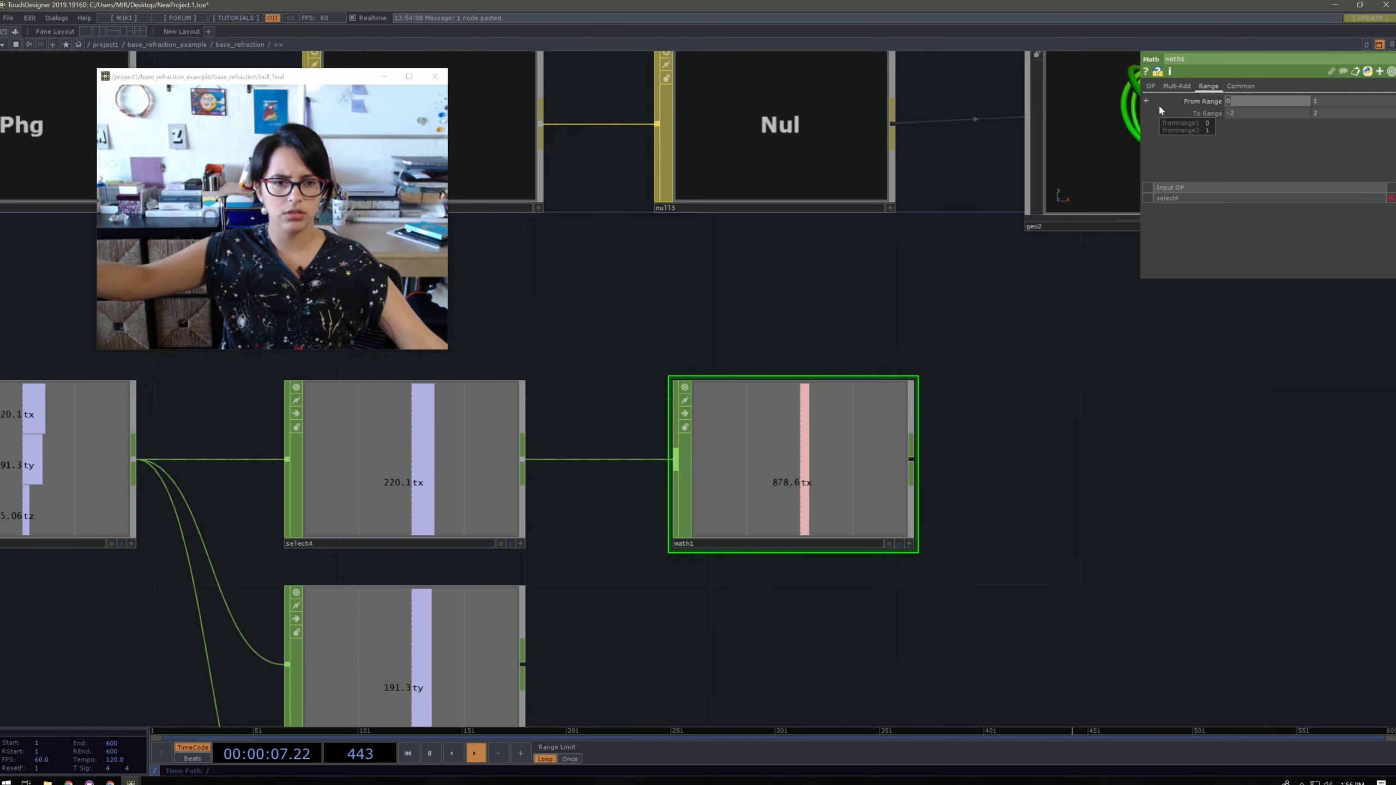
{"action": "left_click", "coordinate": [1289, 100]}
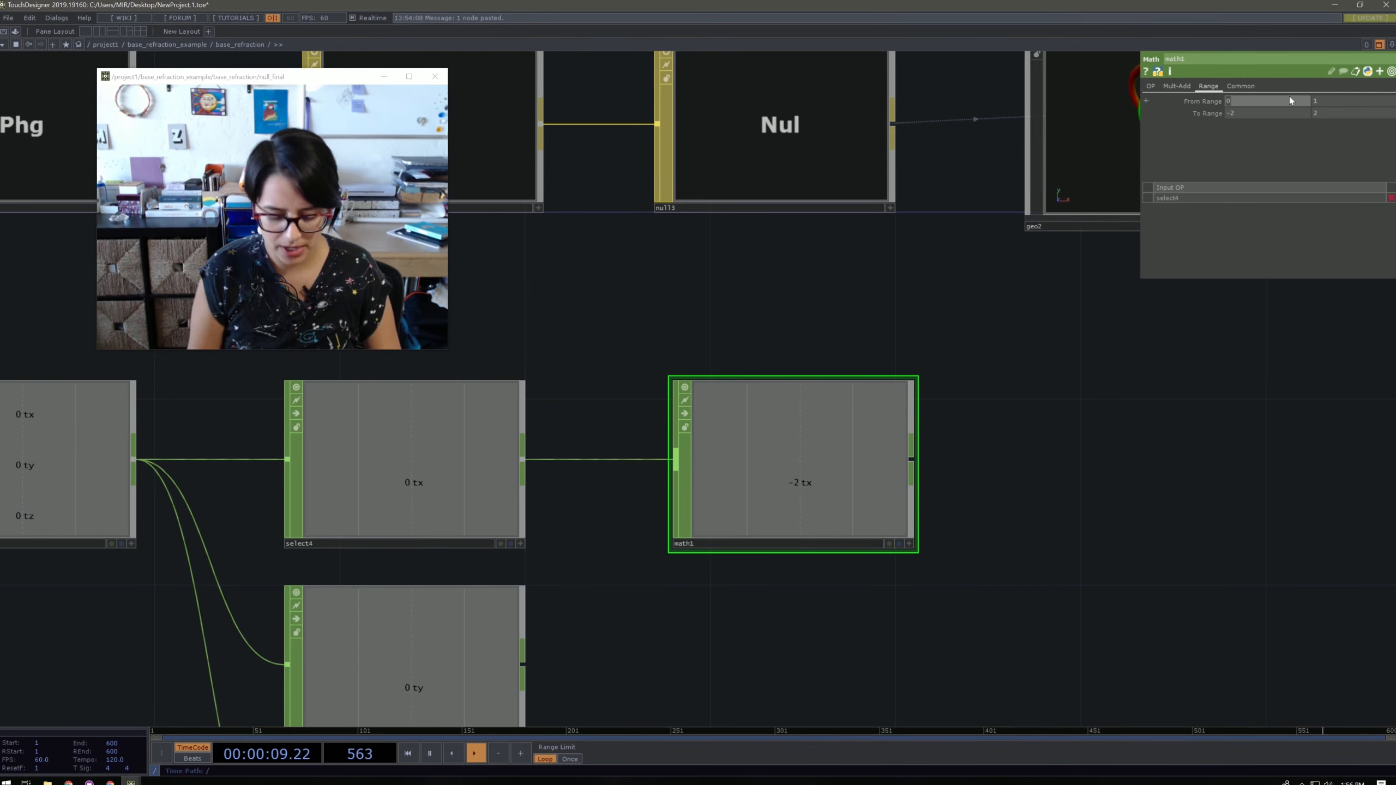
{"action": "type", "text": "-120"}
{"action": "key", "text": "Return"}
{"action": "key", "text": "Tab"}
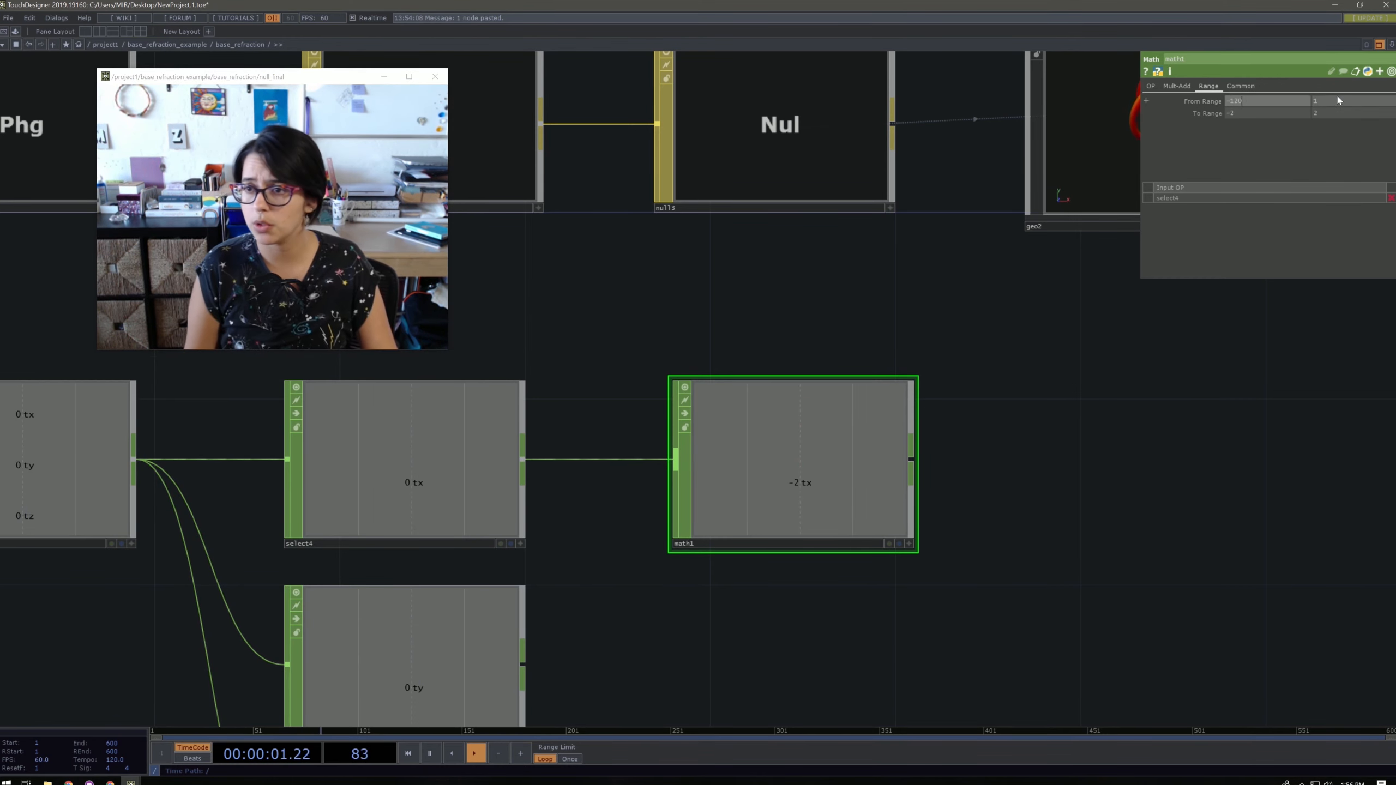
{"action": "type", "text": "150"}
{"action": "key", "text": "Return"}
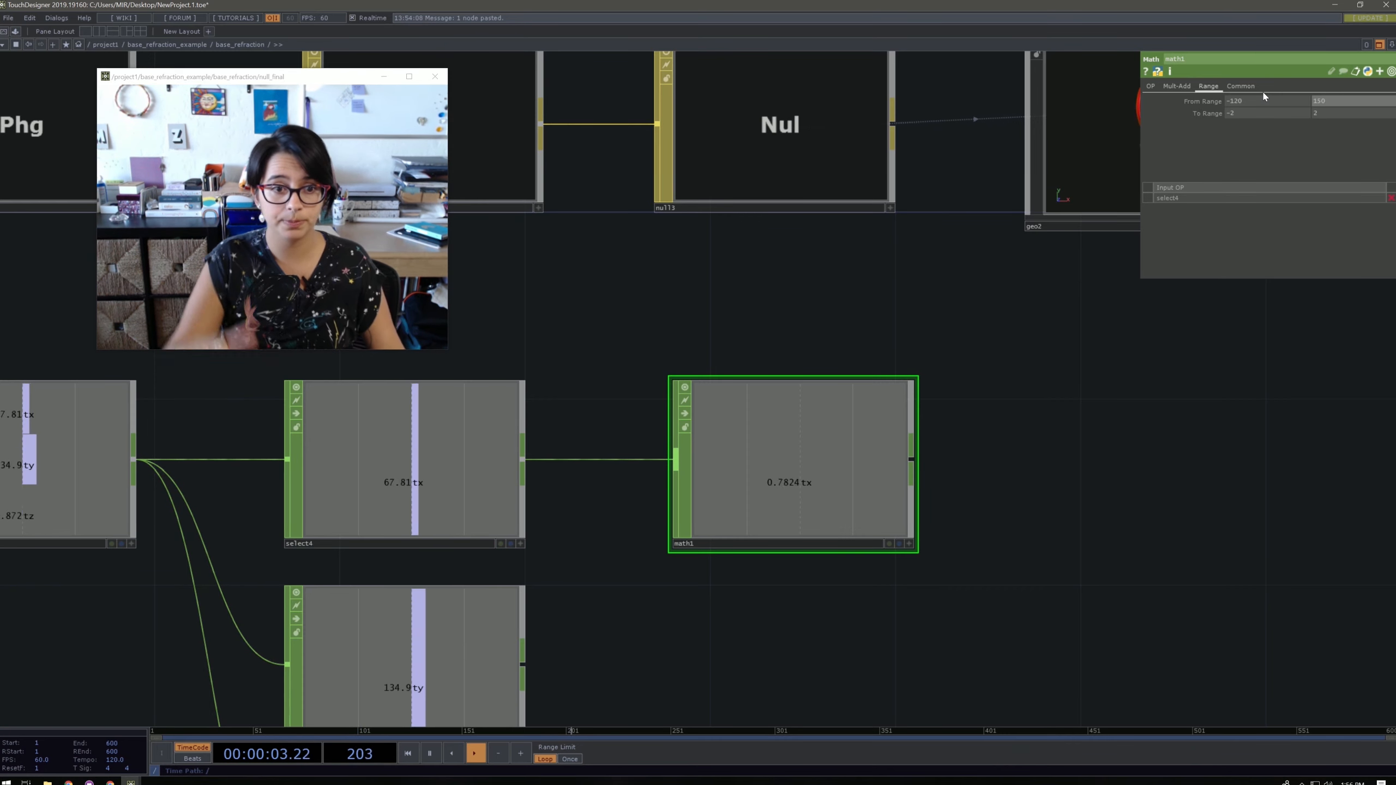
Add a Null CHOP after math1, connected to its output.
{"action": "scroll", "coordinate": [1255, 226], "scroll_direction": "down", "scroll_amount": 1}
{"action": "scroll", "coordinate": [1256, 226], "scroll_direction": "down", "scroll_amount": 2}
{"action": "left_click_drag", "start_coordinate": [1119, 384], "coordinate": [891, 452]}
{"action": "left_click_drag", "start_coordinate": [727, 436], "coordinate": [665, 486]}
{"action": "key", "text": "Tab"}
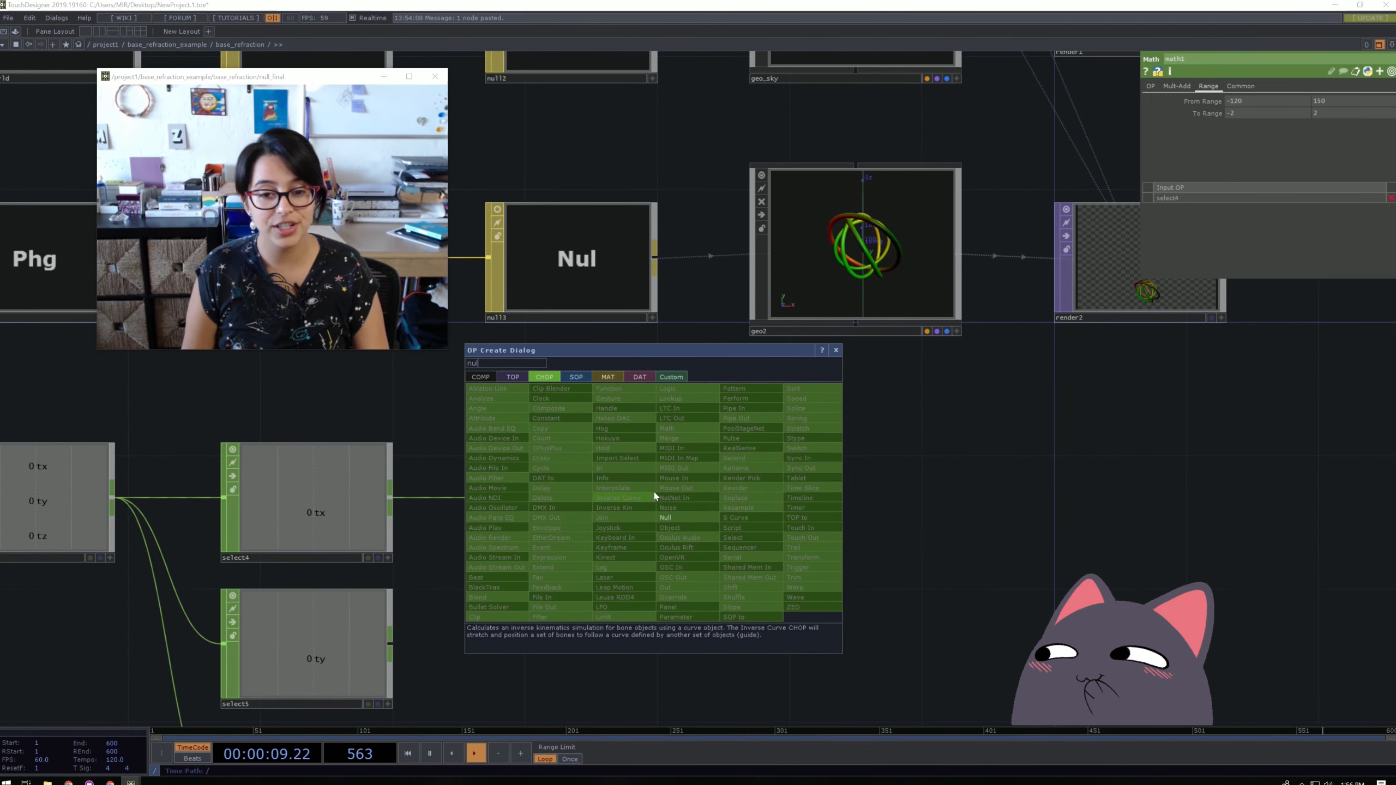
{"action": "left_click", "coordinate": [668, 517]}
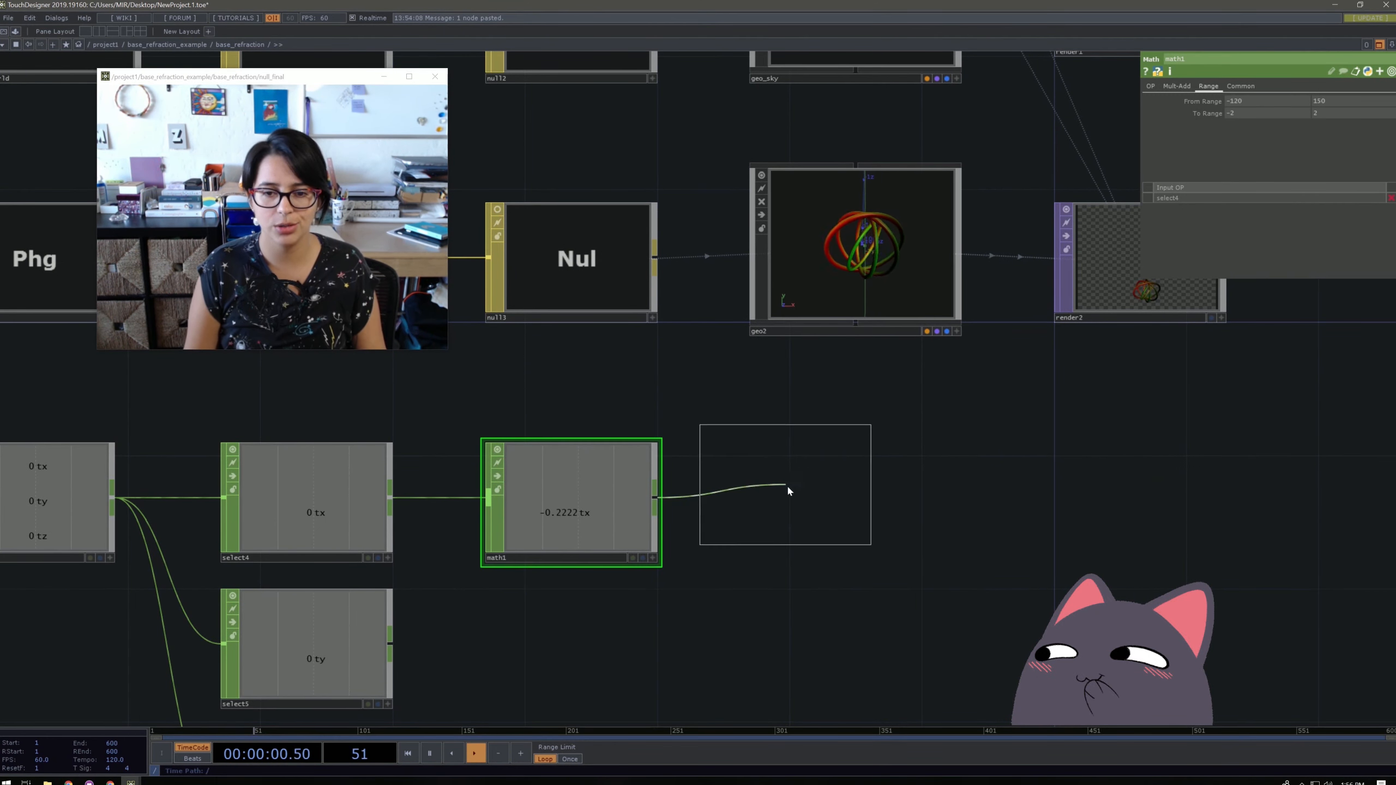
{"action": "left_click", "coordinate": [852, 505]}
Make null4 viewer-active and export its tx channel to geo2's X translation.
{"action": "left_click_drag", "start_coordinate": [996, 503], "coordinate": [916, 582]}
{"action": "scroll", "coordinate": [919, 582], "scroll_direction": "down", "scroll_amount": 3}
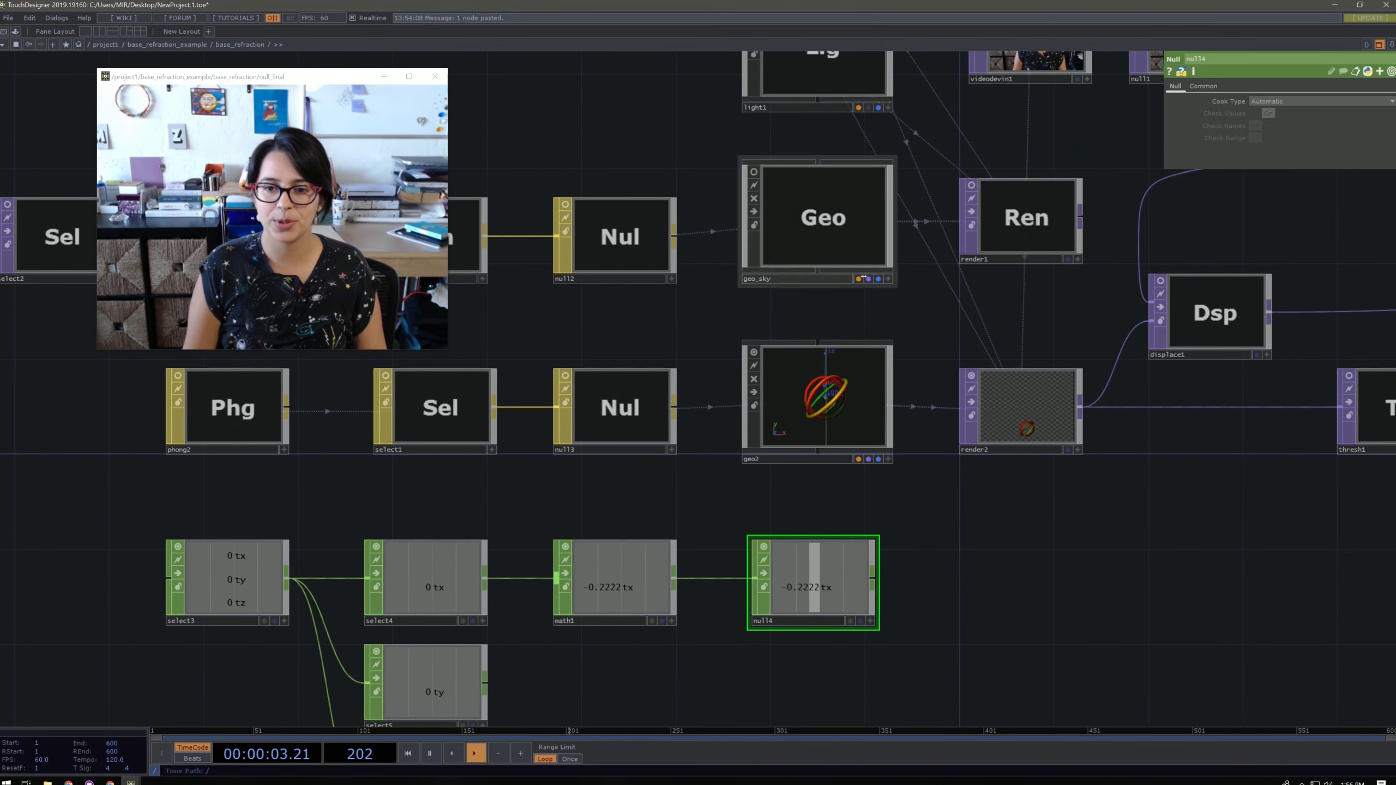
{"action": "left_click", "coordinate": [835, 412]}
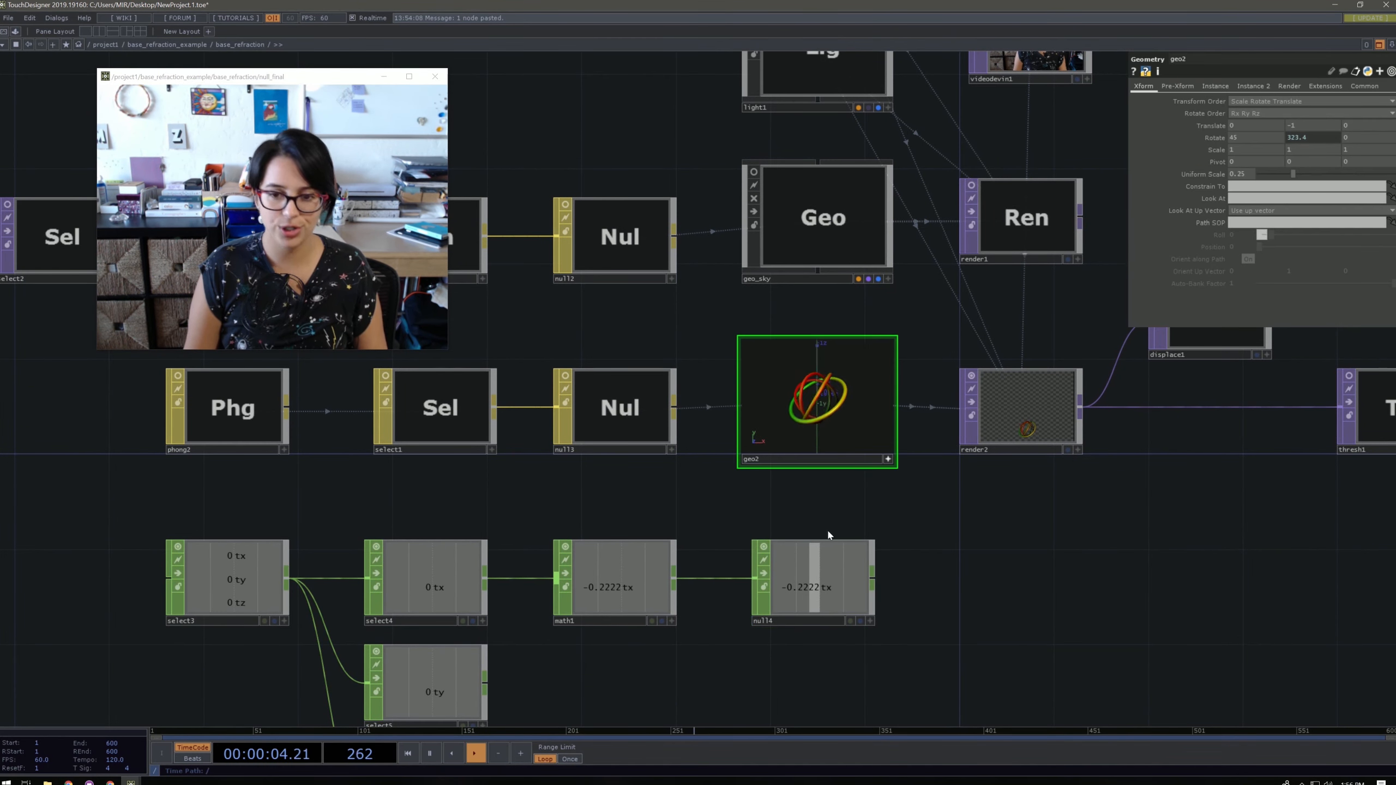
{"action": "left_click", "coordinate": [887, 460]}
{"action": "left_click", "coordinate": [807, 581]}
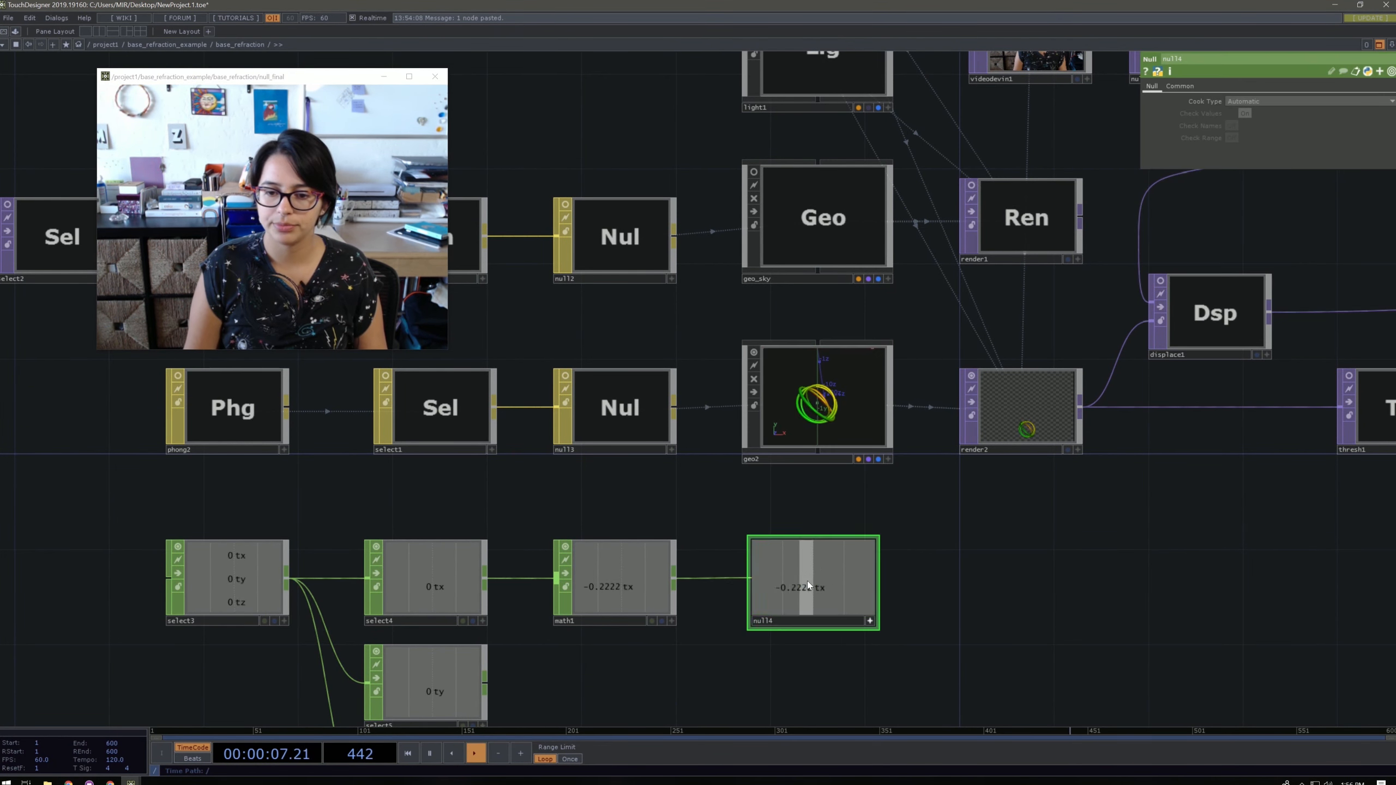
{"action": "left_click", "coordinate": [877, 416]}
{"action": "left_click_drag", "start_coordinate": [817, 577], "coordinate": [1243, 123]}
{"action": "left_click", "coordinate": [1245, 110]}
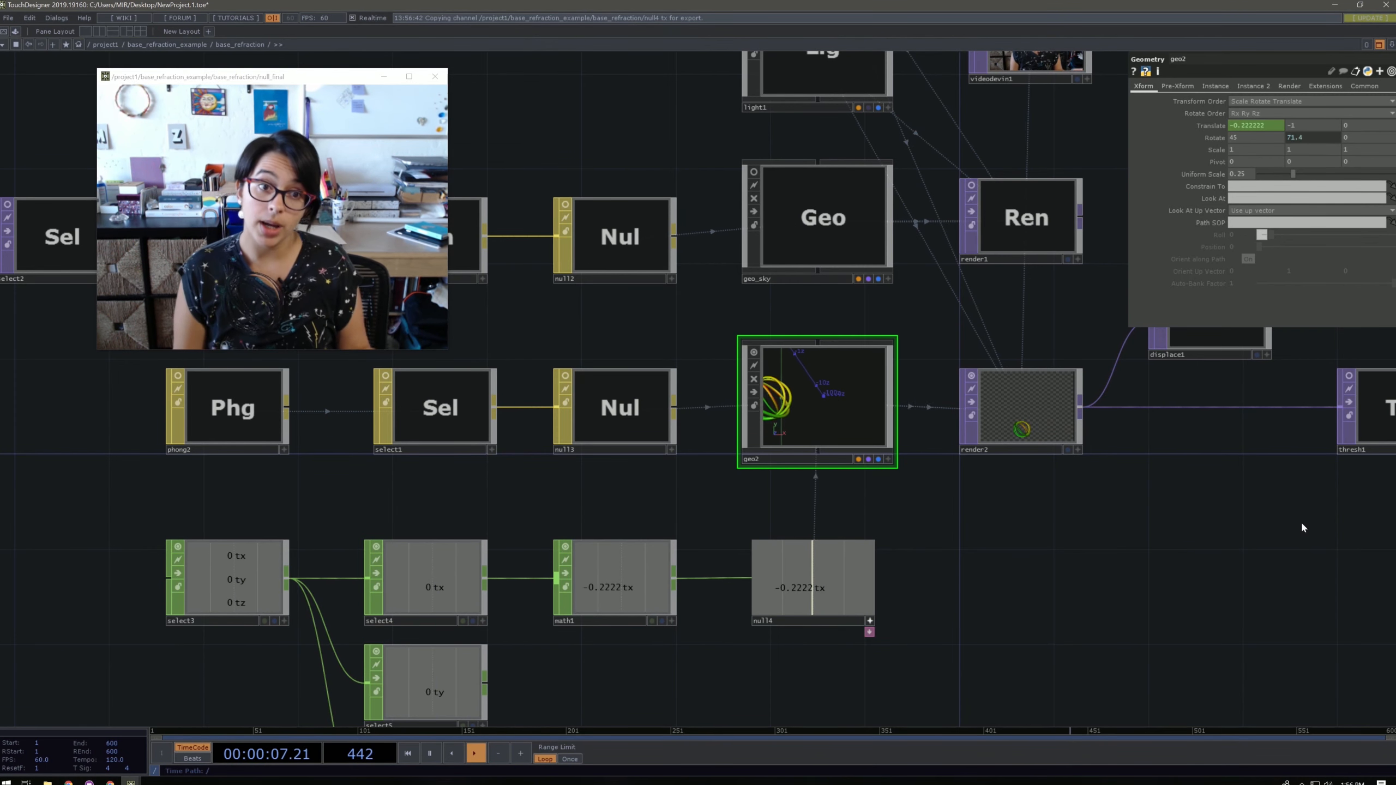
Move null1 away from videodevin1 to make room between them, and place displace1 above thresh1.
{"action": "left_click_drag", "start_coordinate": [1189, 558], "coordinate": [1068, 718]}
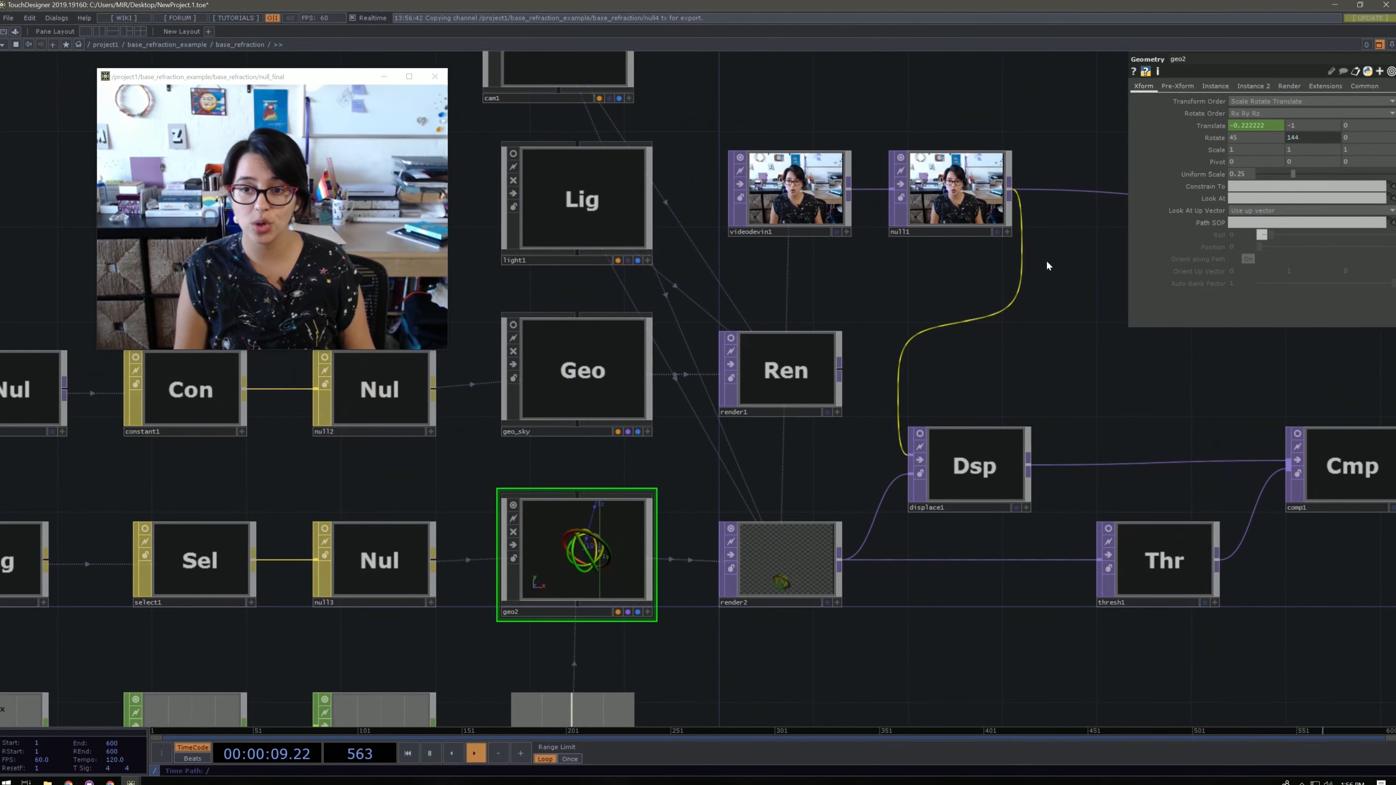
{"action": "left_click_drag", "start_coordinate": [1045, 258], "coordinate": [877, 329]}
{"action": "scroll", "coordinate": [877, 330], "scroll_direction": "down", "scroll_amount": 4}
{"action": "left_click_drag", "start_coordinate": [918, 287], "coordinate": [862, 353]}
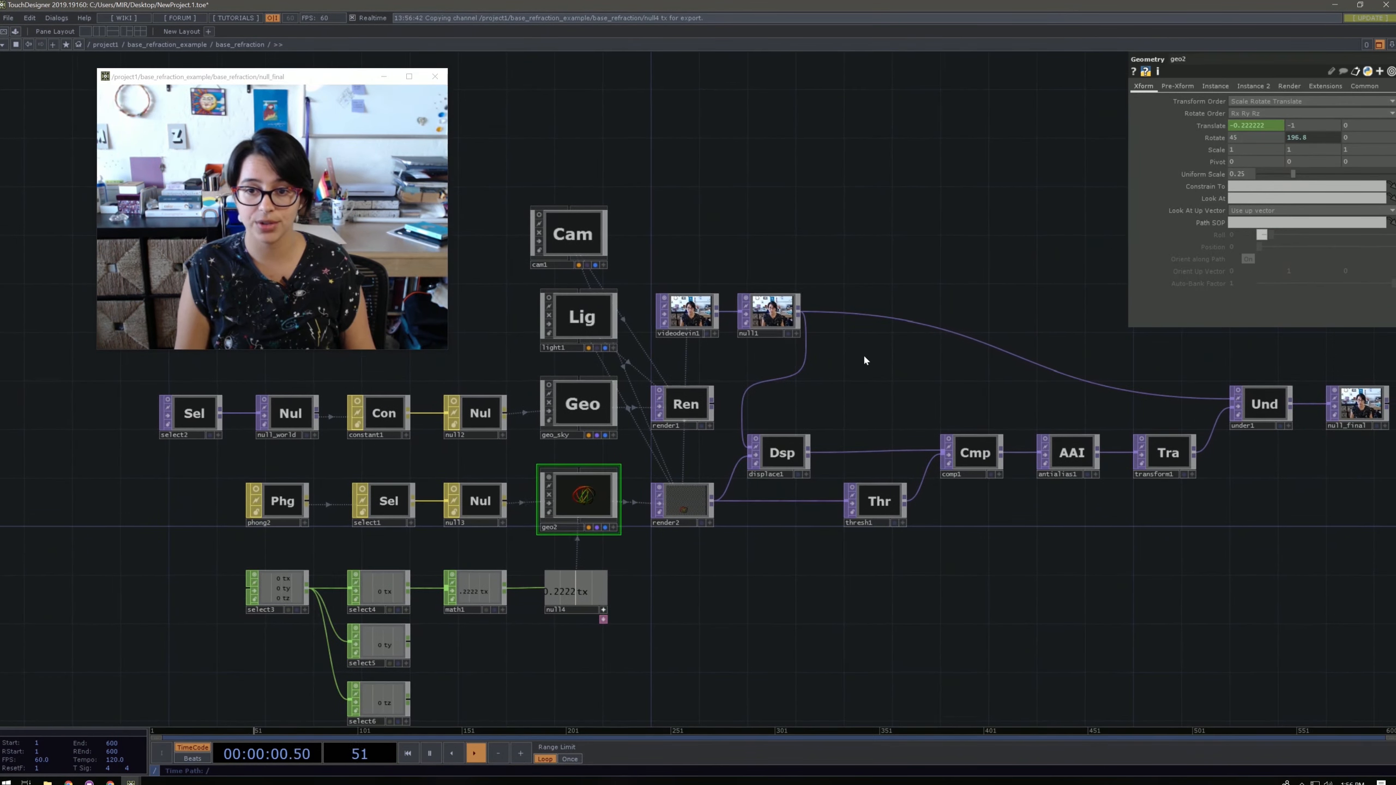
{"action": "left_click", "coordinate": [787, 314]}
{"action": "left_click", "coordinate": [779, 462], "text": "ctrl"}
{"action": "left_click_drag", "start_coordinate": [779, 462], "coordinate": [873, 456]}
{"action": "scroll", "coordinate": [794, 383], "scroll_direction": "up", "scroll_amount": 3}
{"action": "middle_click_drag", "start_coordinate": [806, 383], "coordinate": [815, 382]}
{"action": "right_click", "coordinate": [775, 233]}
{"action": "left_click", "coordinate": [731, 242]}
{"action": "right_click", "coordinate": [734, 239]}
{"action": "scroll", "coordinate": [734, 240], "scroll_direction": "down", "scroll_amount": 3}
{"action": "left_click_drag", "start_coordinate": [829, 278], "coordinate": [963, 308]}
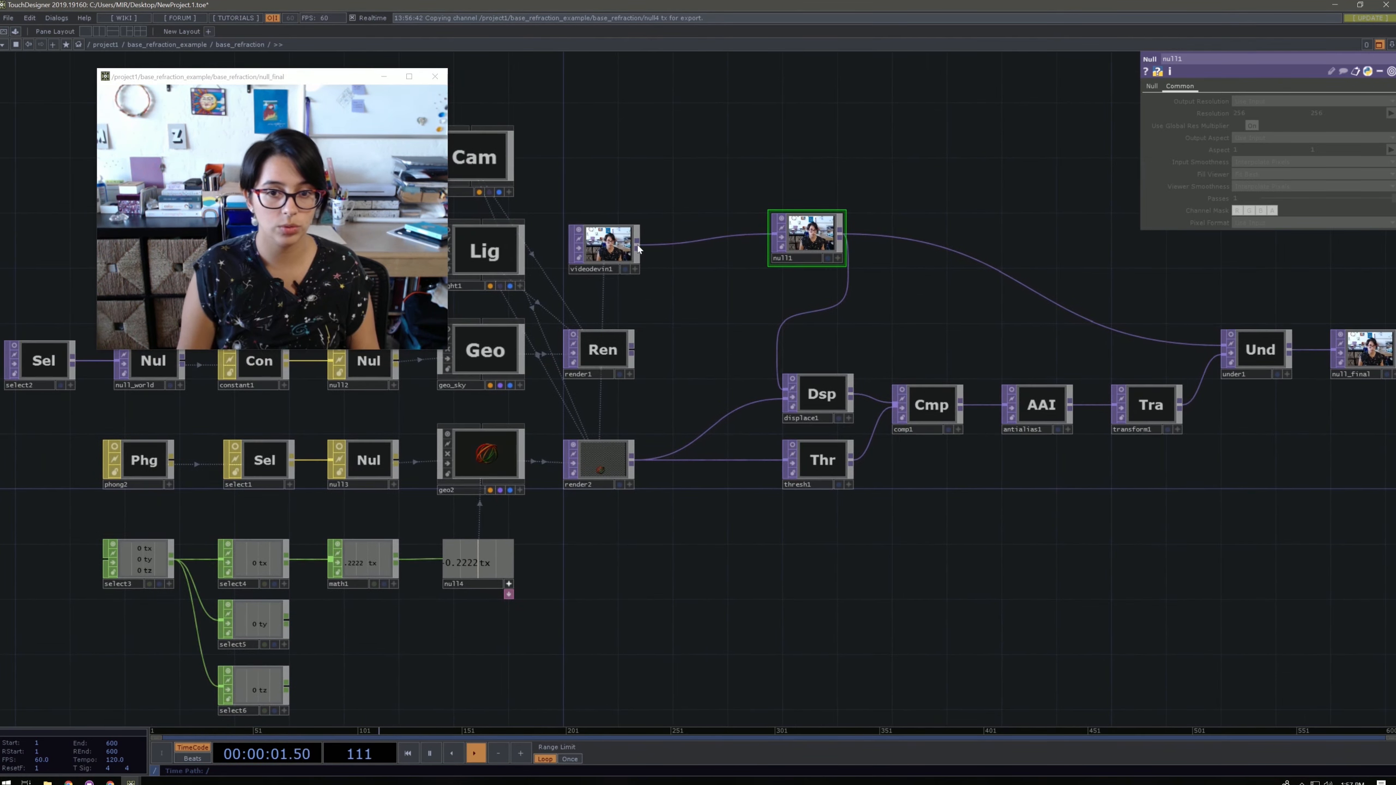
Insert a Flip TOP between videodevin1 and null1 and turn on its Flip X option.
{"action": "right_click", "coordinate": [670, 233]}
{"action": "left_click", "coordinate": [680, 232]}
{"action": "type", "text": "fl"}
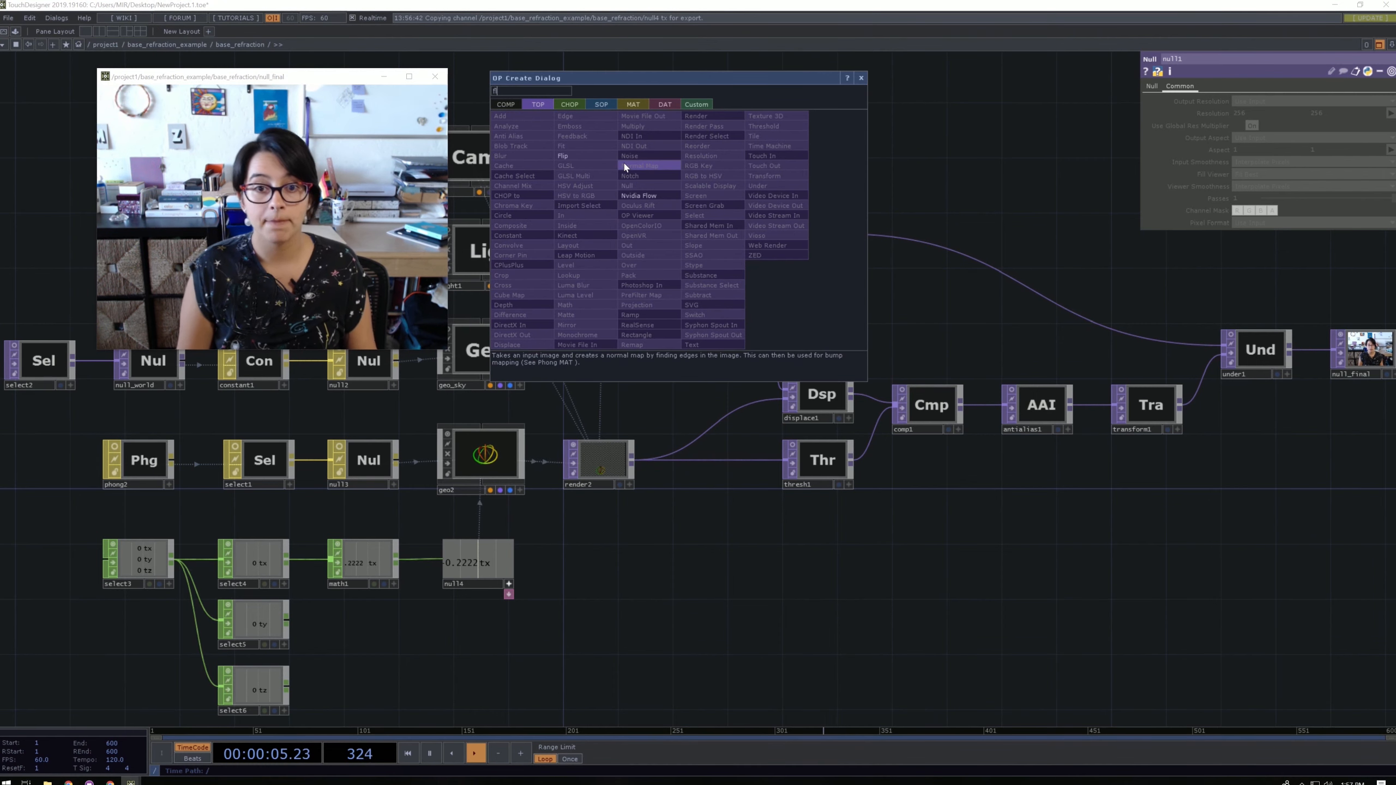
{"action": "key", "text": "Return"}
{"action": "left_click", "coordinate": [707, 237]}
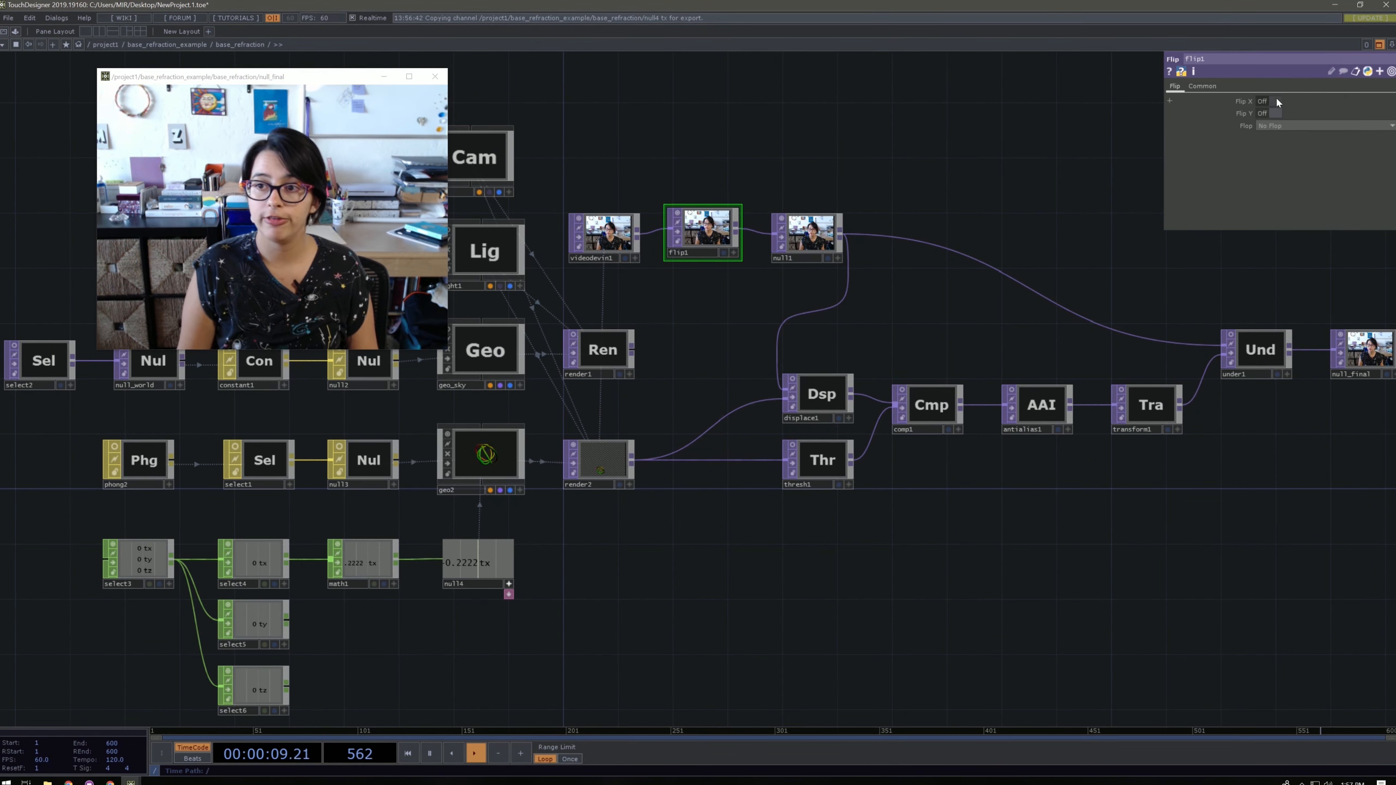
{"action": "left_click", "coordinate": [1276, 101]}
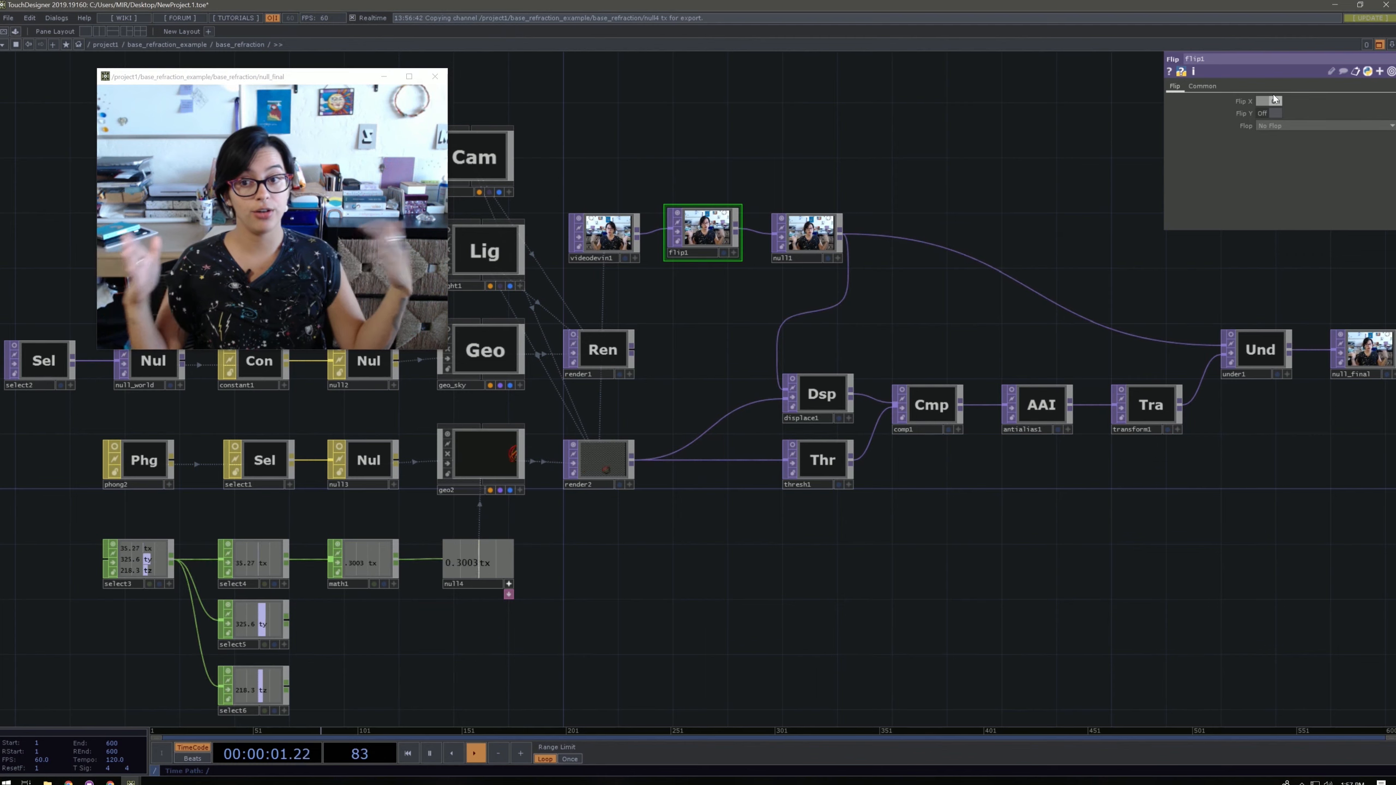
Switch flip1's Flip X option back on so the webcam image is mirrored.
{"action": "left_click", "coordinate": [1273, 101]}
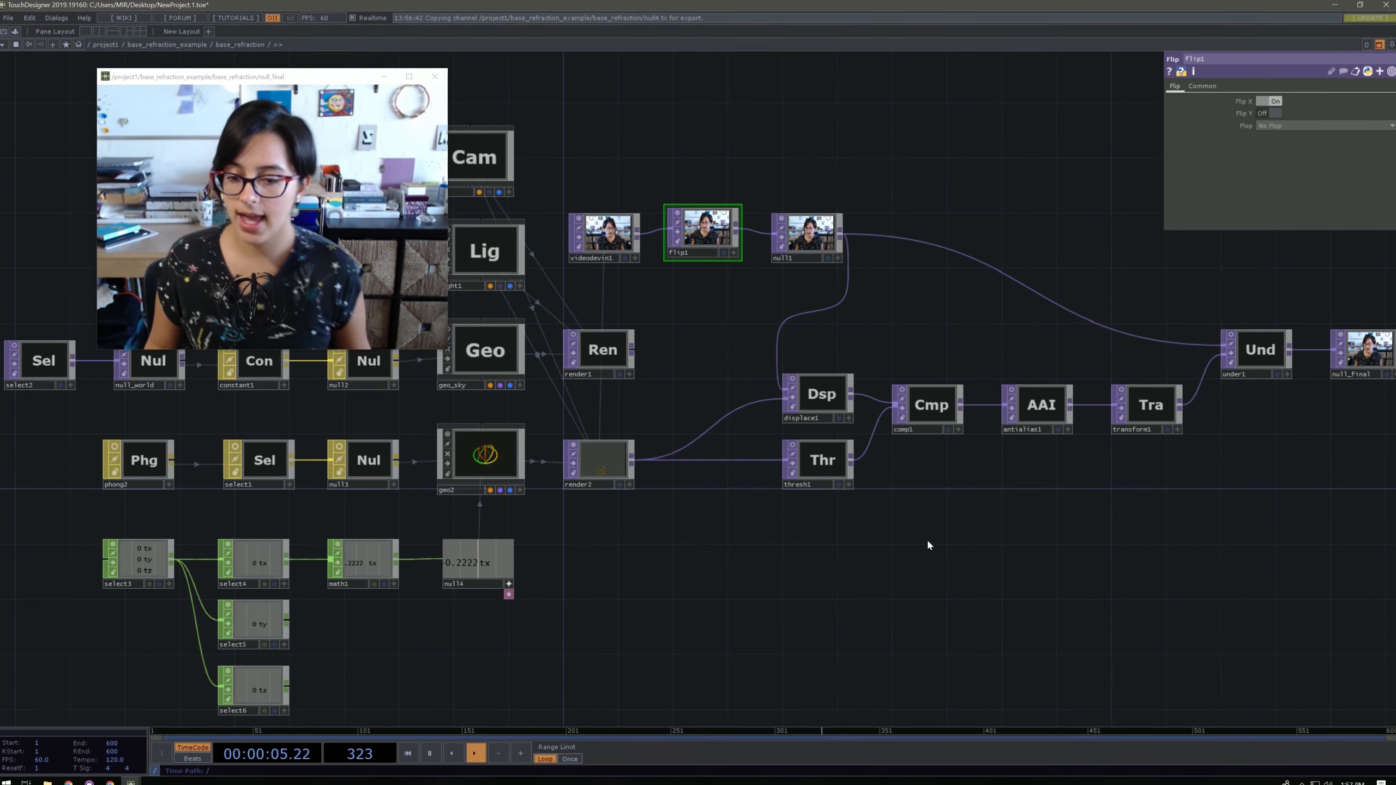
Add a Math CHOP after select5, connected to its output and placed below math1.
{"action": "left_click_drag", "start_coordinate": [791, 589], "coordinate": [853, 521]}
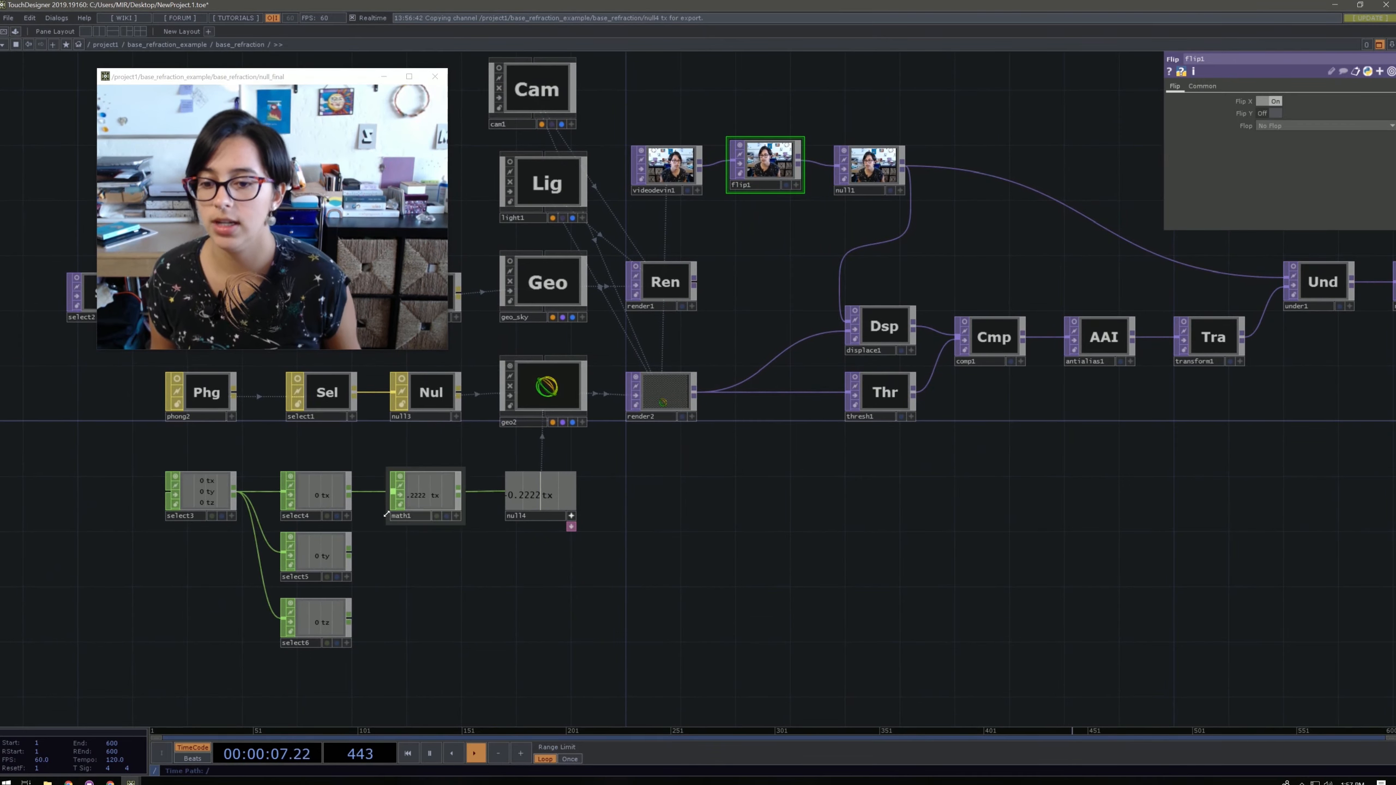
{"action": "scroll", "coordinate": [386, 514], "scroll_direction": "up", "scroll_amount": 3}
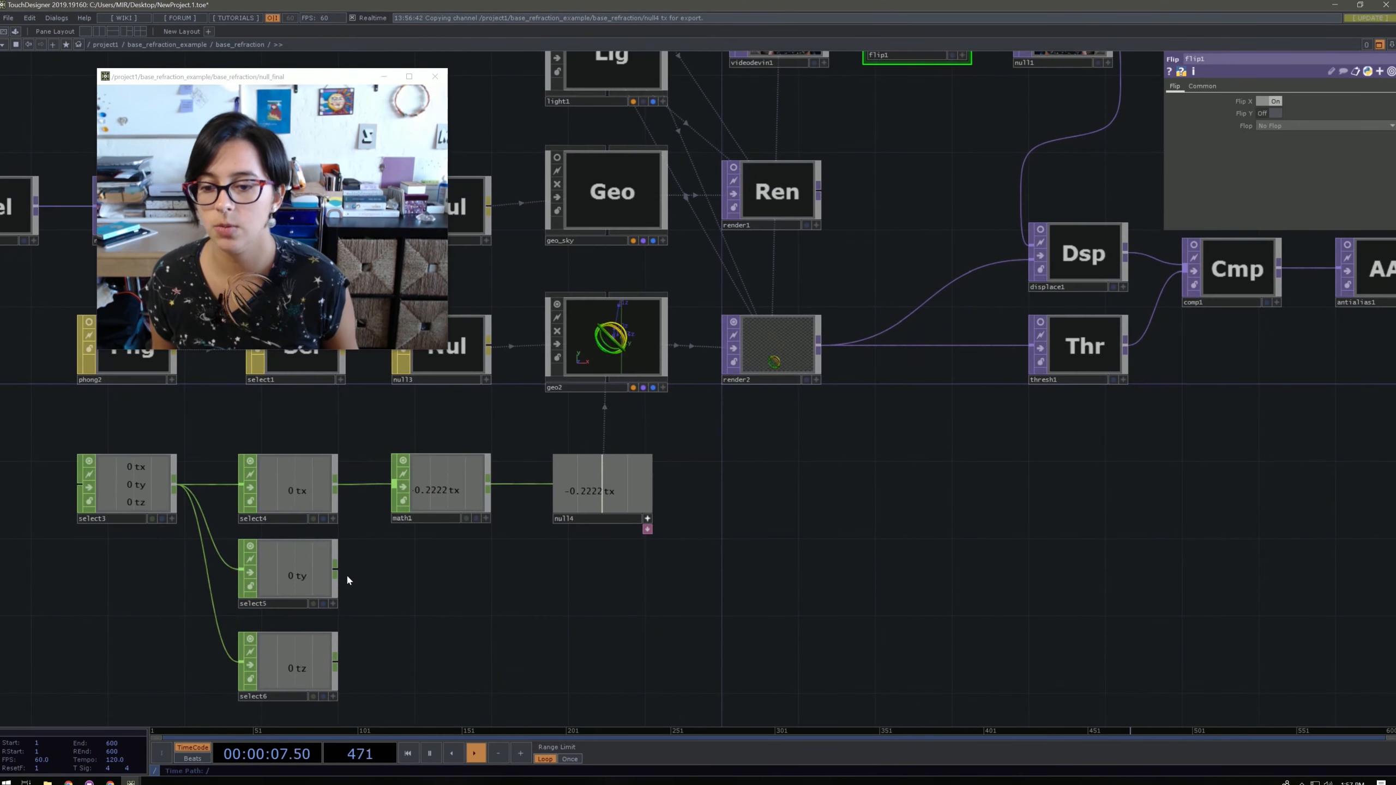
{"action": "left_click", "coordinate": [584, 199]}
{"action": "scroll", "coordinate": [319, 616], "scroll_direction": "up", "scroll_amount": 3}
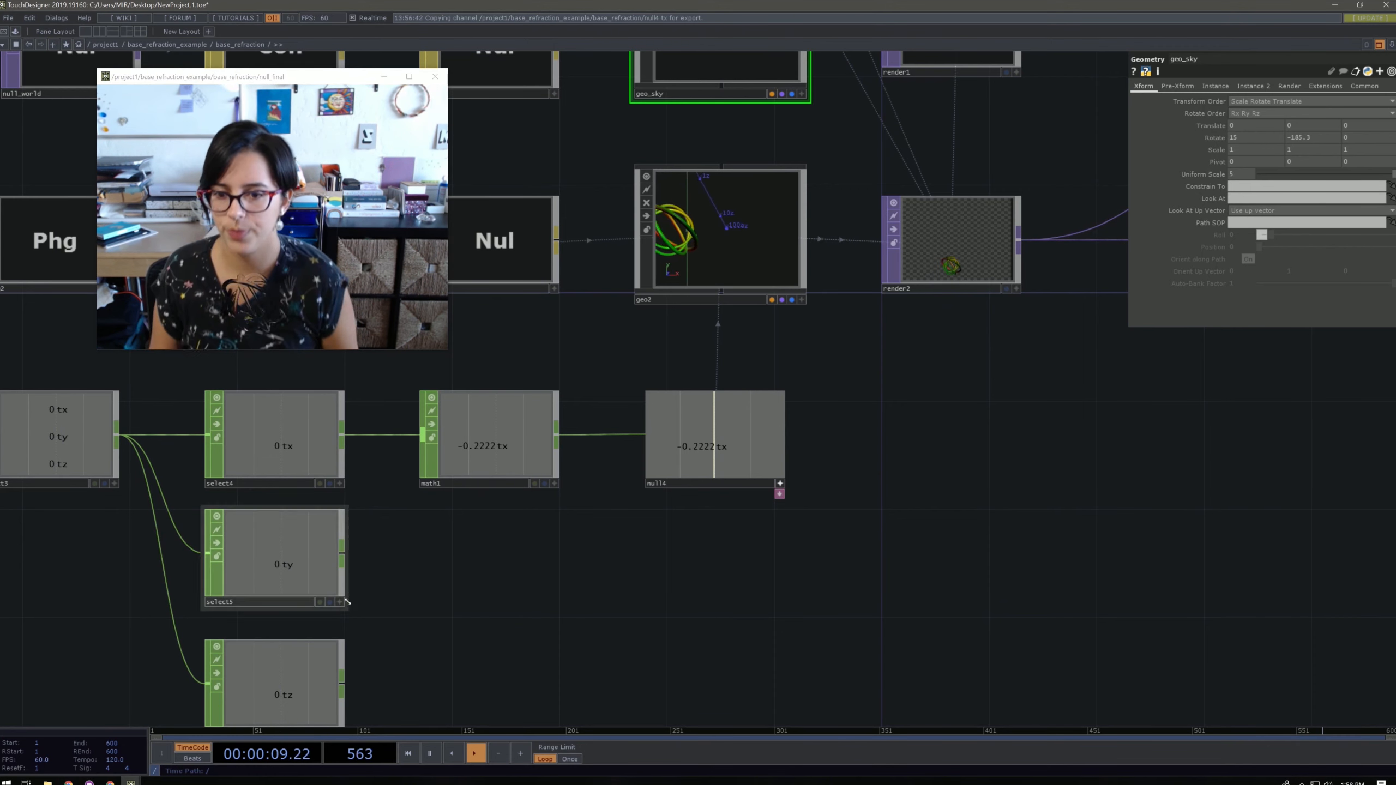
{"action": "right_click", "coordinate": [344, 556]}
{"action": "type", "text": "mathh"}
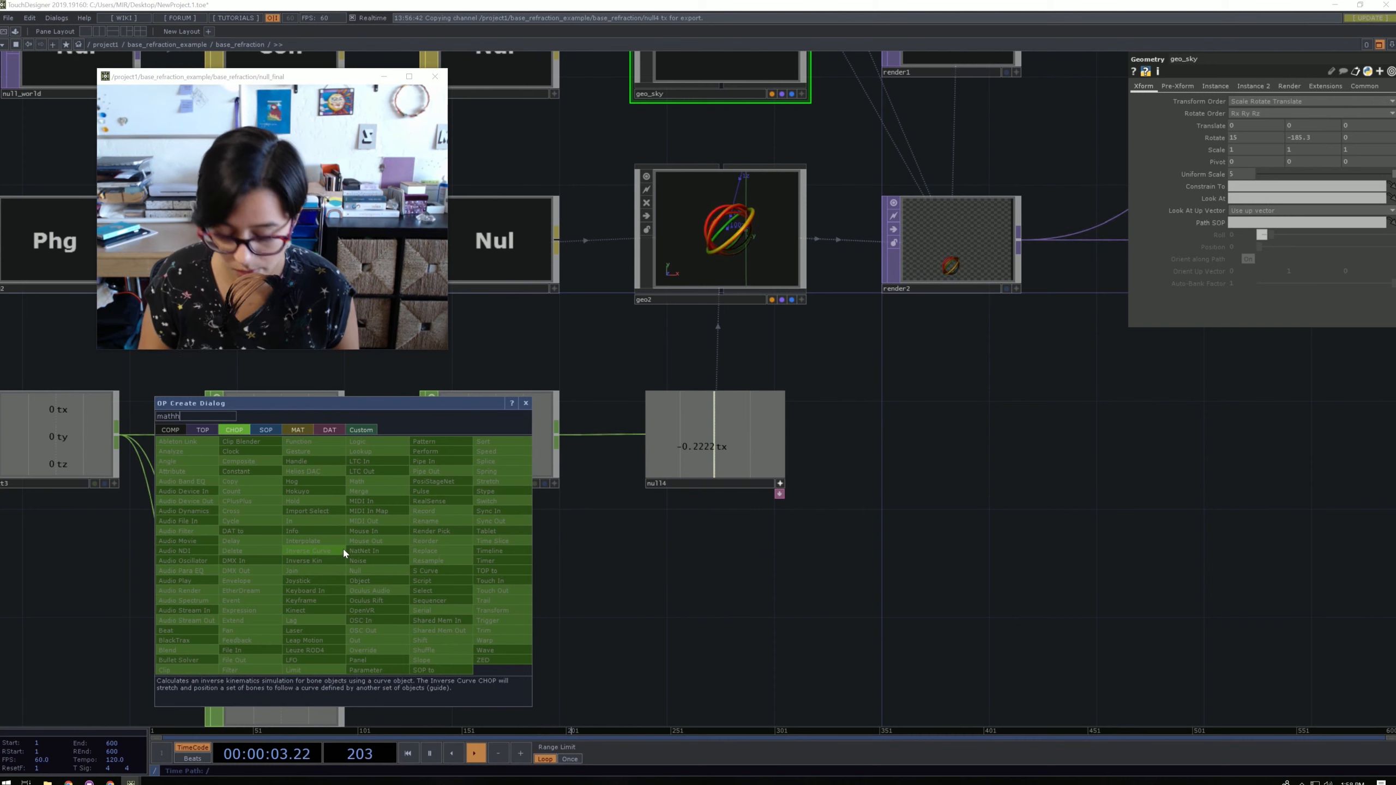
{"action": "left_click", "coordinate": [358, 482]}
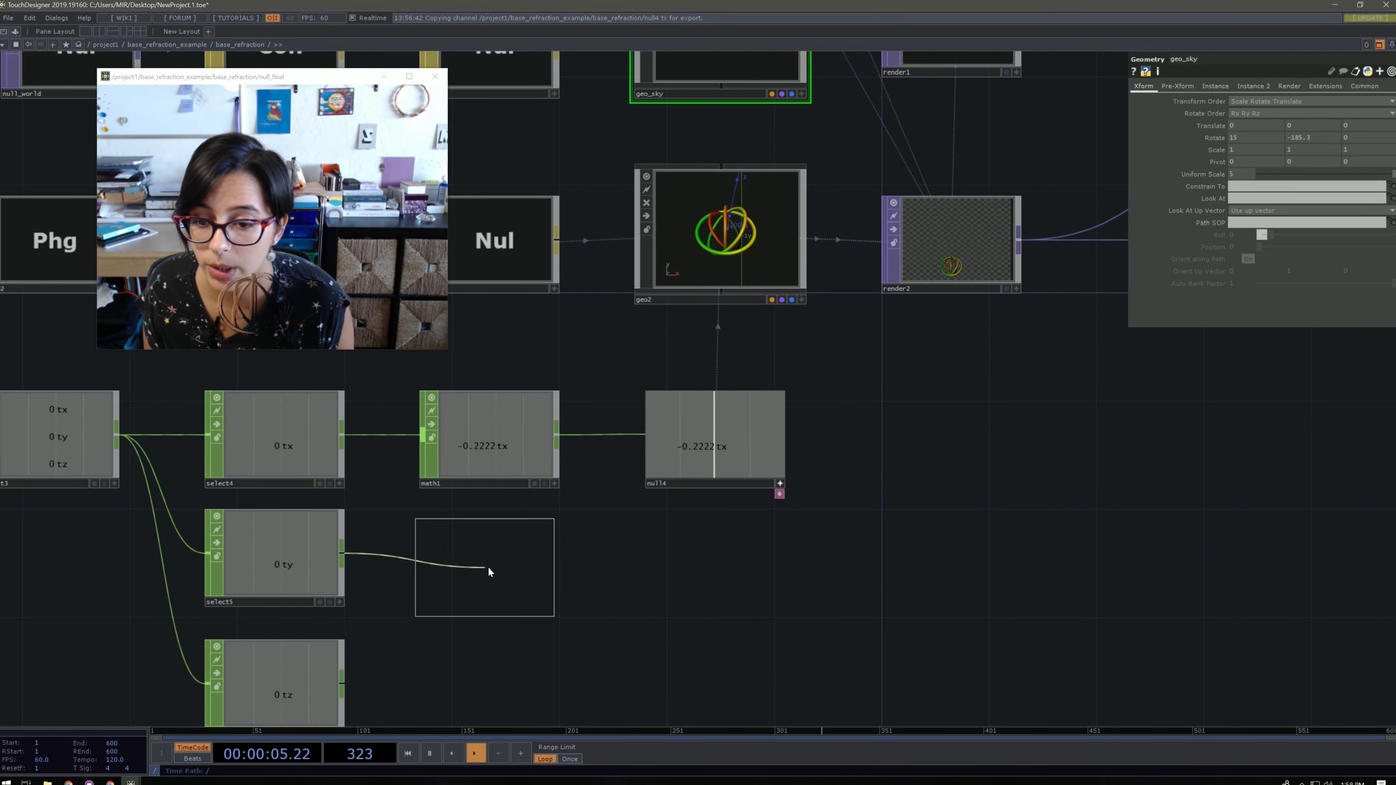
{"action": "left_click", "coordinate": [487, 565]}
Set math2's From Range to 125 and 300.
{"action": "left_click", "coordinate": [1209, 87]}
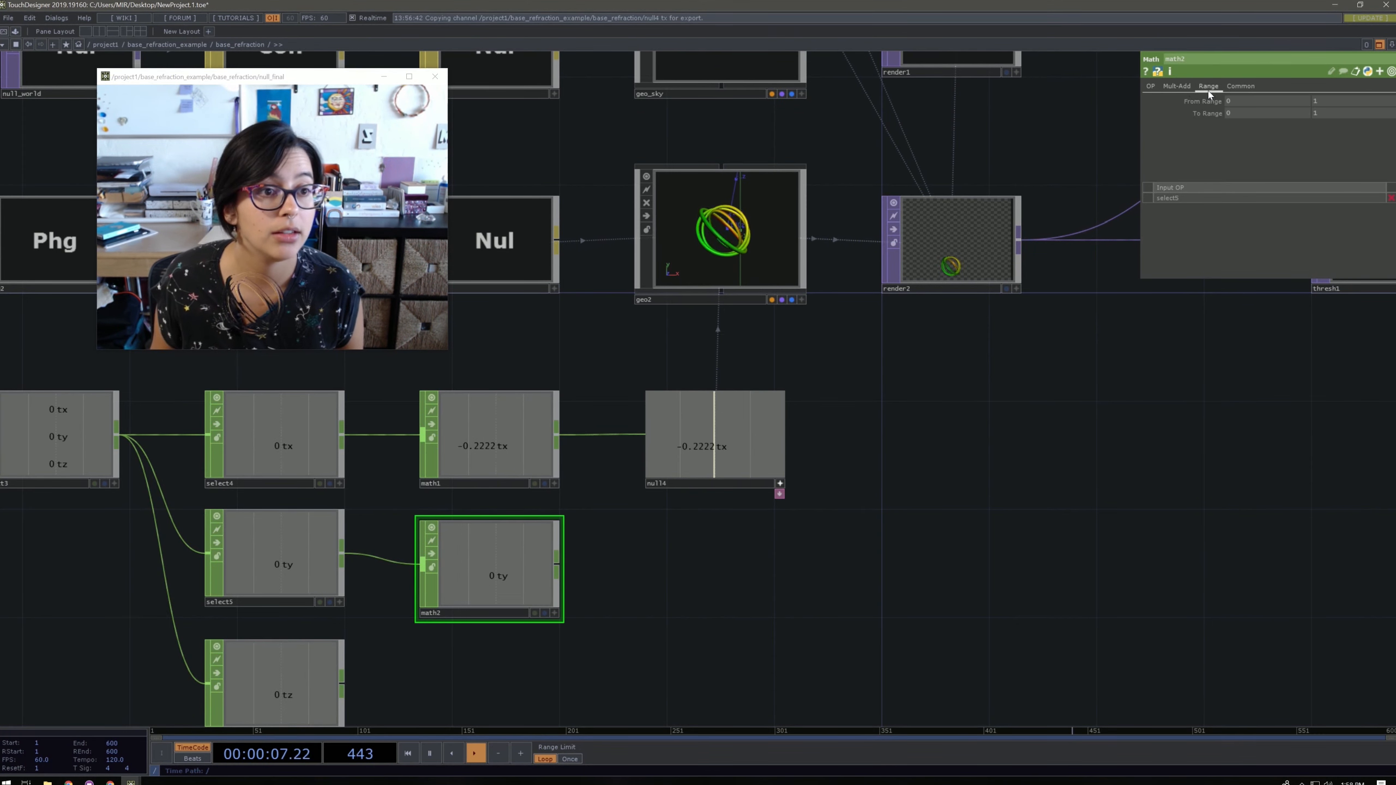
{"action": "type", "text": "125"}
{"action": "left_click", "coordinate": [1327, 99]}
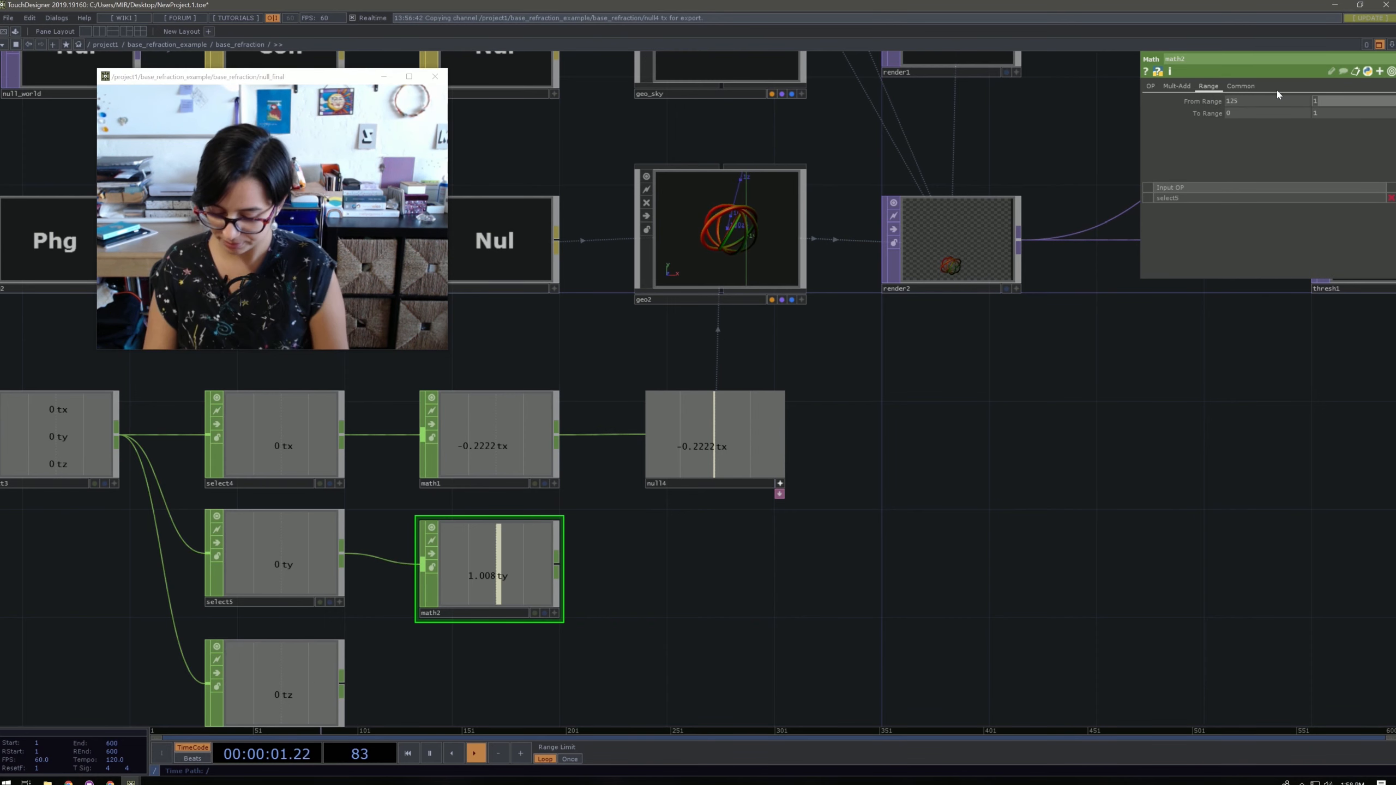
{"action": "type", "text": "300"}
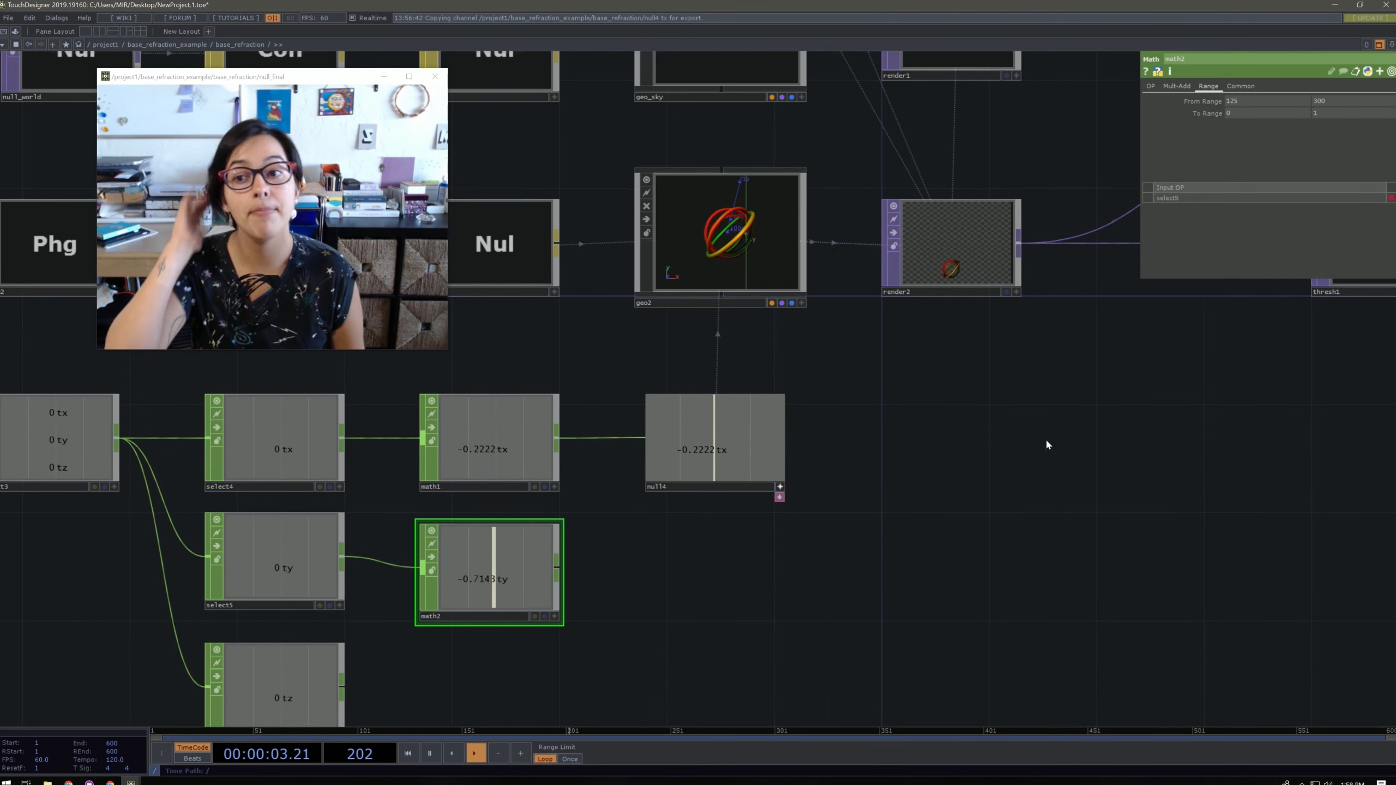
Try geo2's Y translation at -1.5 and about 1.5 to find the vertical limits of the rendered frame.
{"action": "scroll", "coordinate": [1019, 526], "scroll_direction": "down", "scroll_amount": 3}
{"action": "left_click", "coordinate": [790, 248]}
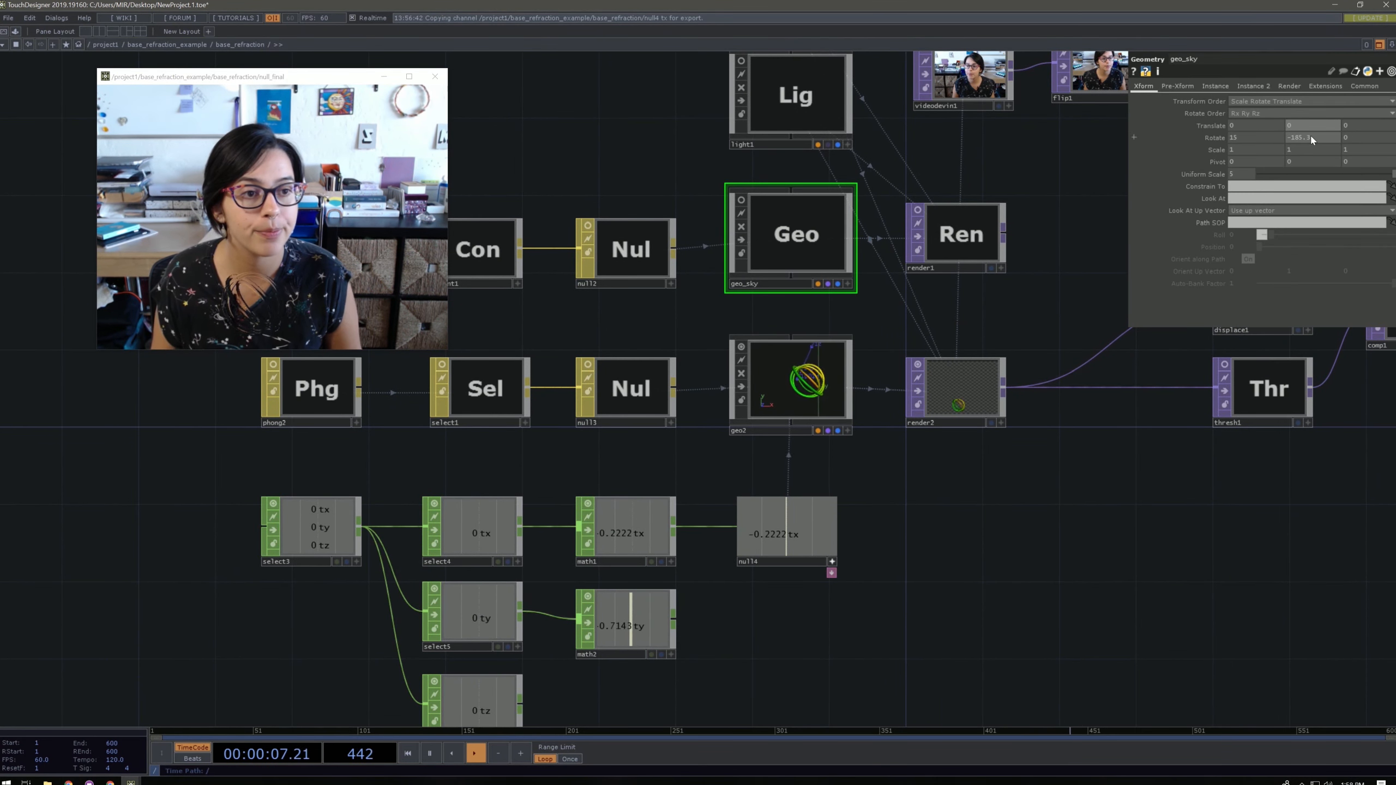
{"action": "left_click", "coordinate": [826, 364]}
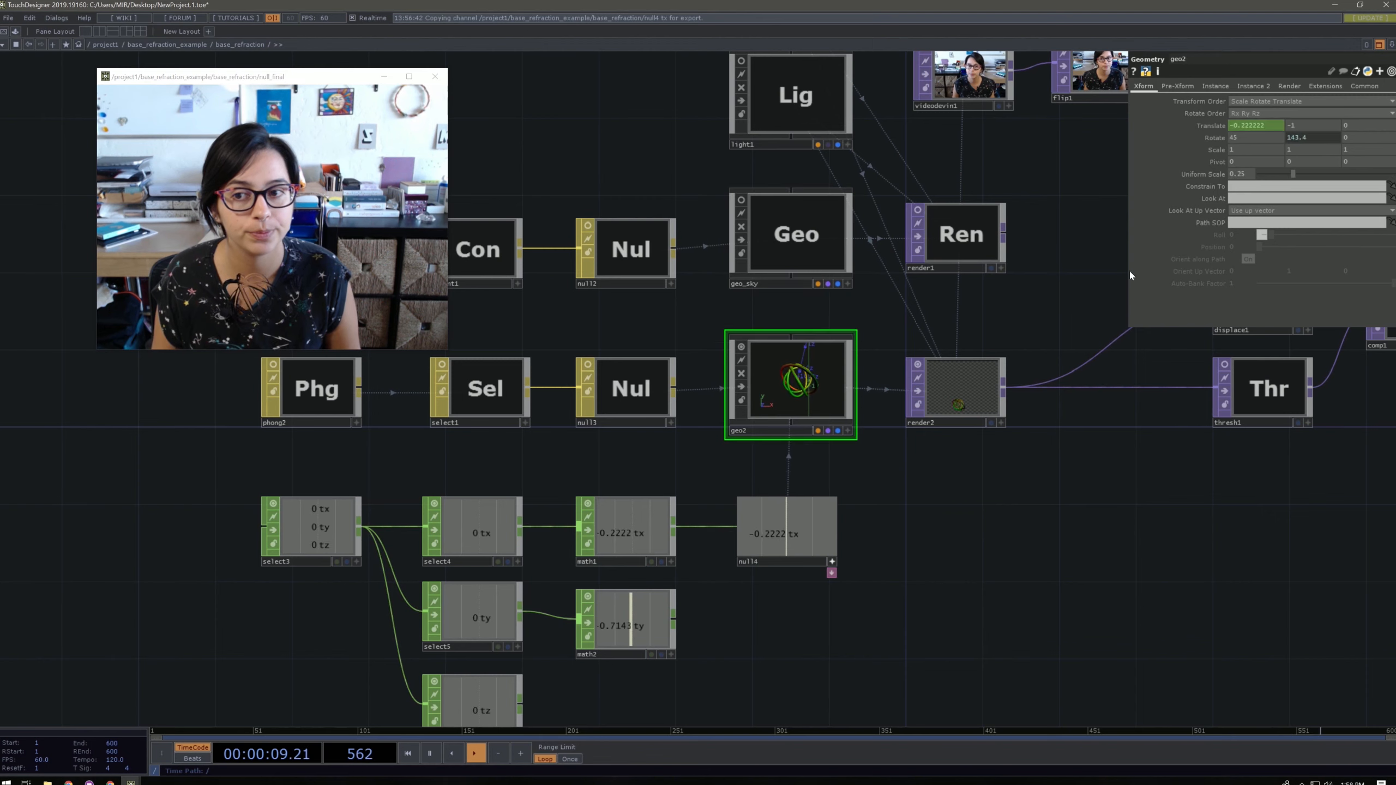
{"action": "mouse_move", "coordinate": [1316, 124]}
{"action": "middle_mouse_down"}
{"action": "mouse_move", "coordinate": [1303, 125]}
{"action": "mouse_move", "coordinate": [1319, 125]}
{"action": "middle_mouse_up"}
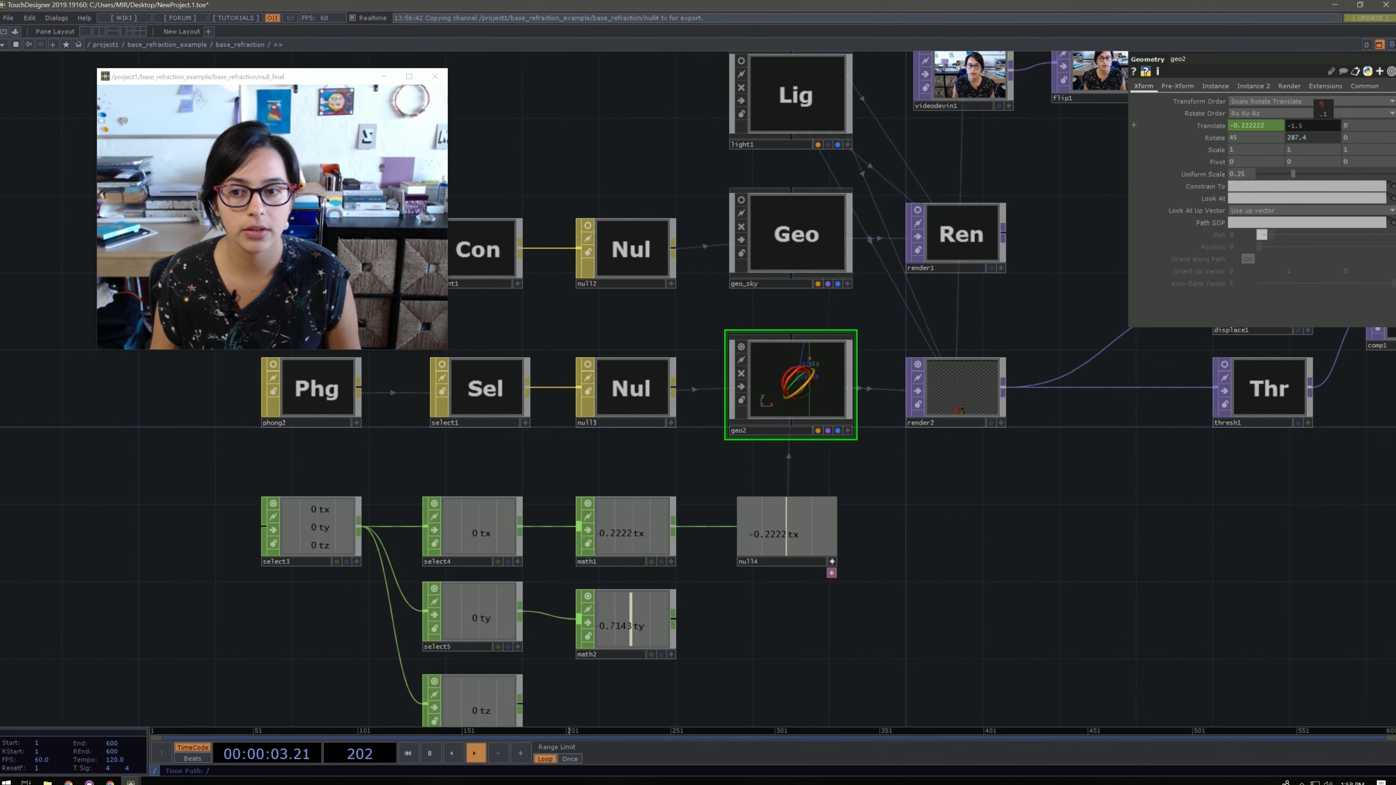
{"action": "middle_click_drag", "start_coordinate": [1323, 109], "coordinate": [1382, 109]}
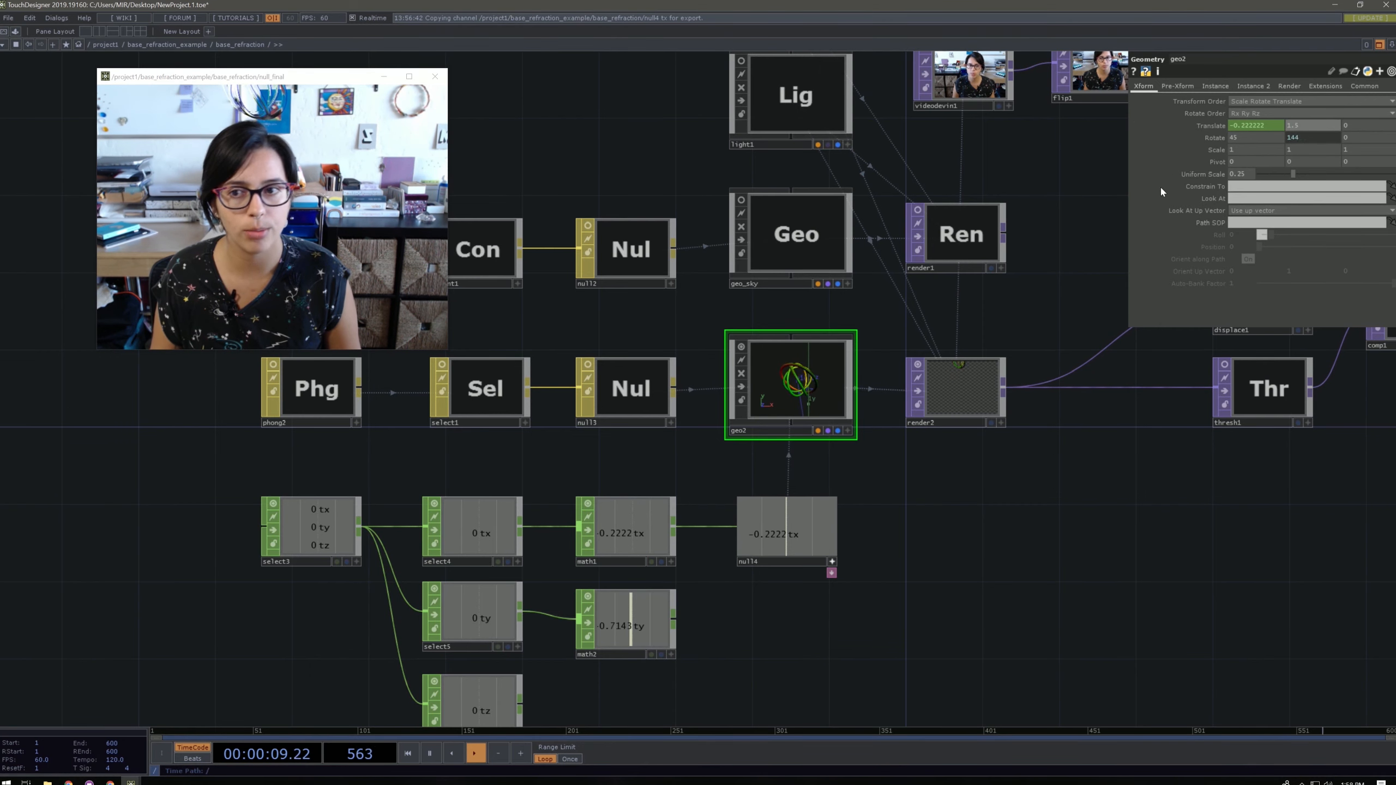
Set math2's To Range to -1.5 and 1.5.
{"action": "left_click", "coordinate": [623, 602]}
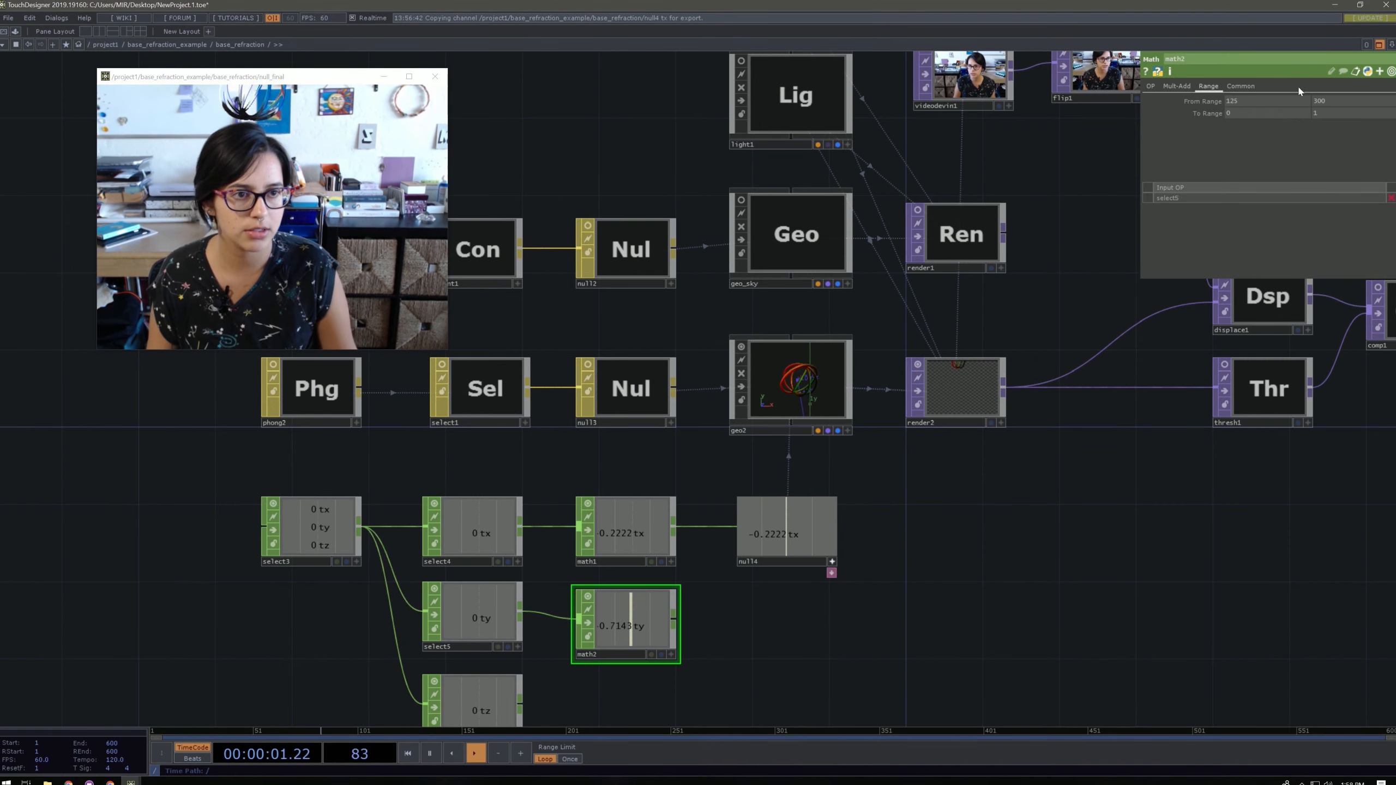
{"action": "type", "text": "-1.5"}
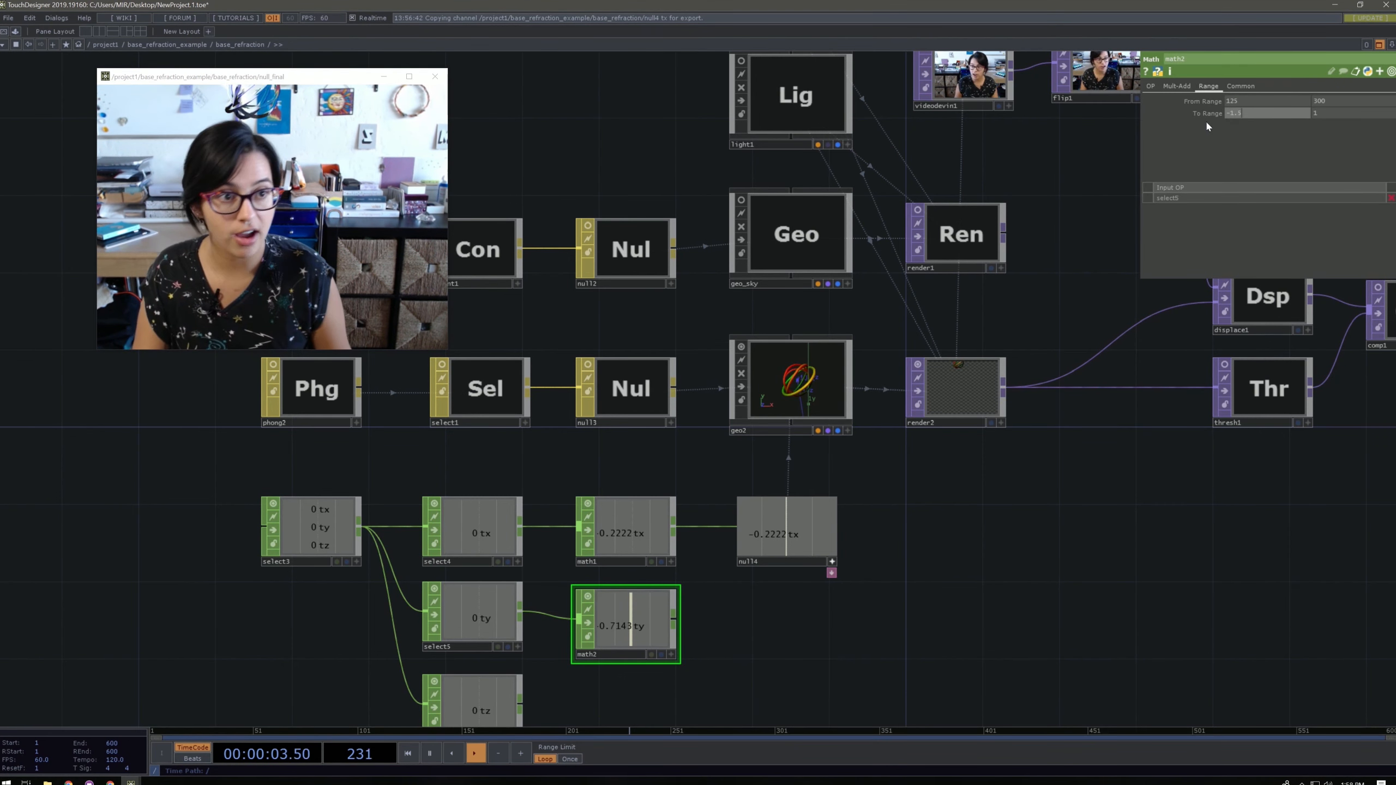
{"action": "left_click", "coordinate": [1349, 113]}
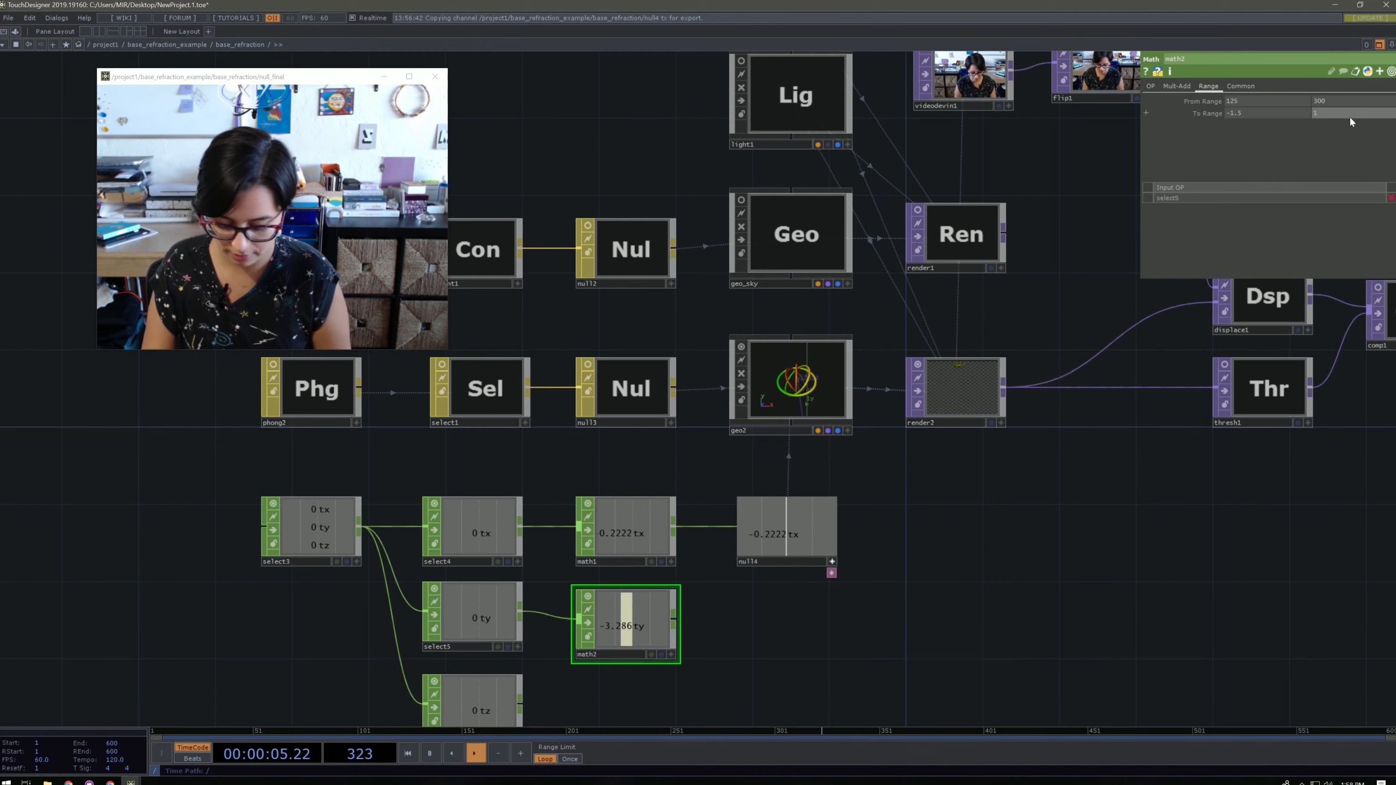
{"action": "left_click", "coordinate": [1172, 541]}
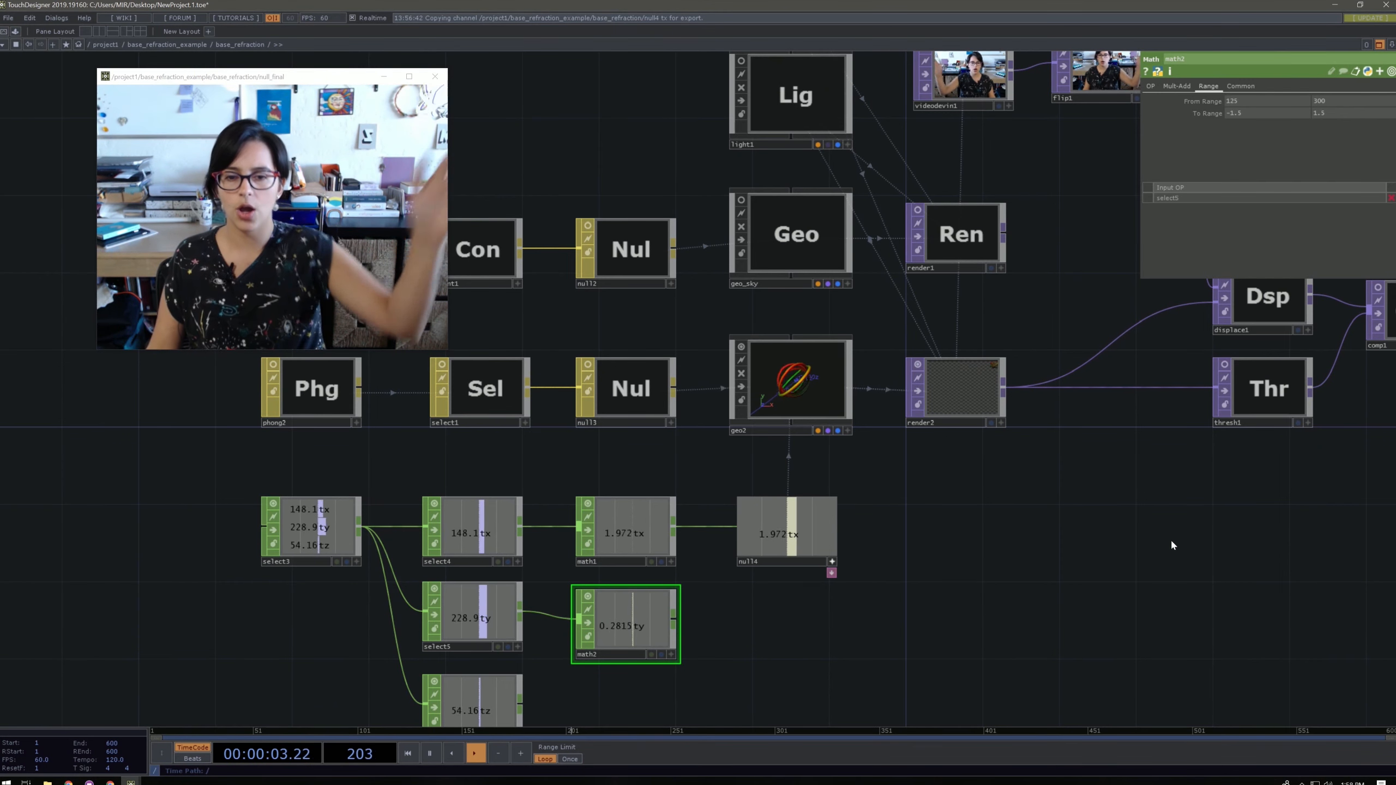
Add a Null CHOP after math2 and place it below null4.
{"action": "left_click_drag", "start_coordinate": [1037, 613], "coordinate": [962, 564]}
{"action": "key", "text": "Tab"}
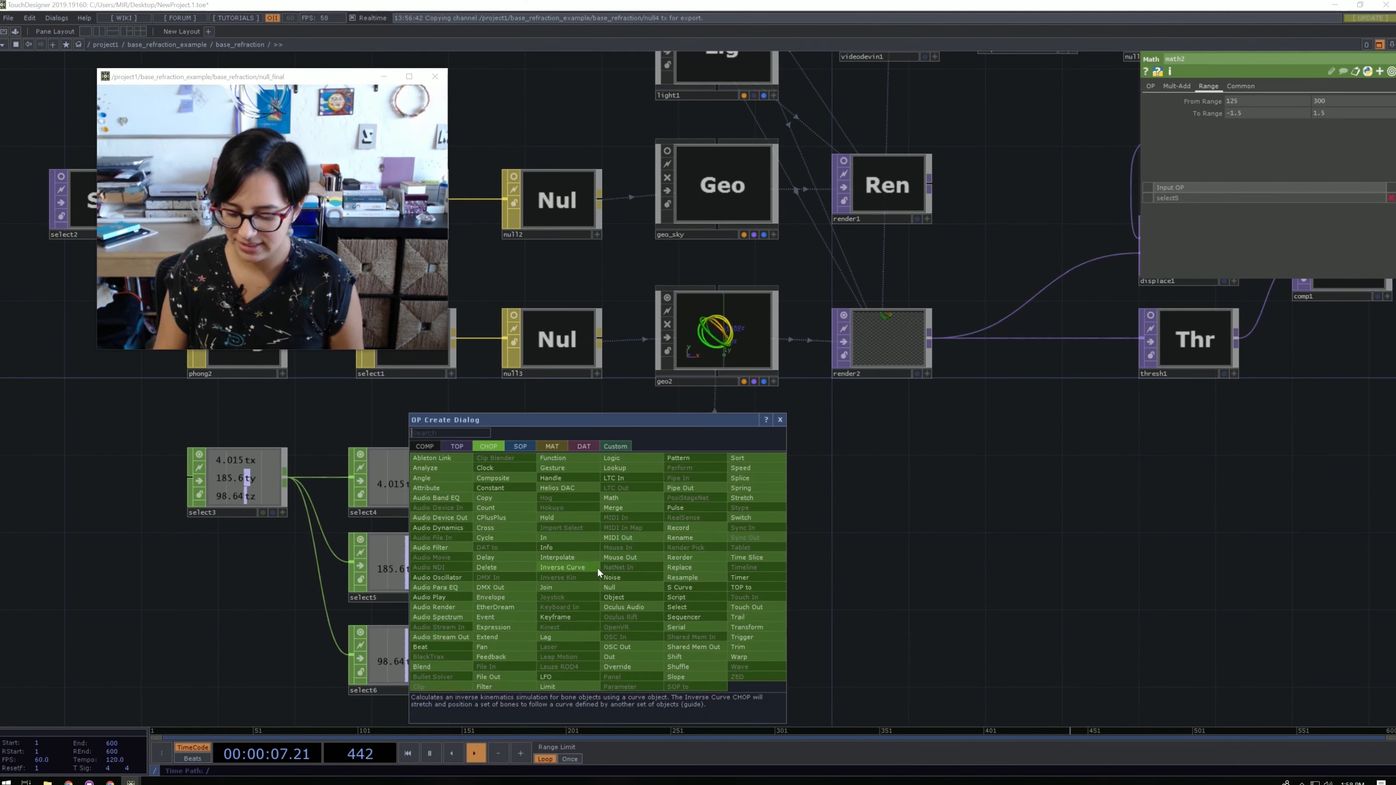
{"action": "type", "text": "null"}
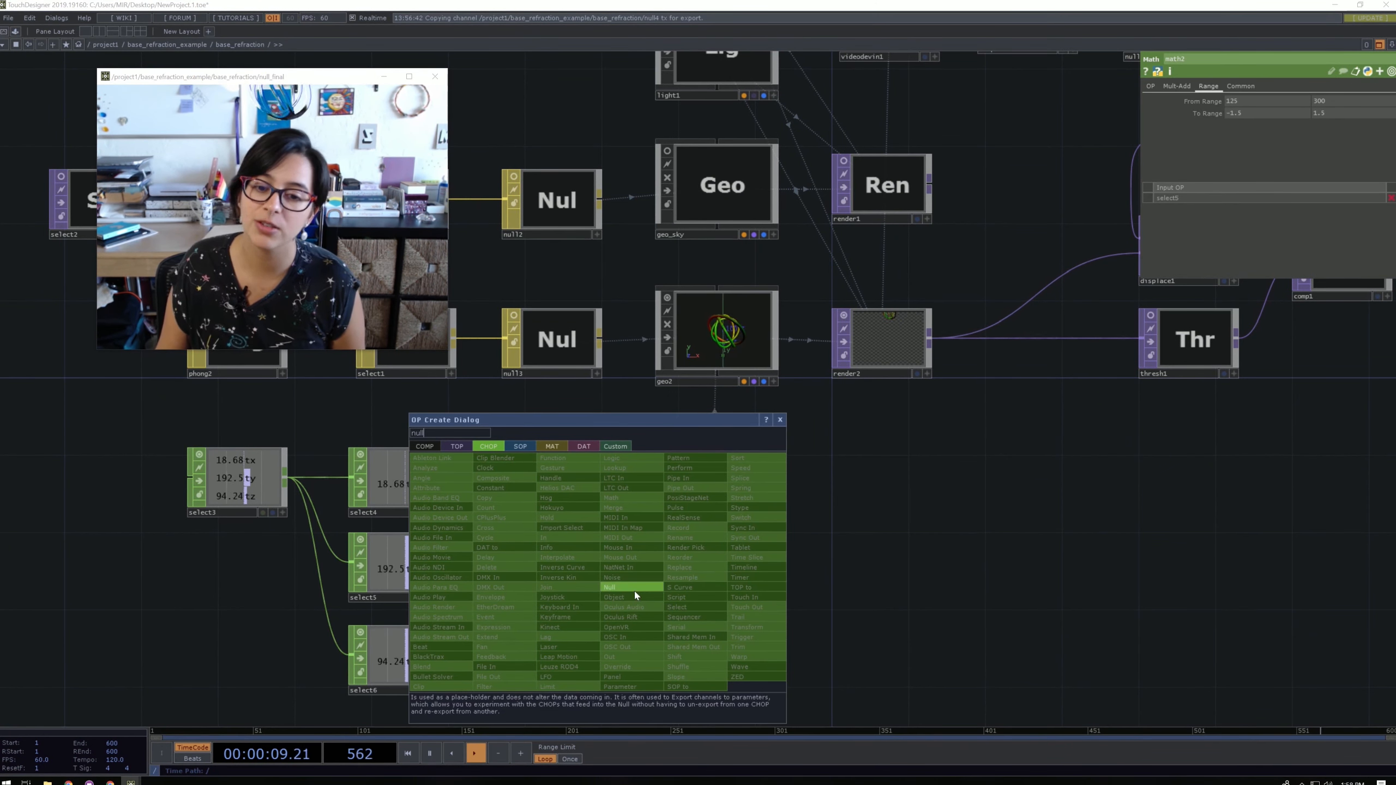
{"action": "key", "text": "Return"}
{"action": "left_click", "coordinate": [704, 574]}
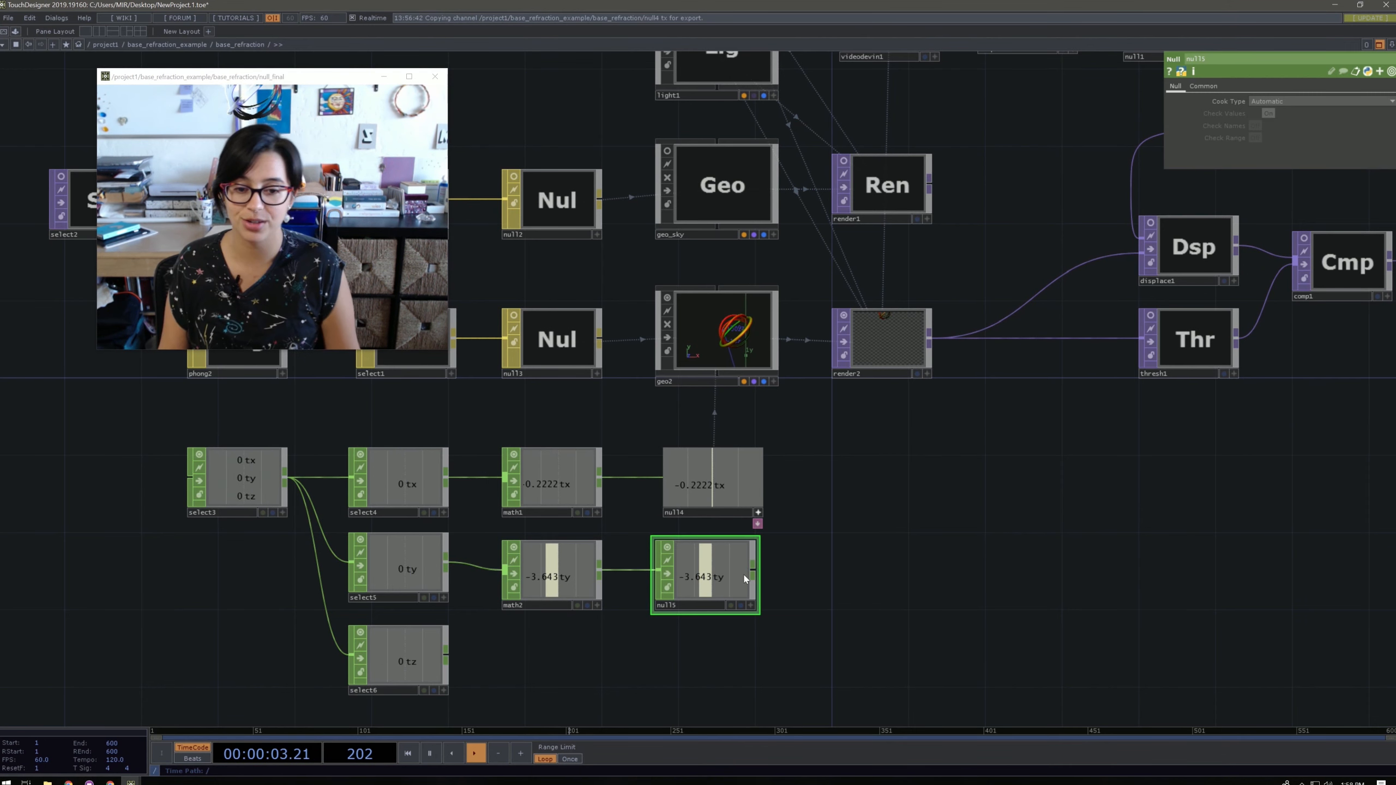
{"action": "mouse_move", "coordinate": [713, 584]}
{"action": "left_mouse_down"}
{"action": "mouse_move", "coordinate": [727, 586]}
{"action": "mouse_move", "coordinate": [713, 585]}
{"action": "left_mouse_up"}
Make null5 viewer-active and export its ty channel to geo2's Y translation.
{"action": "left_click", "coordinate": [751, 605]}
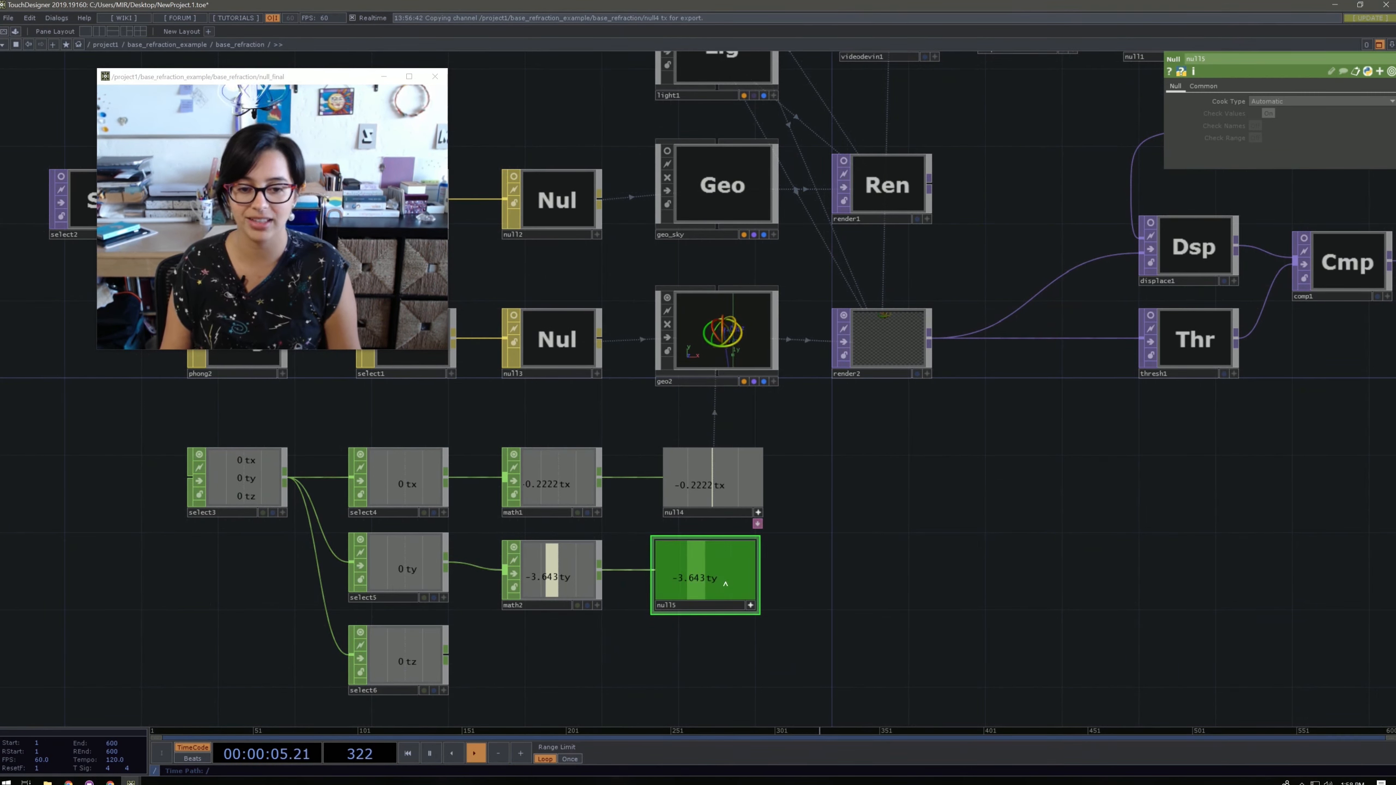
{"action": "left_click_drag", "start_coordinate": [722, 575], "coordinate": [729, 576]}
{"action": "left_click_drag", "start_coordinate": [855, 583], "coordinate": [751, 615]}
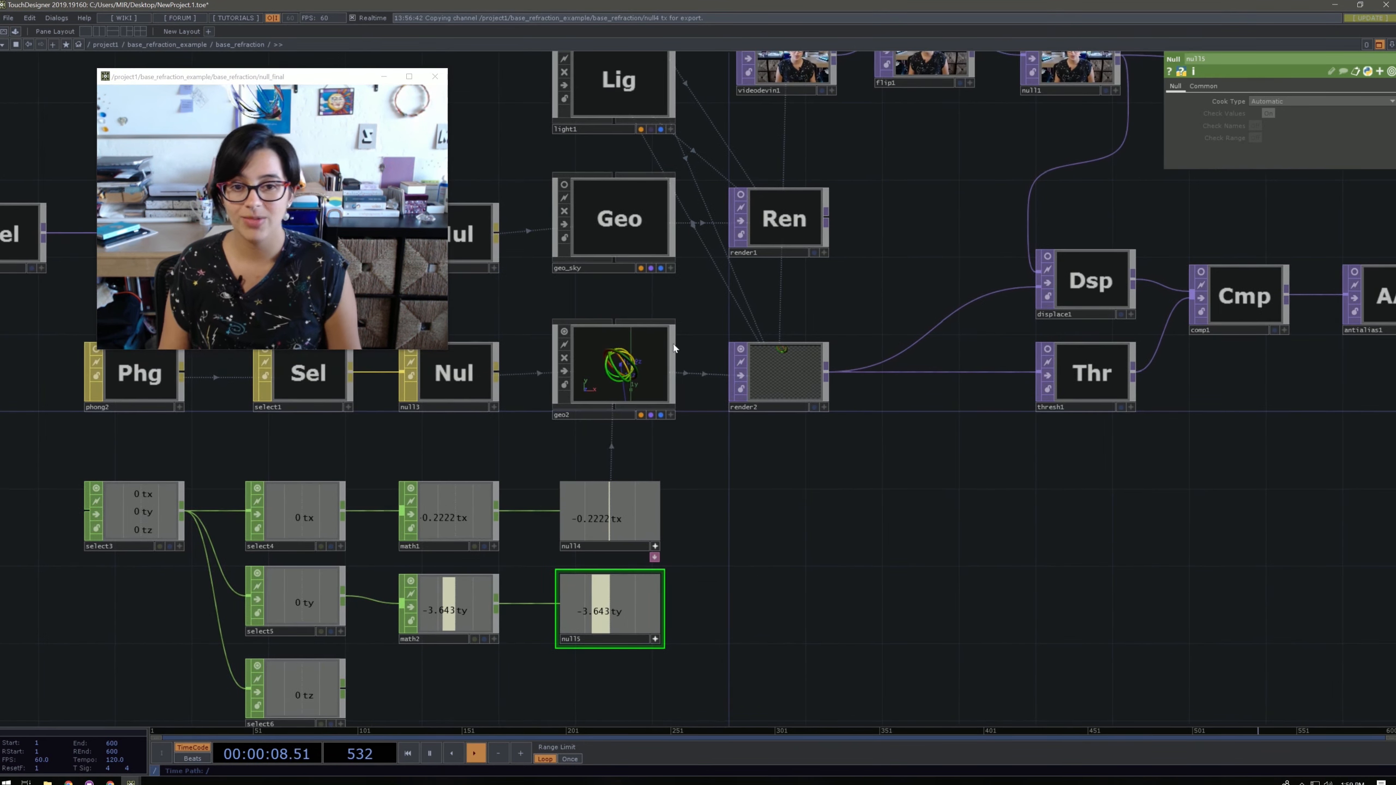
{"action": "left_click", "coordinate": [626, 330]}
{"action": "left_click_drag", "start_coordinate": [617, 610], "coordinate": [1301, 126]}
{"action": "left_click", "coordinate": [1305, 110]}
Try 4.1, 5.1, 5 and 4 as the upper To Range value of math2.
{"action": "left_click_drag", "start_coordinate": [1153, 496], "coordinate": [1160, 433]}
{"action": "left_click_drag", "start_coordinate": [1112, 519], "coordinate": [1164, 522]}
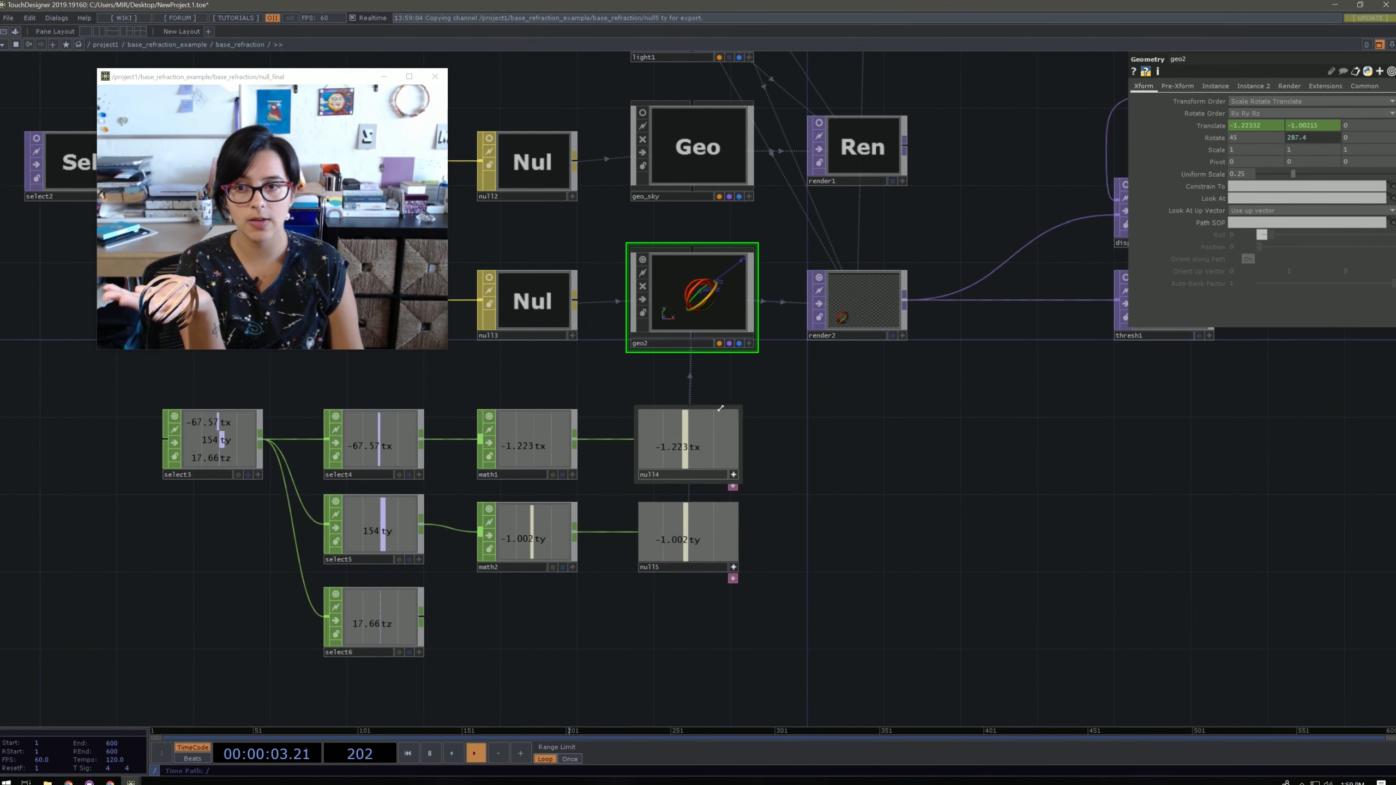
{"action": "left_click", "coordinate": [533, 544]}
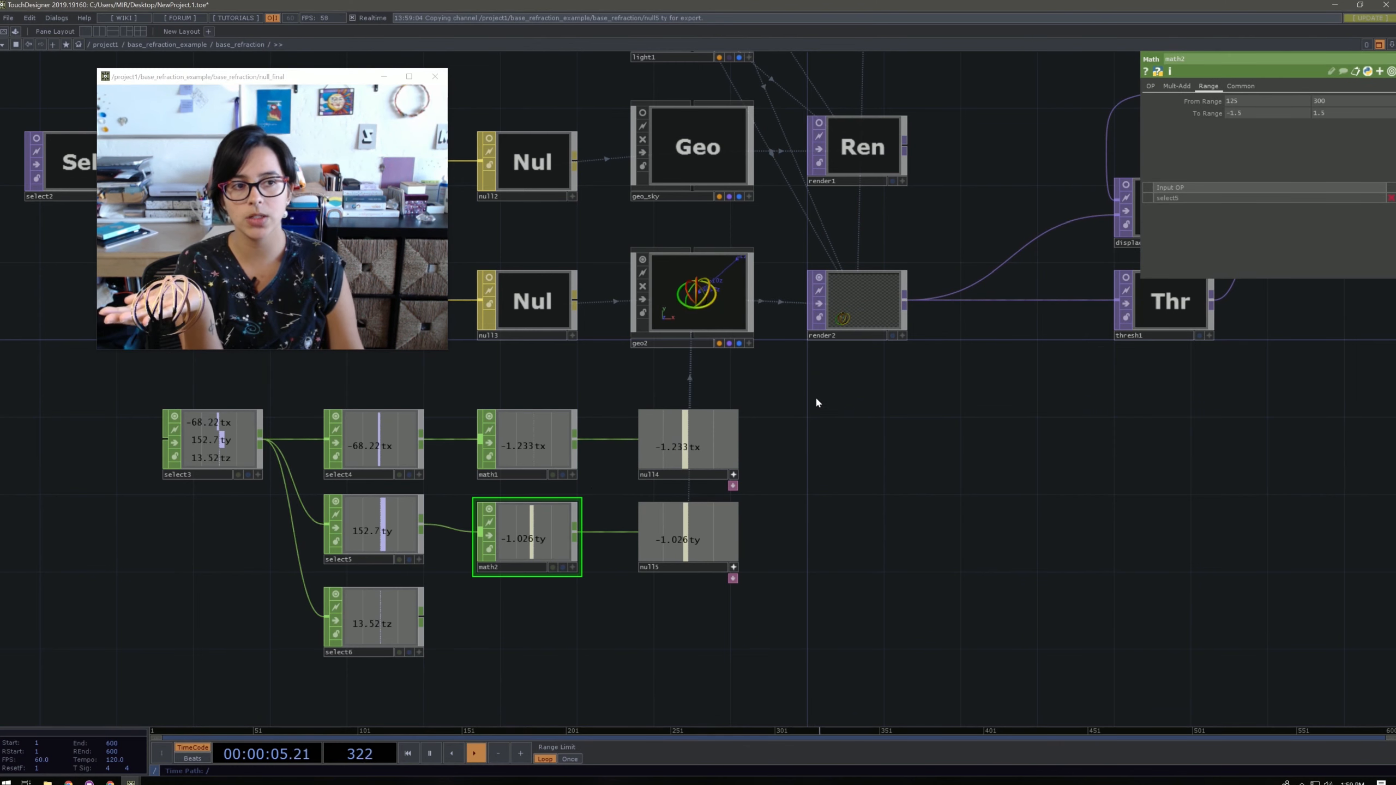
{"action": "middle_click_drag", "start_coordinate": [1335, 113], "coordinate": [1311, 98]}
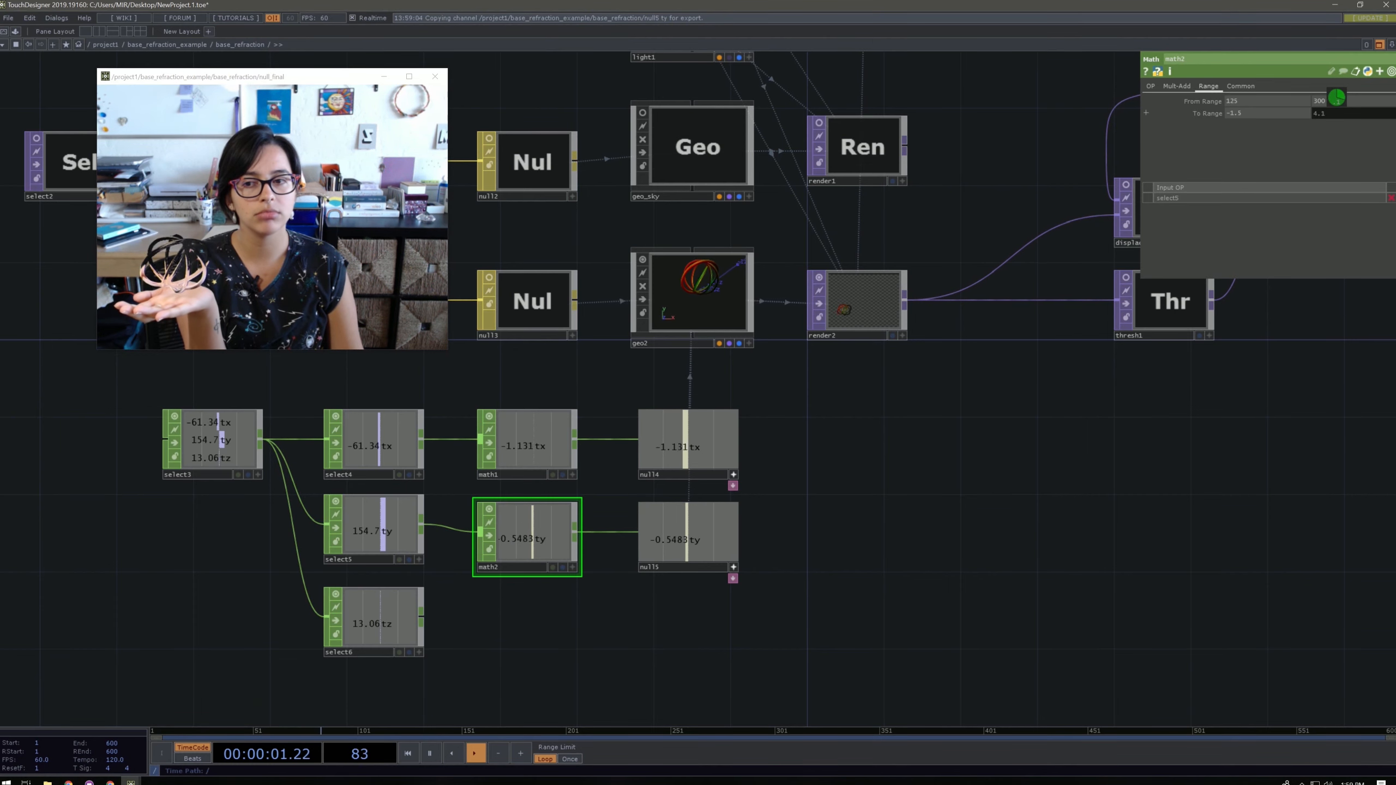
{"action": "mouse_move", "coordinate": [1337, 98]}
{"action": "middle_mouse_down"}
{"action": "mouse_move", "coordinate": [1336, 122]}
{"action": "mouse_move", "coordinate": [1325, 116]}
{"action": "middle_mouse_up"}
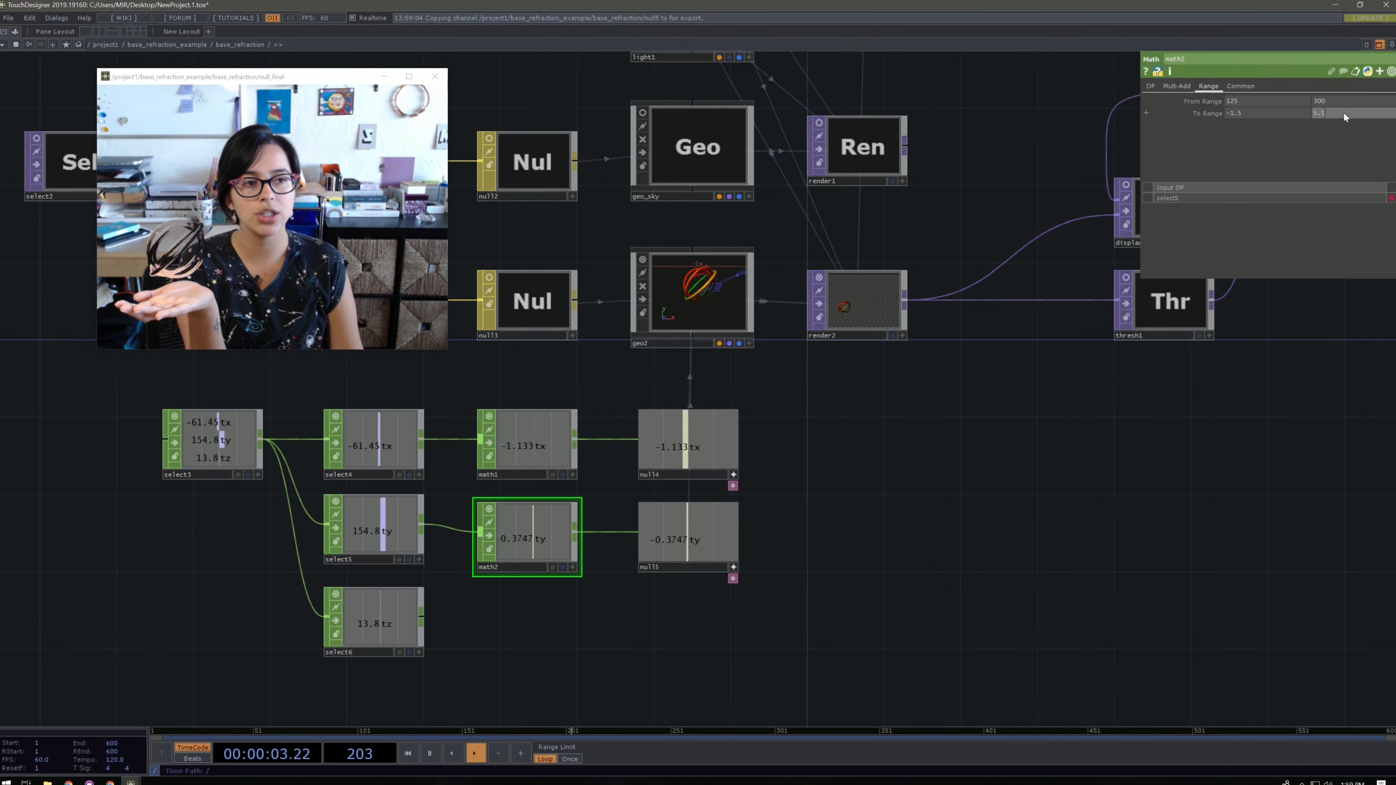
{"action": "type", "text": "5"}
{"action": "key", "text": "Return"}
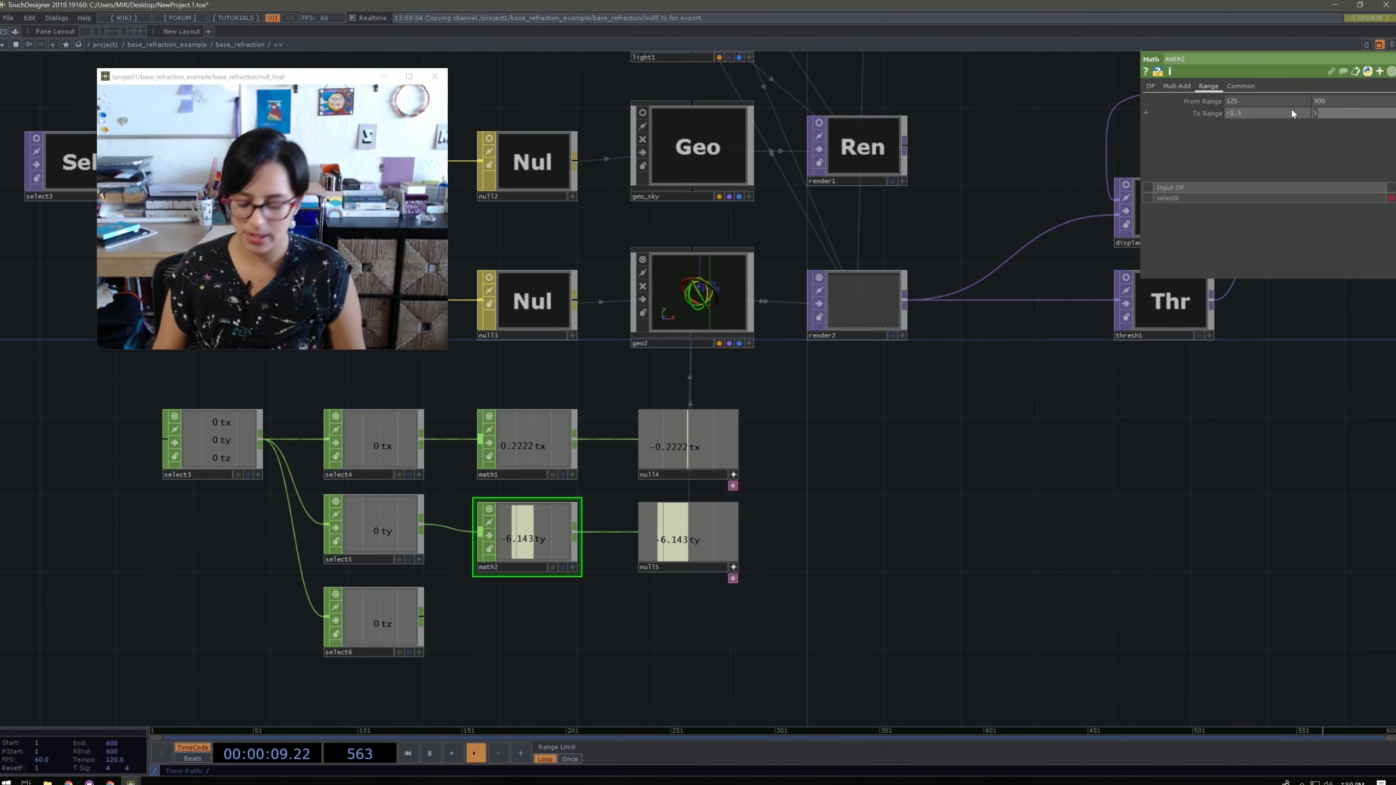
{"action": "type", "text": "4"}
{"action": "key", "text": "Return"}
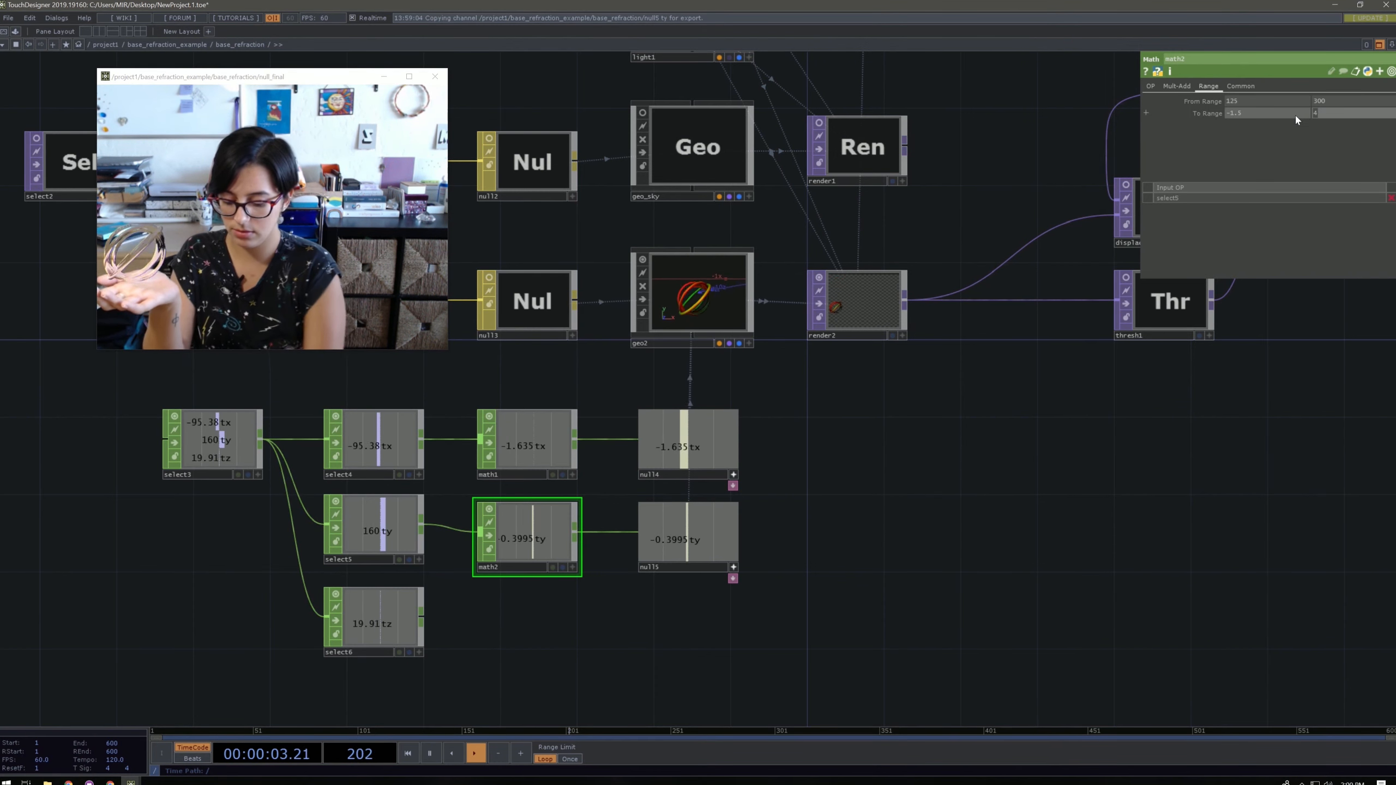
Set the upper To Range value of math2 to 3.
{"action": "key", "text": "BackSpace"}
{"action": "key", "text": "Return"}
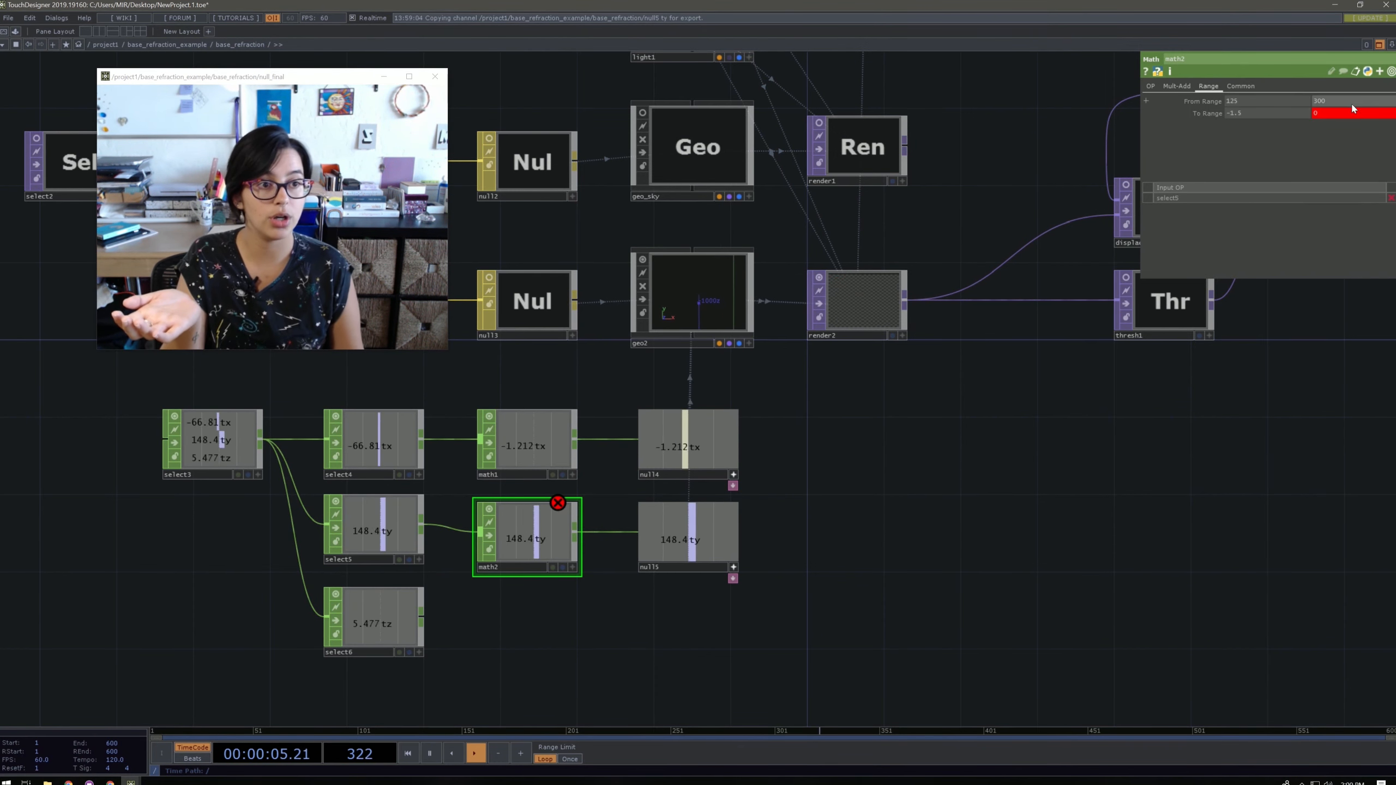
{"action": "left_click", "coordinate": [1333, 115]}
{"action": "left_click", "coordinate": [1229, 134]}
{"action": "key", "text": "Delete"}
{"action": "key", "text": "Return"}
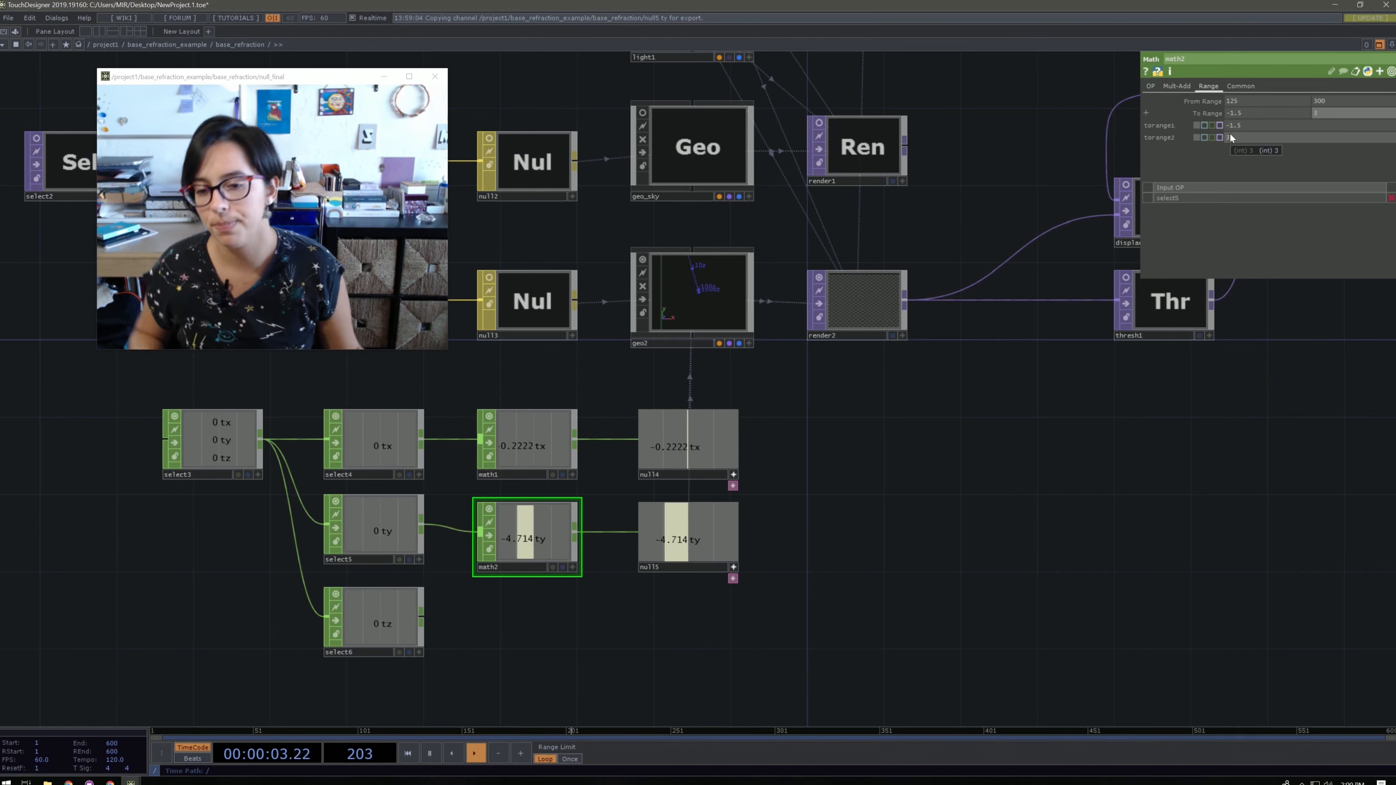
Align math2 level with select5 and add a Math CHOP after select6, connected to its output.
{"action": "left_click_drag", "start_coordinate": [550, 551], "coordinate": [551, 543]}
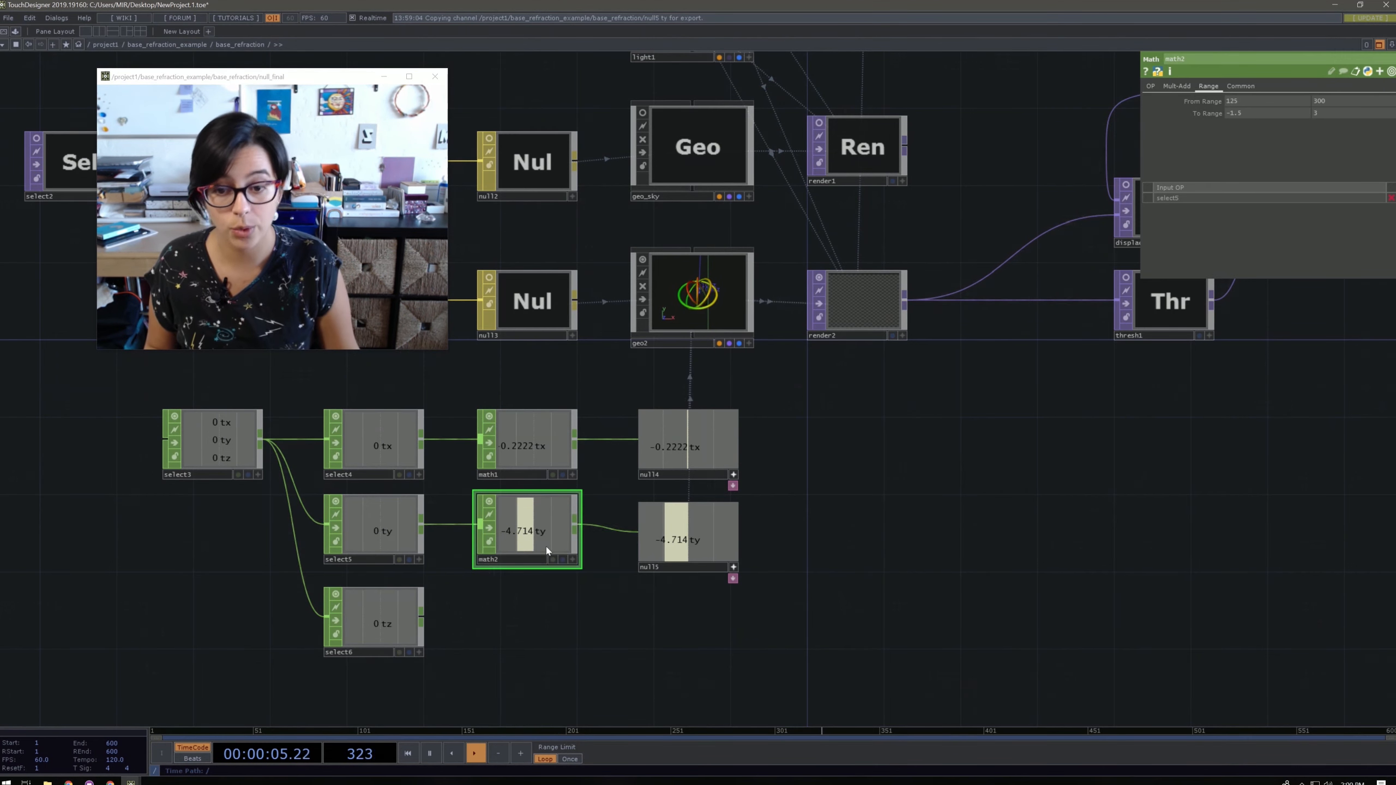
{"action": "left_click", "coordinate": [423, 622]}
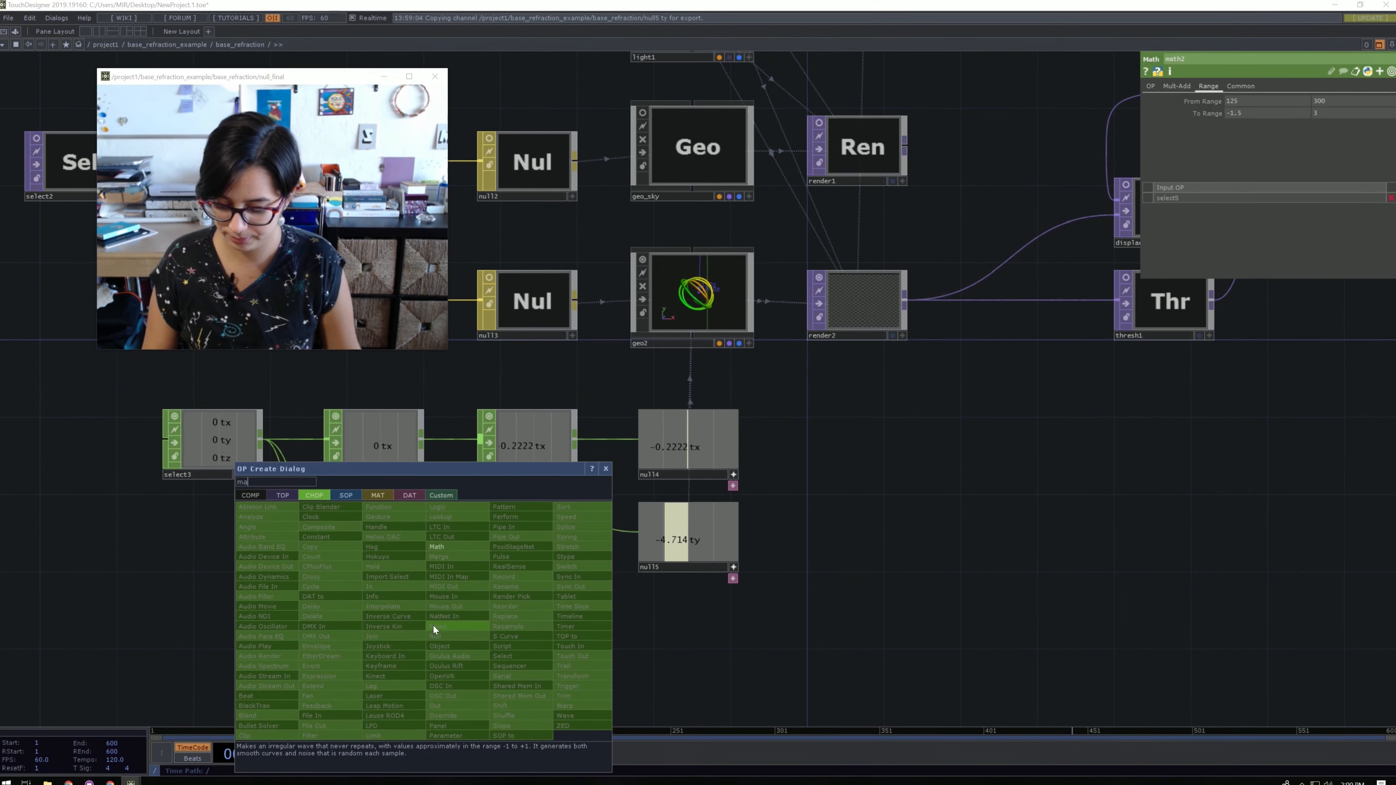
{"action": "left_click", "coordinate": [521, 633]}
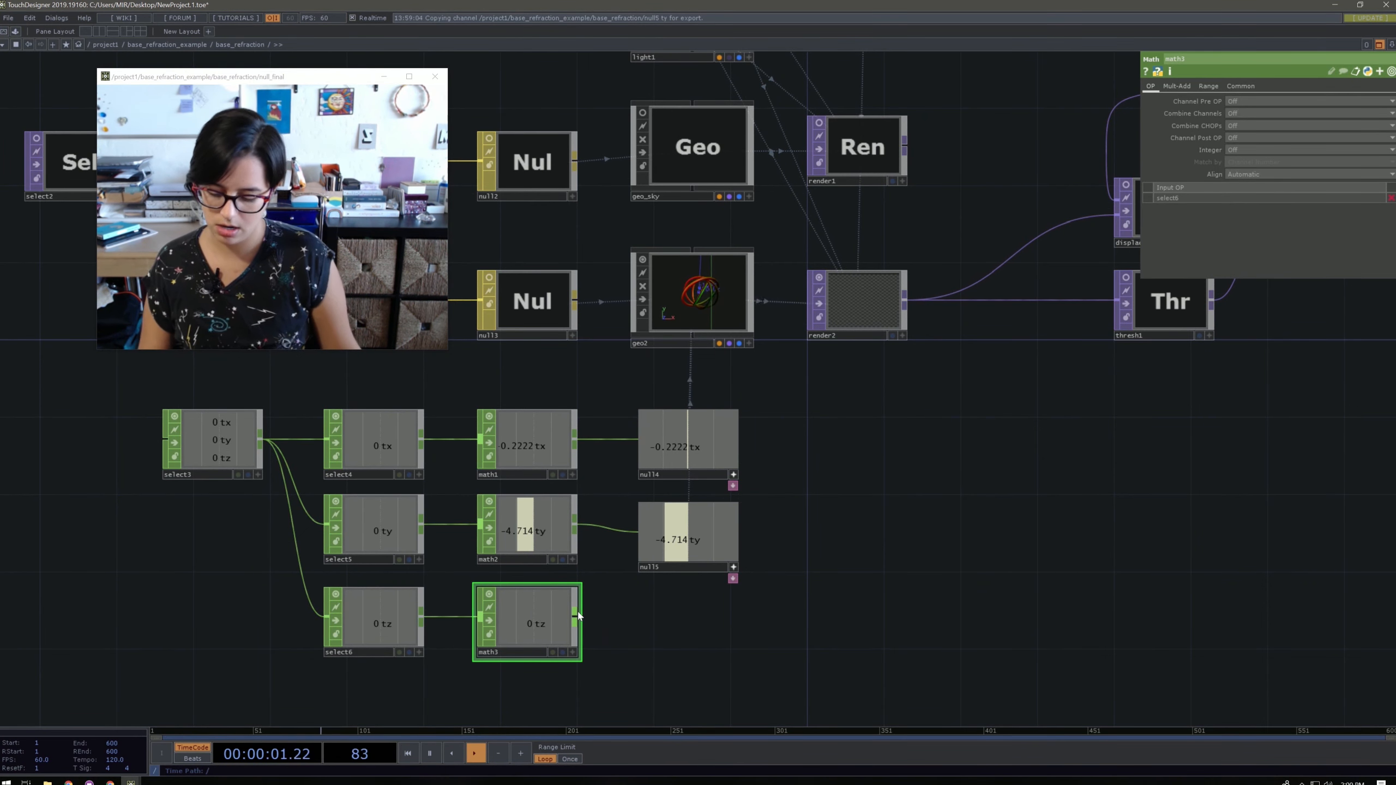
{"action": "key", "text": "u"}
{"action": "scroll", "coordinate": [442, 578], "scroll_direction": "down", "scroll_amount": 4}
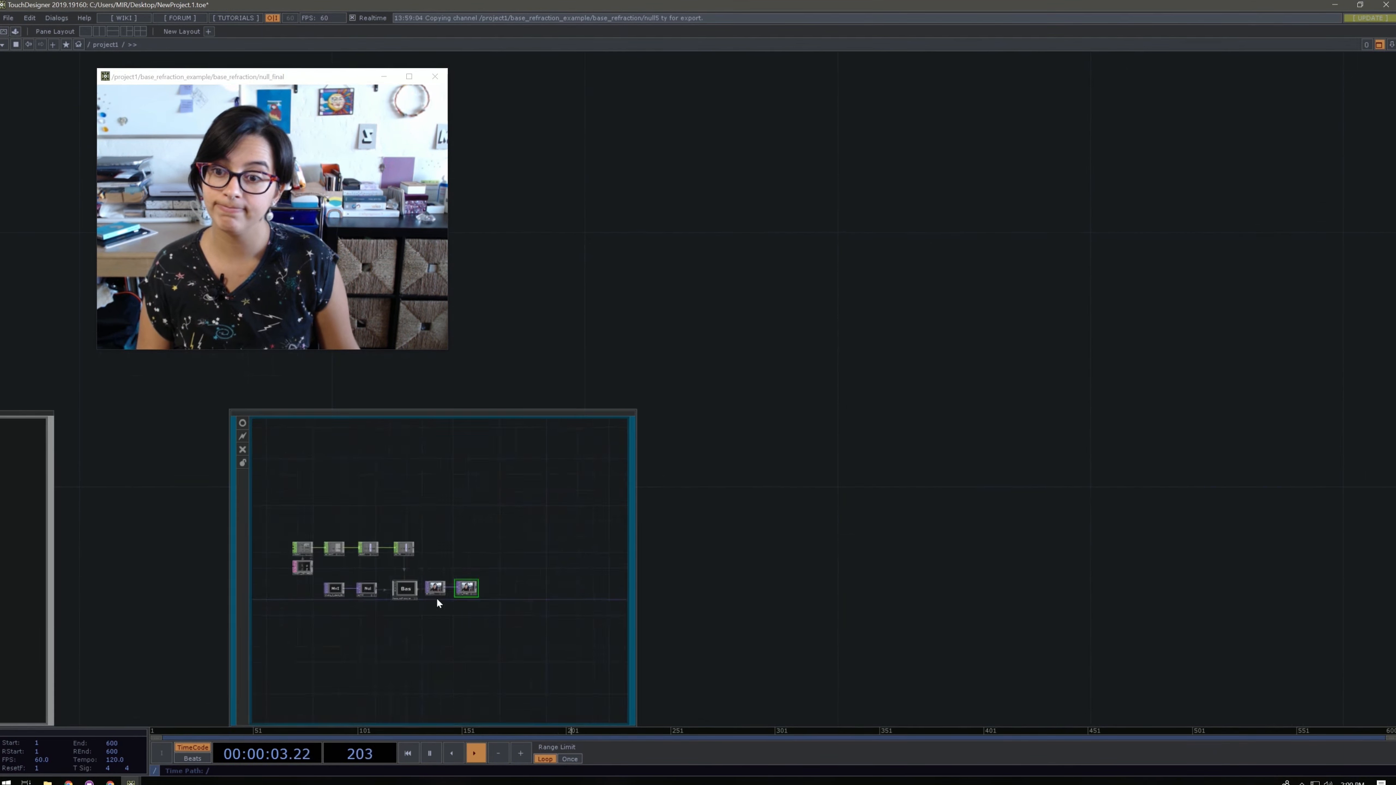
{"action": "scroll", "coordinate": [428, 591], "scroll_direction": "down", "scroll_amount": 2}
{"action": "scroll", "coordinate": [430, 592], "scroll_direction": "up", "scroll_amount": 5}
{"action": "scroll", "coordinate": [715, 539], "scroll_direction": "up", "scroll_amount": 6}
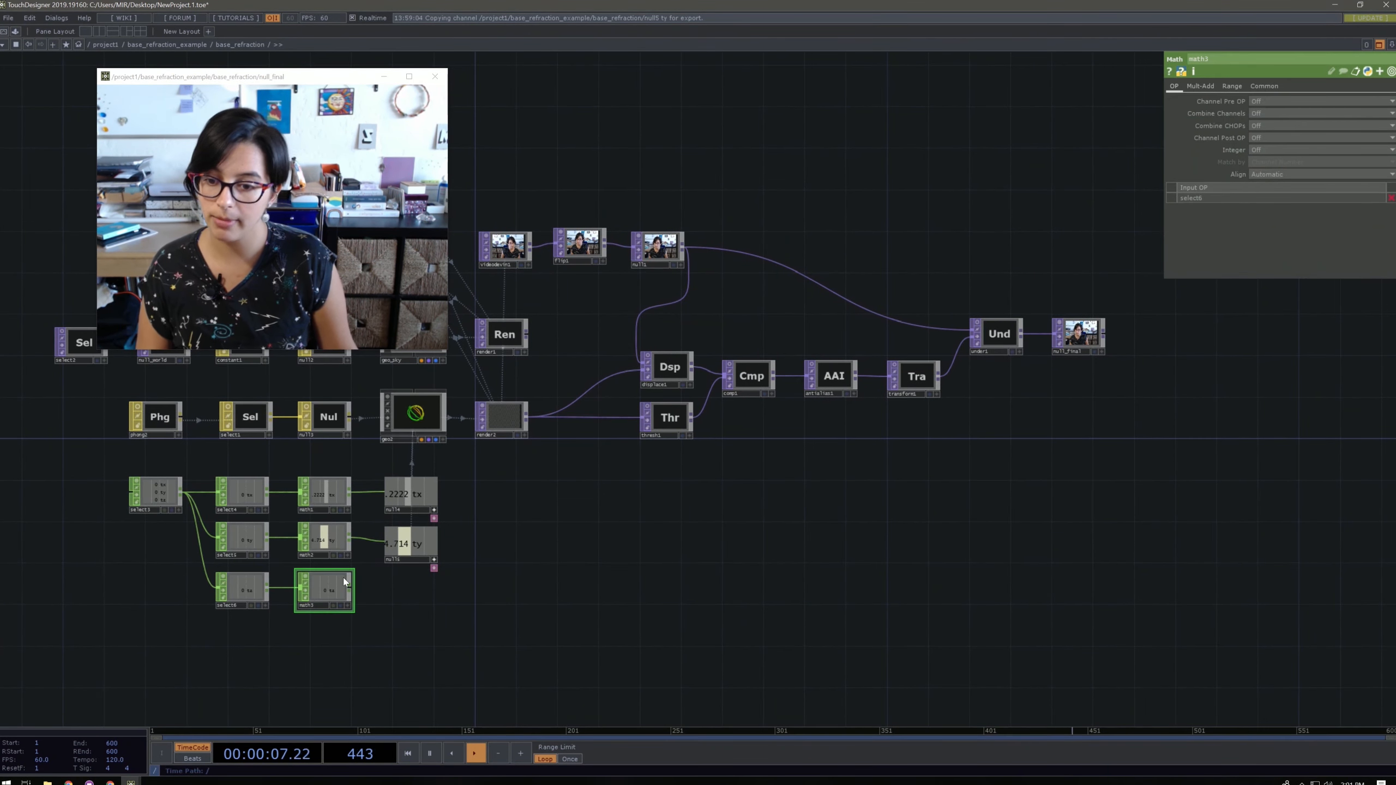
Add a Null CHOP after math3 and place it beneath null5 at the end of the tz row.
{"action": "right_click", "coordinate": [350, 593]}
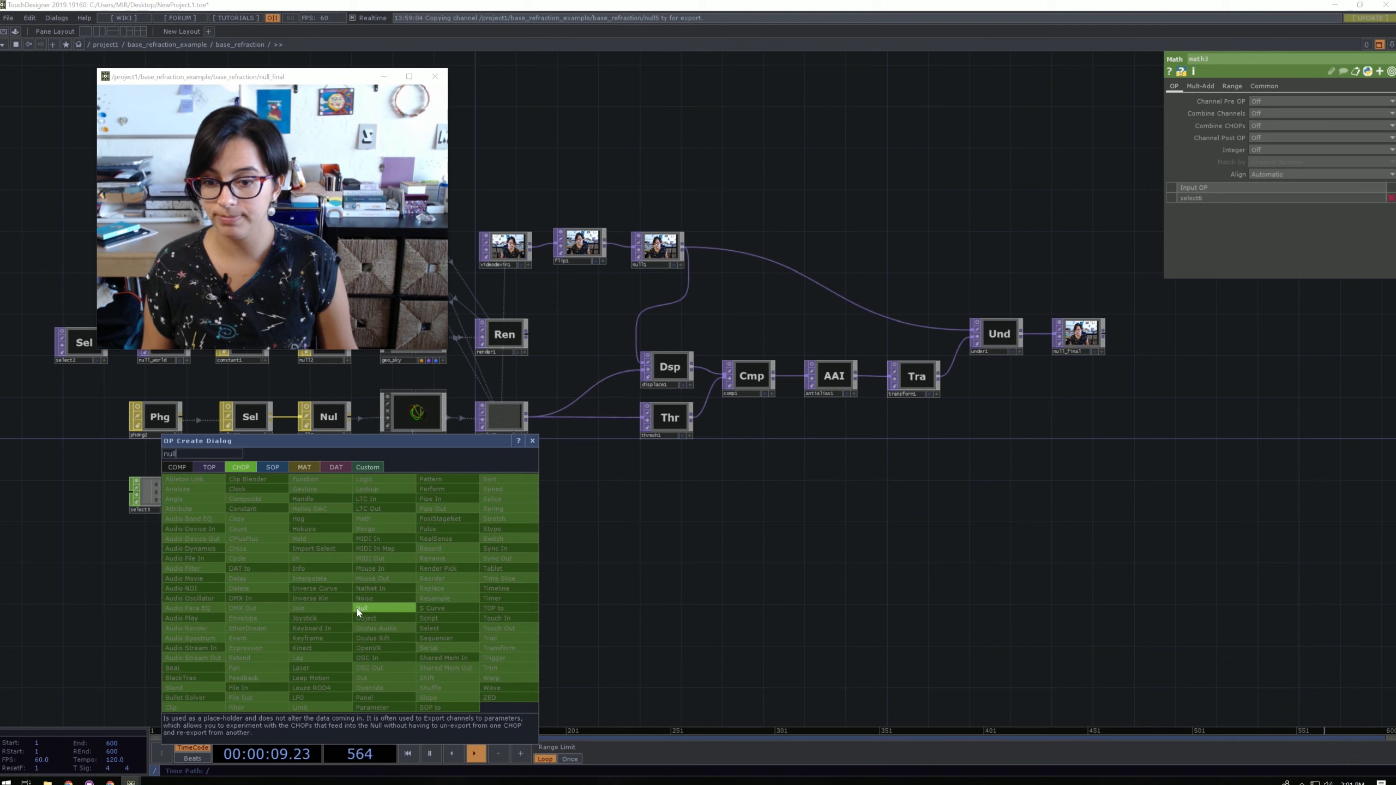
{"action": "left_click", "coordinate": [357, 608]}
{"action": "left_click", "coordinate": [403, 593]}
{"action": "left_click_drag", "start_coordinate": [403, 594], "coordinate": [412, 596]}
{"action": "left_click_drag", "start_coordinate": [389, 649], "coordinate": [567, 605]}
{"action": "scroll", "coordinate": [663, 501], "scroll_direction": "up", "scroll_amount": 3}
{"action": "left_click_drag", "start_coordinate": [616, 471], "coordinate": [788, 461]}
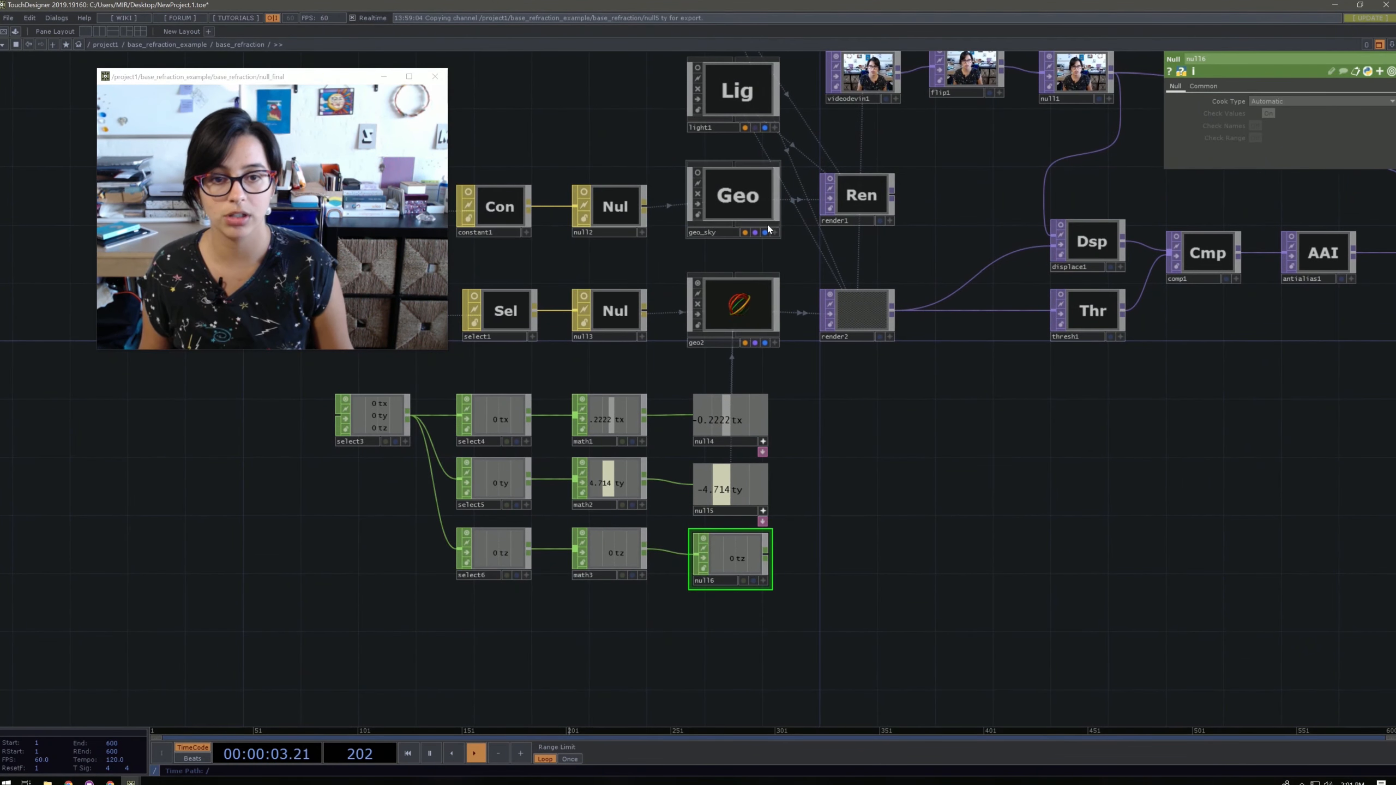
Try a small positive Z translation on geo2.
{"action": "left_click", "coordinate": [730, 300]}
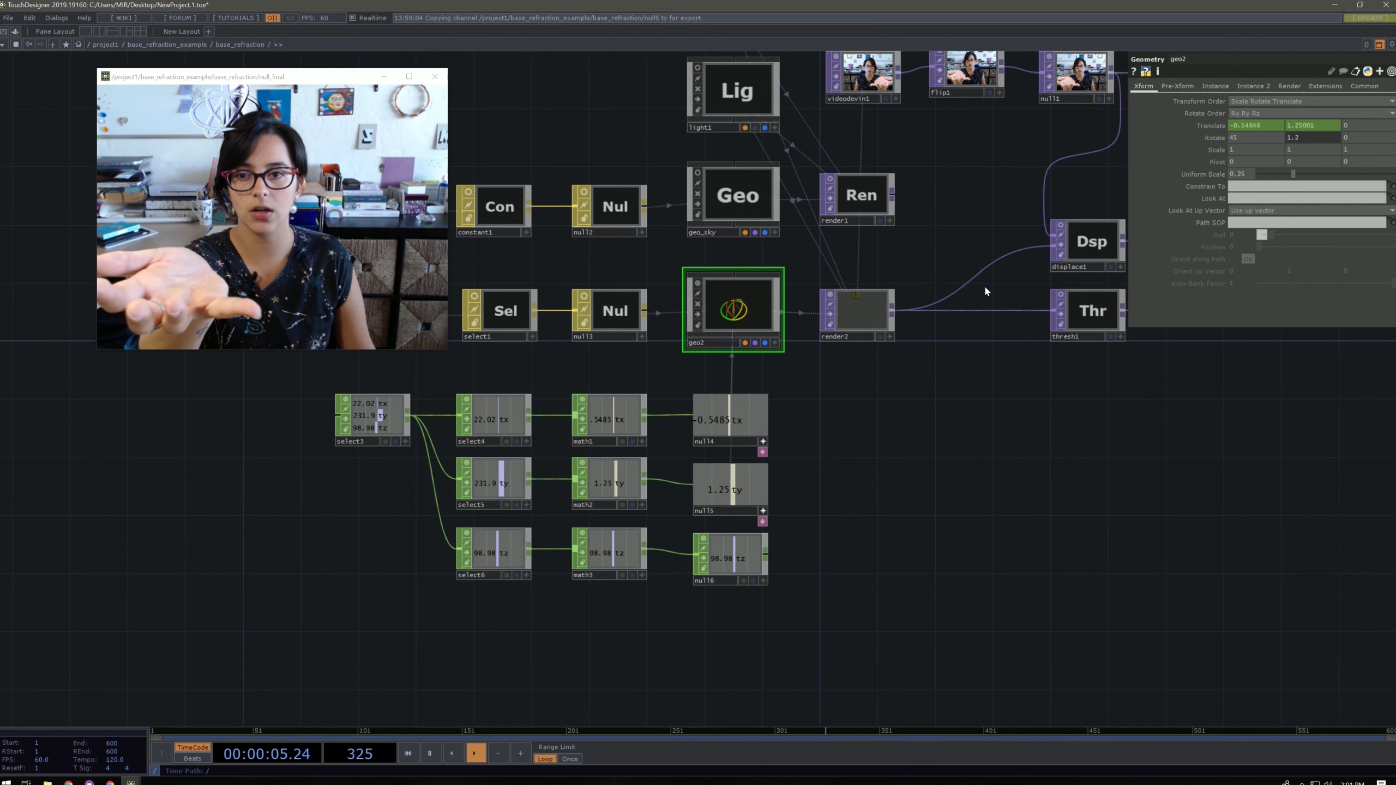
{"action": "middle_click_drag", "start_coordinate": [1376, 130], "coordinate": [1395, 110]}
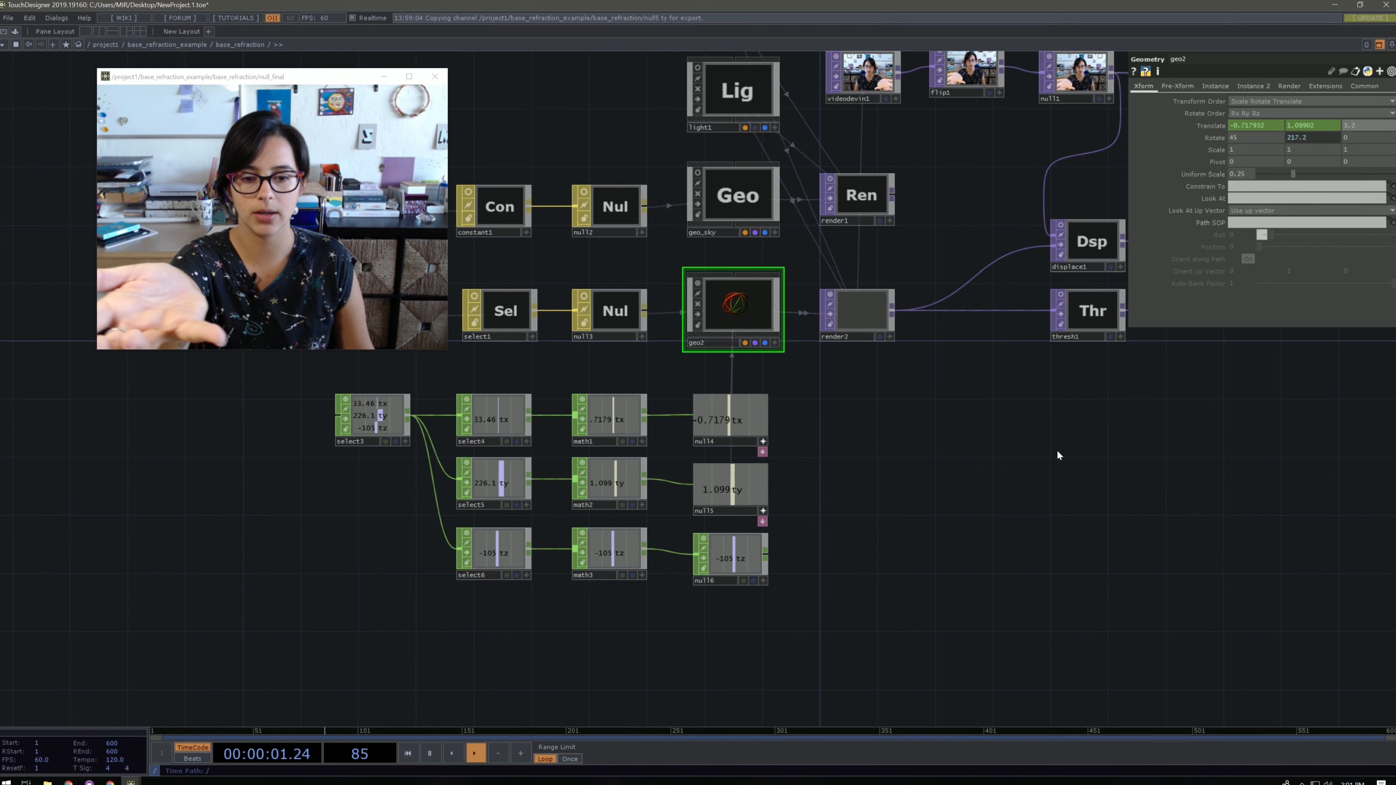
Set the upper To Range value of math2 to 1.5.
{"action": "left_click", "coordinate": [620, 481]}
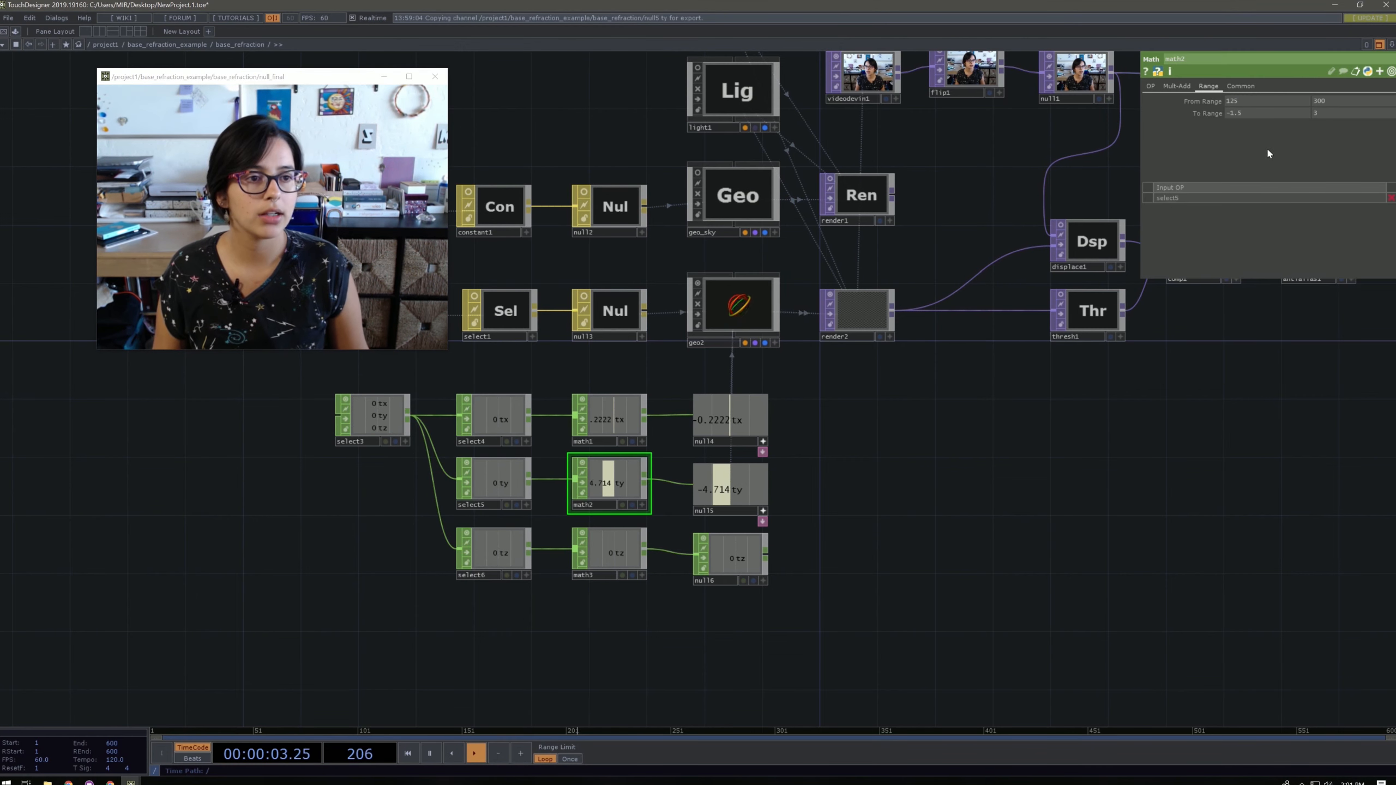
{"action": "type", "text": "1."}
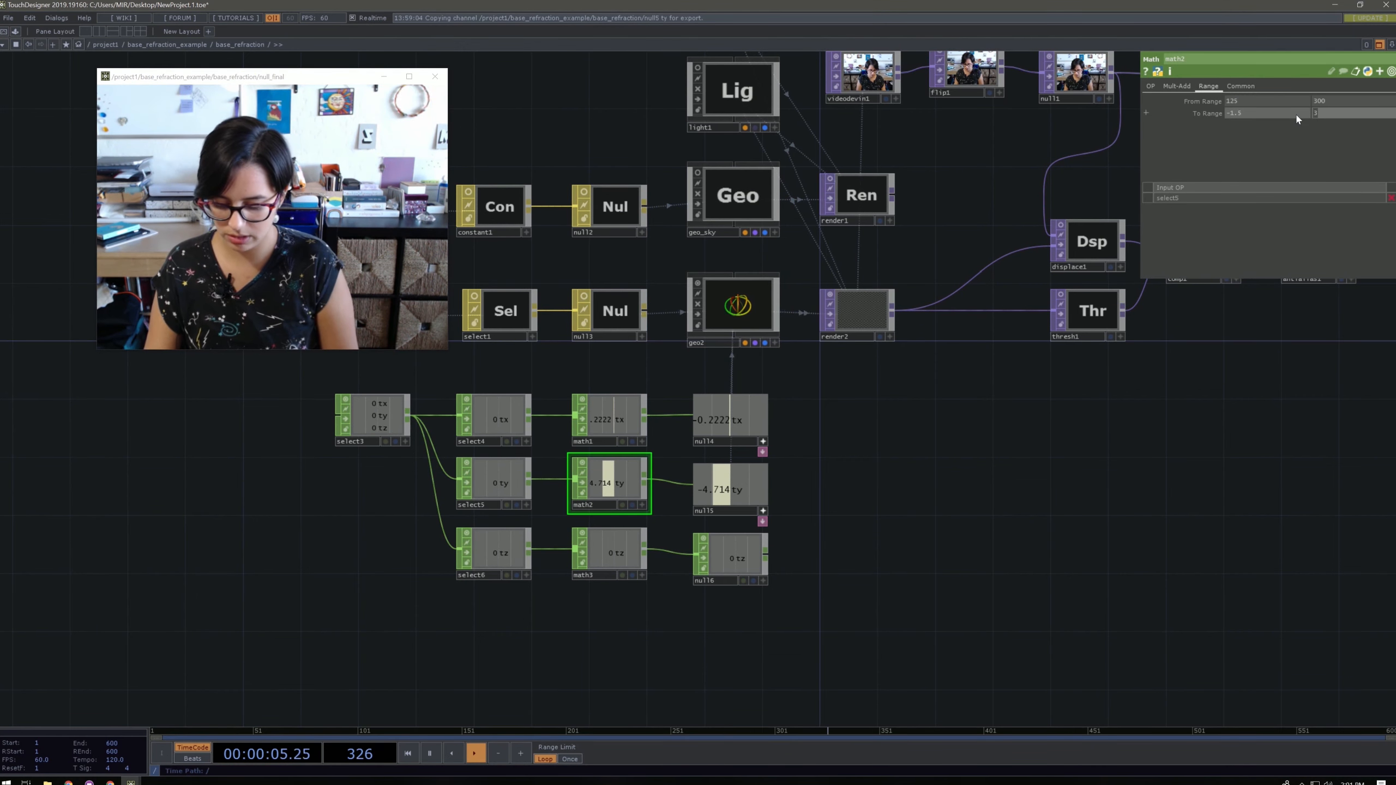
{"action": "type", "text": "5"}
{"action": "key", "text": "Return"}
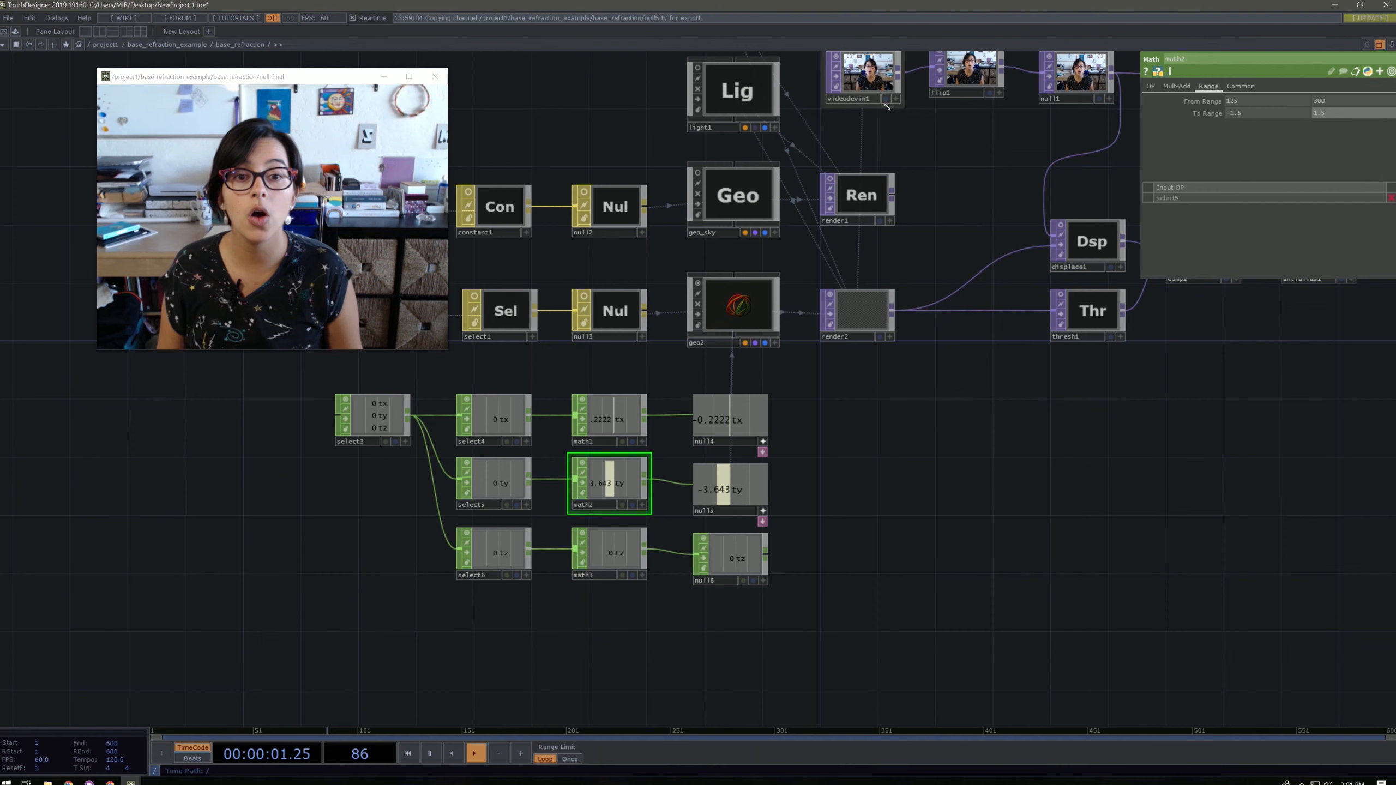
Align math3 level with null6 and show its range settings.
{"action": "left_click", "coordinate": [744, 312]}
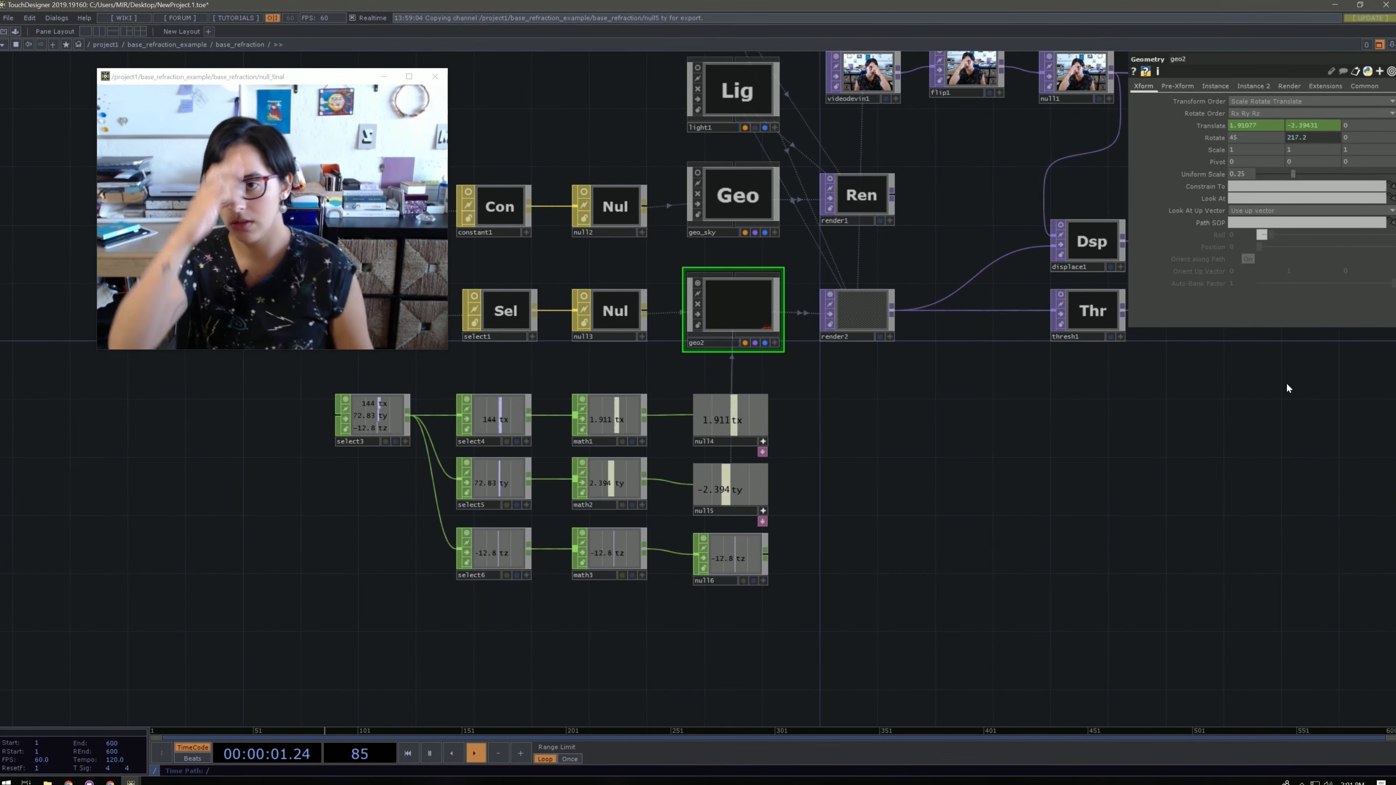
{"action": "left_click", "coordinate": [631, 465]}
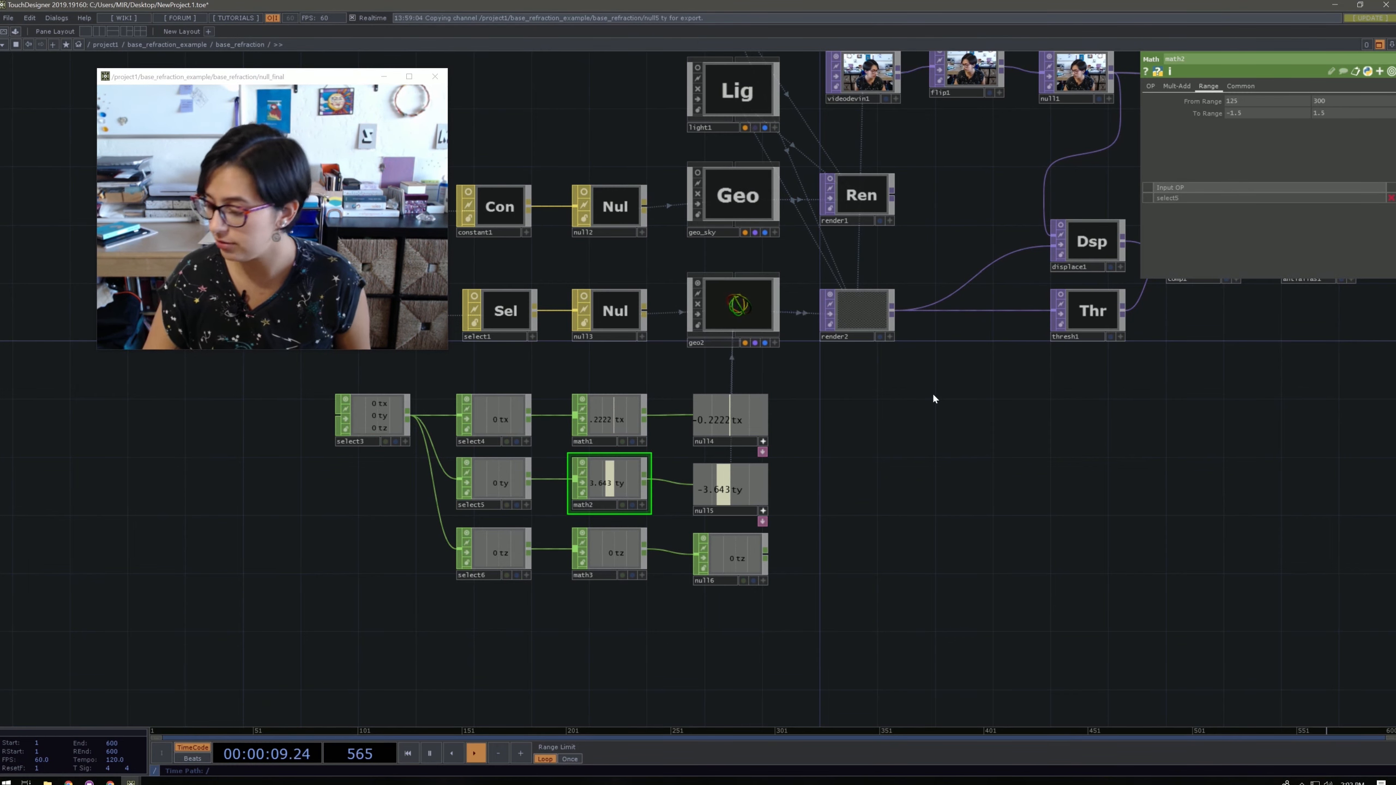
{"action": "left_click", "coordinate": [624, 564]}
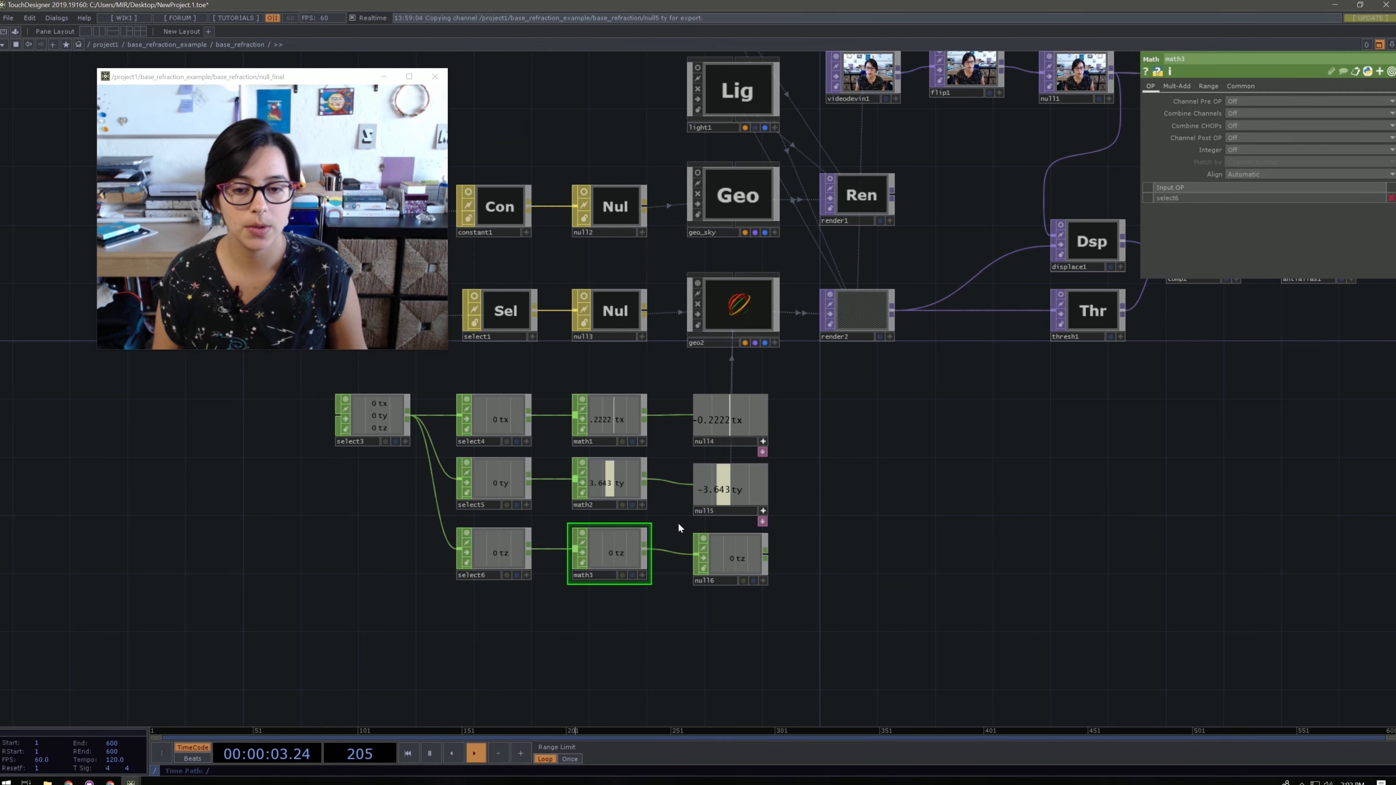
{"action": "left_click_drag", "start_coordinate": [610, 541], "coordinate": [613, 552]}
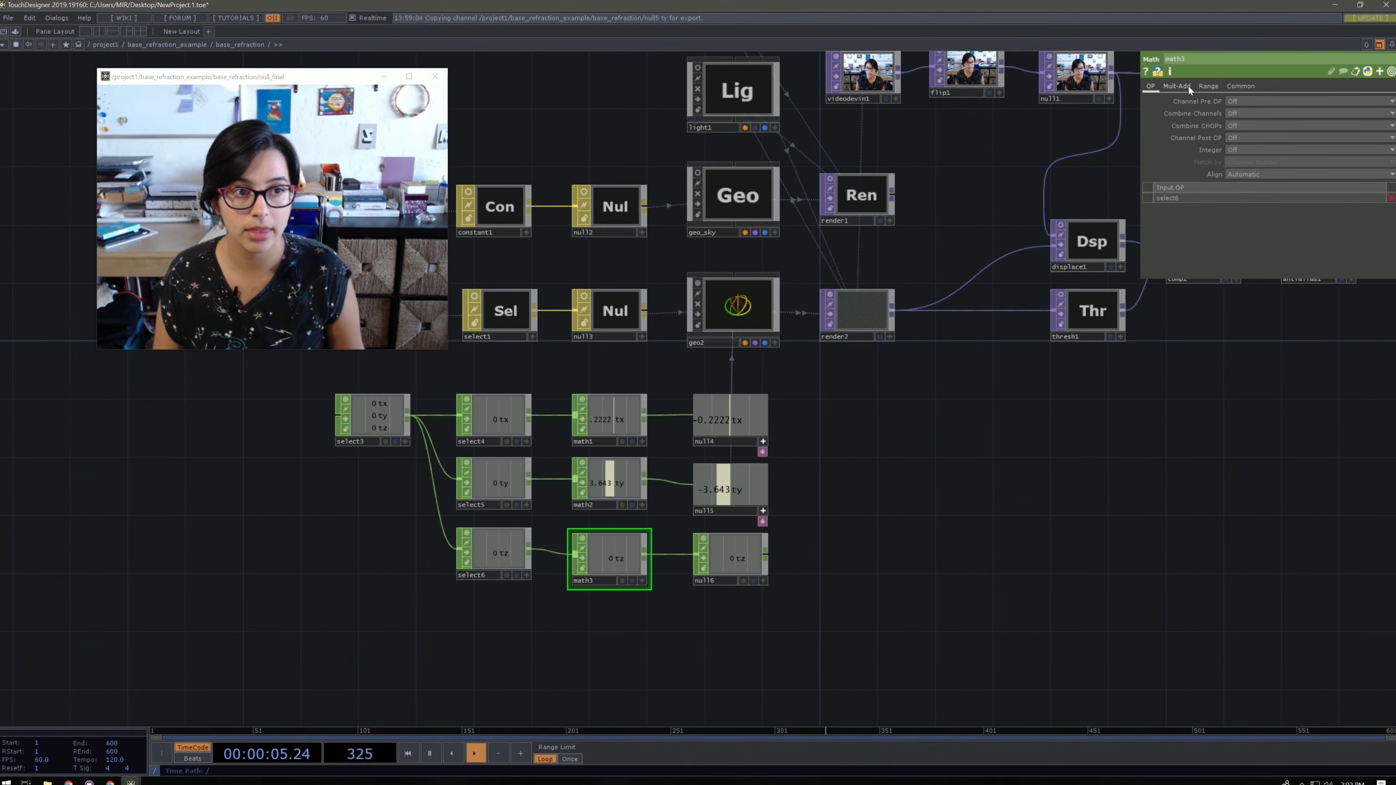
{"action": "left_click", "coordinate": [1209, 86]}
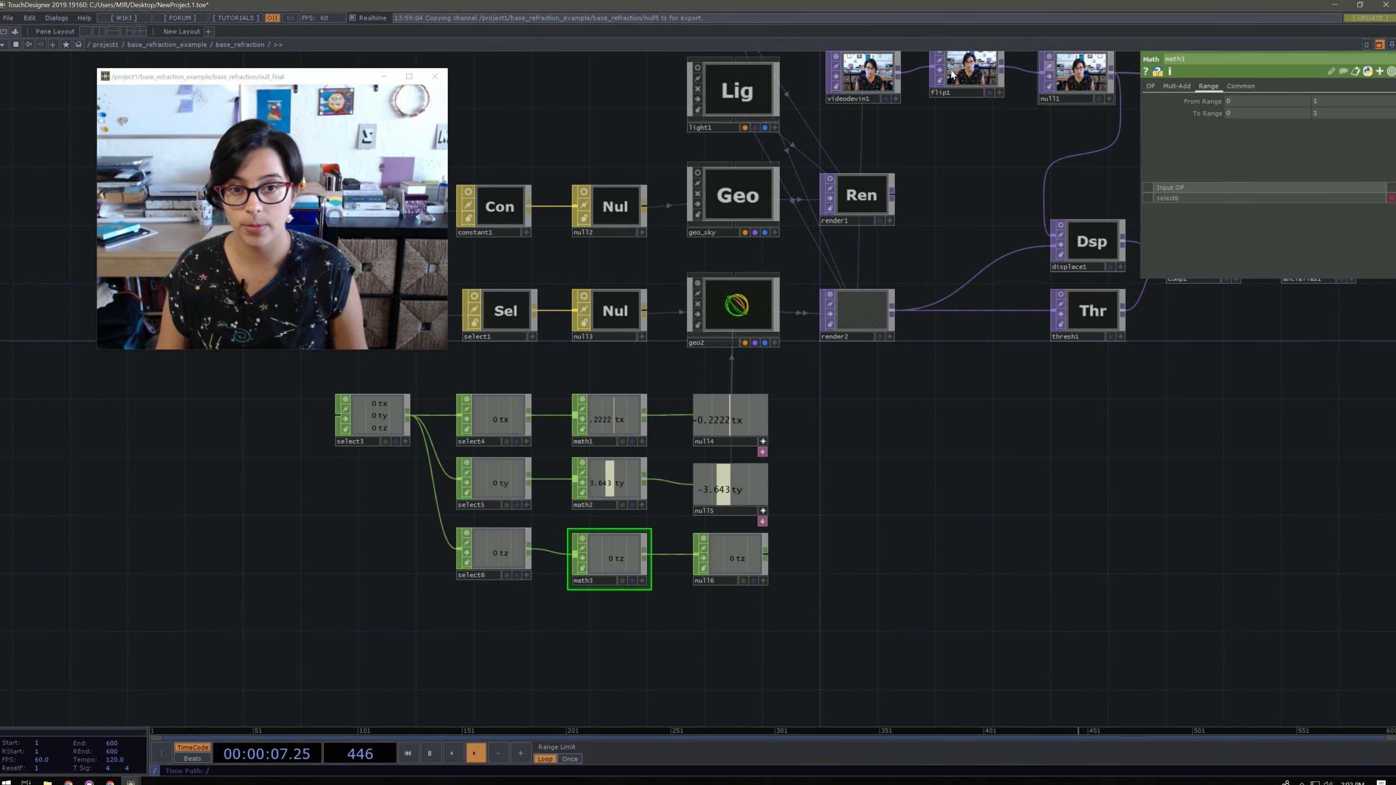
Try negative Z translations on geo2, ending at -3.44, to judge its depth in the webcam view.
{"action": "left_click", "coordinate": [767, 289]}
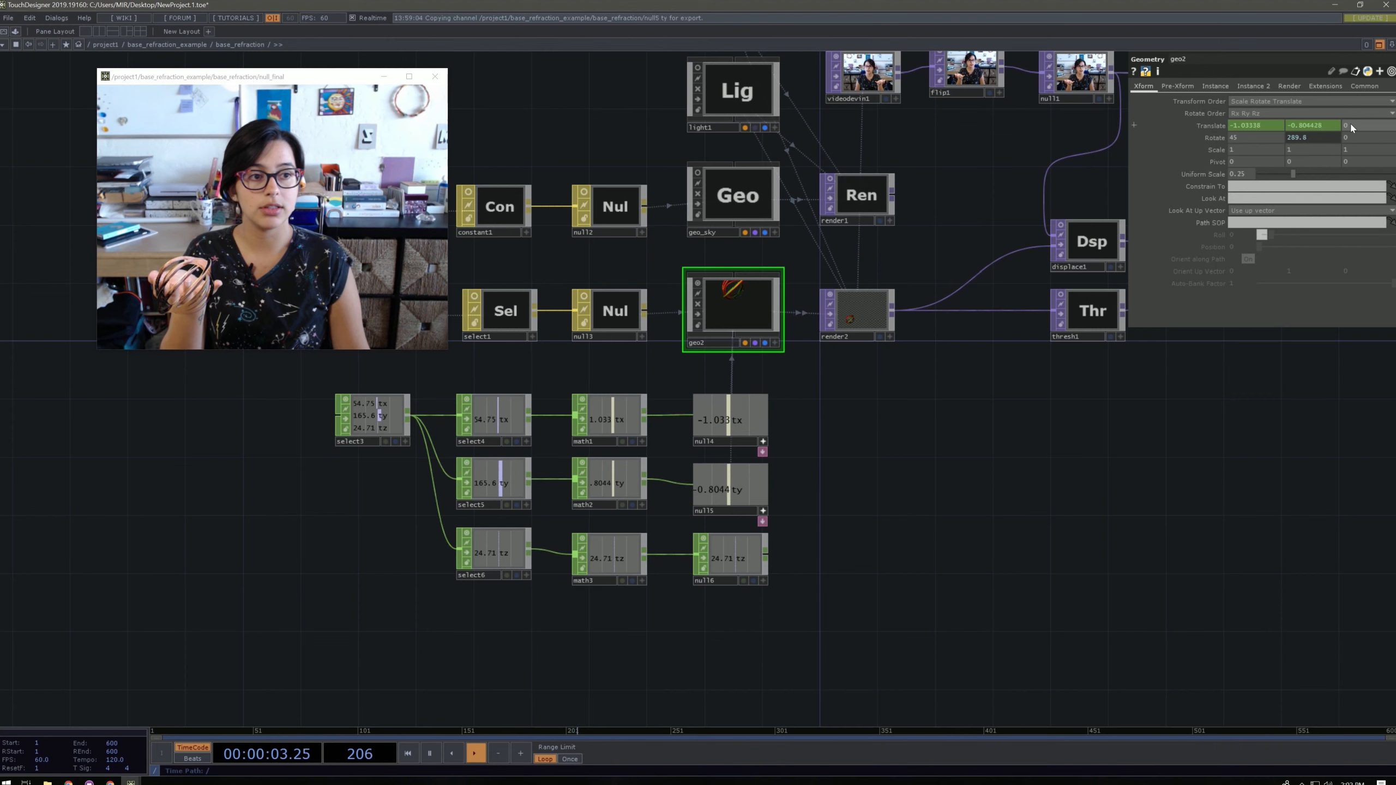
{"action": "middle_click_drag", "start_coordinate": [1353, 130], "coordinate": [1357, 106]}
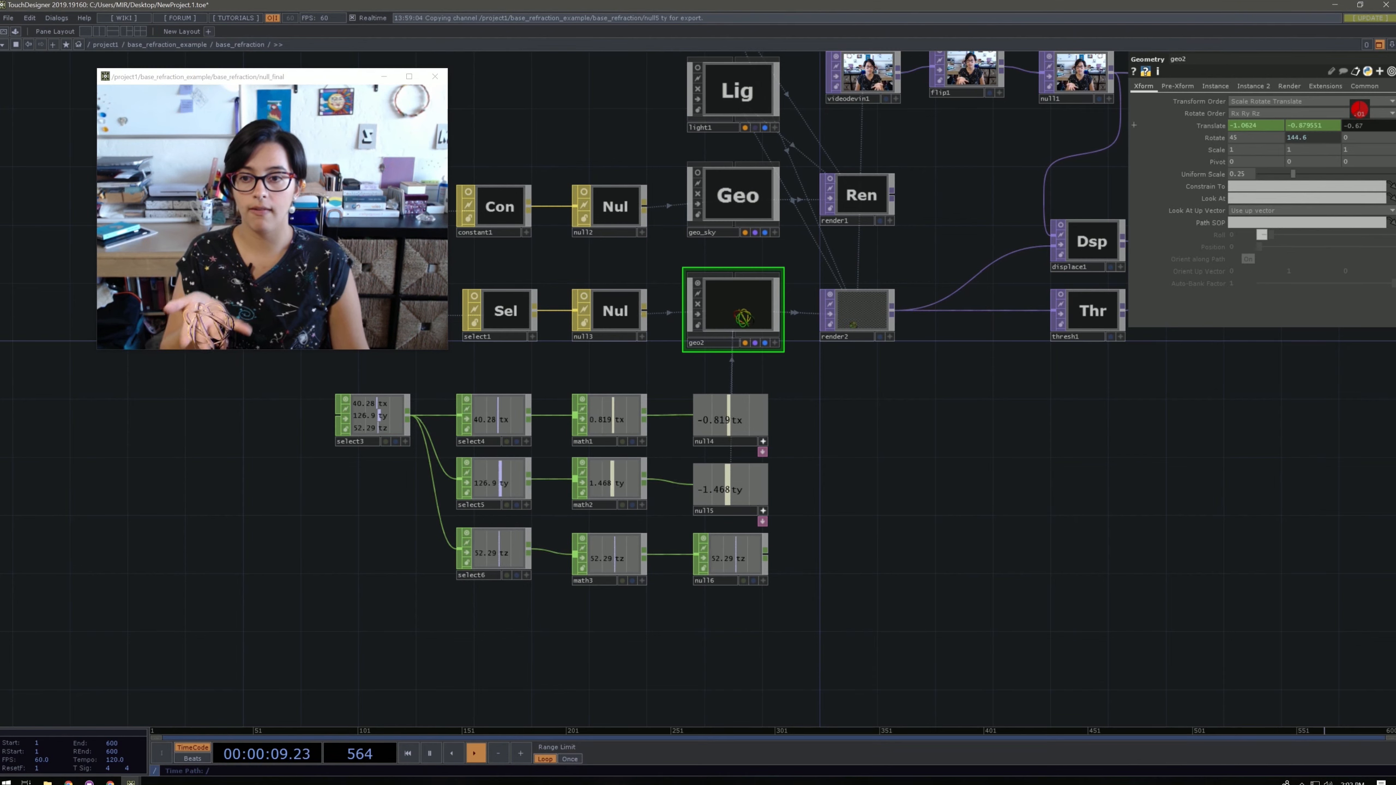
{"action": "mouse_move", "coordinate": [1359, 110]}
{"action": "middle_mouse_down"}
{"action": "mouse_move", "coordinate": [1371, 139]}
{"action": "mouse_move", "coordinate": [1368, 109]}
{"action": "middle_mouse_up"}
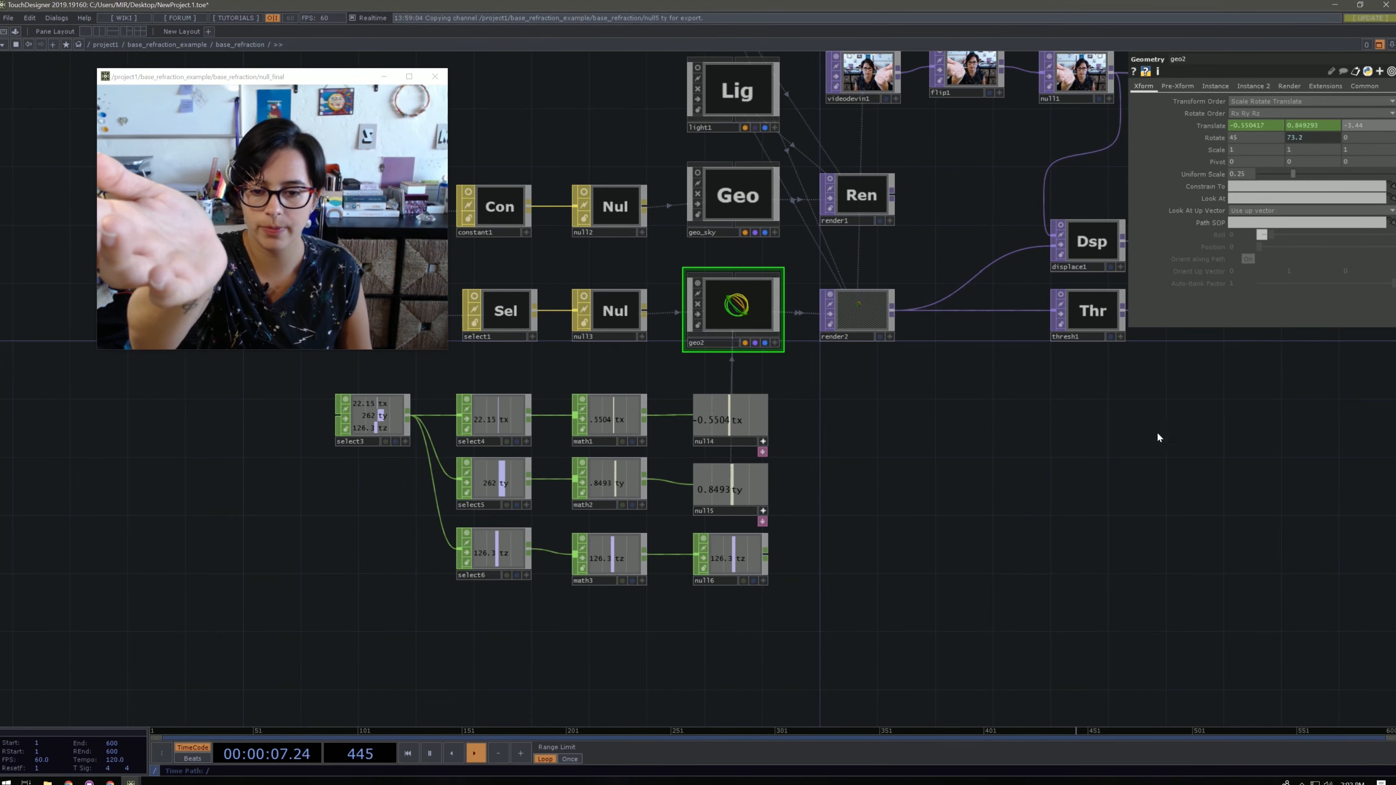
Set the From Range of math3 to 100 and -120.
{"action": "scroll", "coordinate": [1154, 435], "scroll_direction": "up", "scroll_amount": 2}
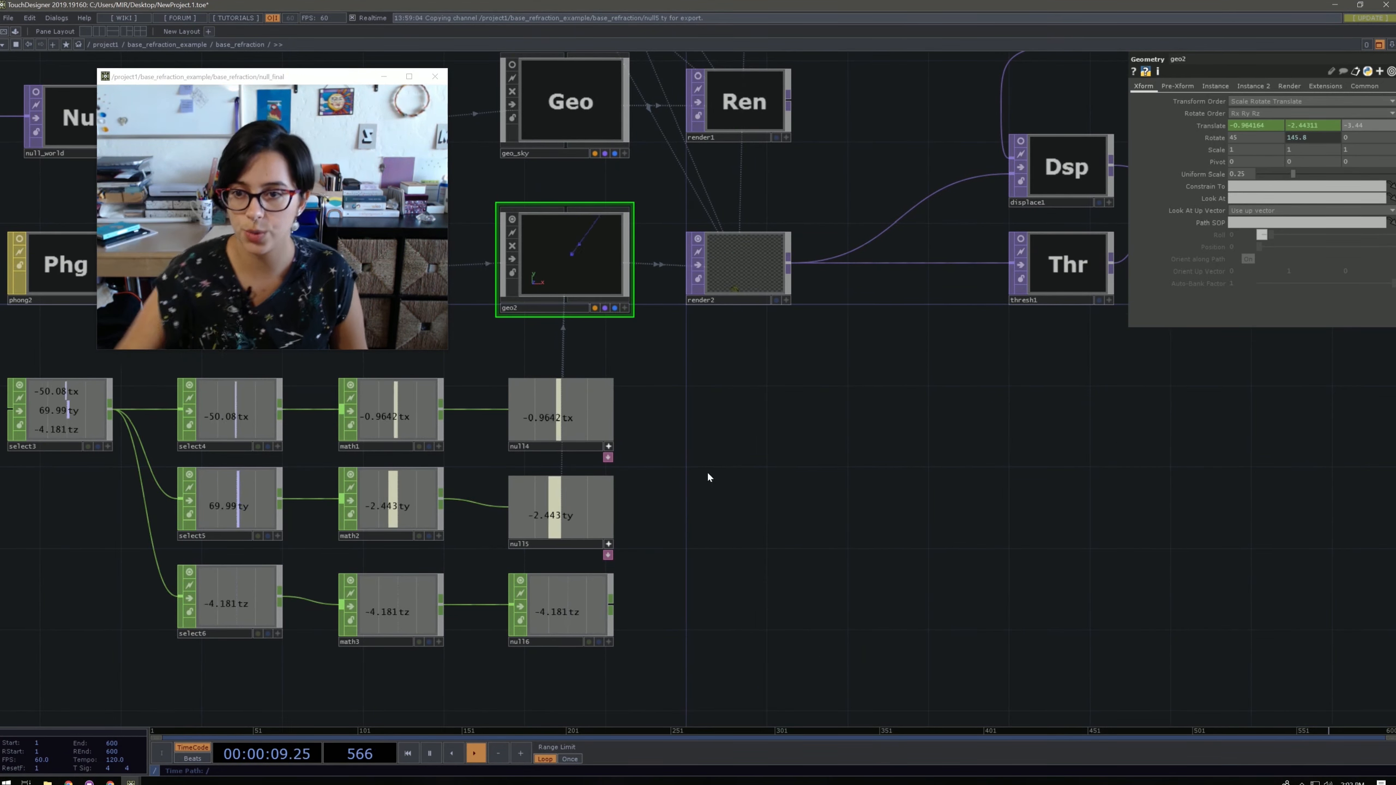
{"action": "left_click", "coordinate": [399, 625]}
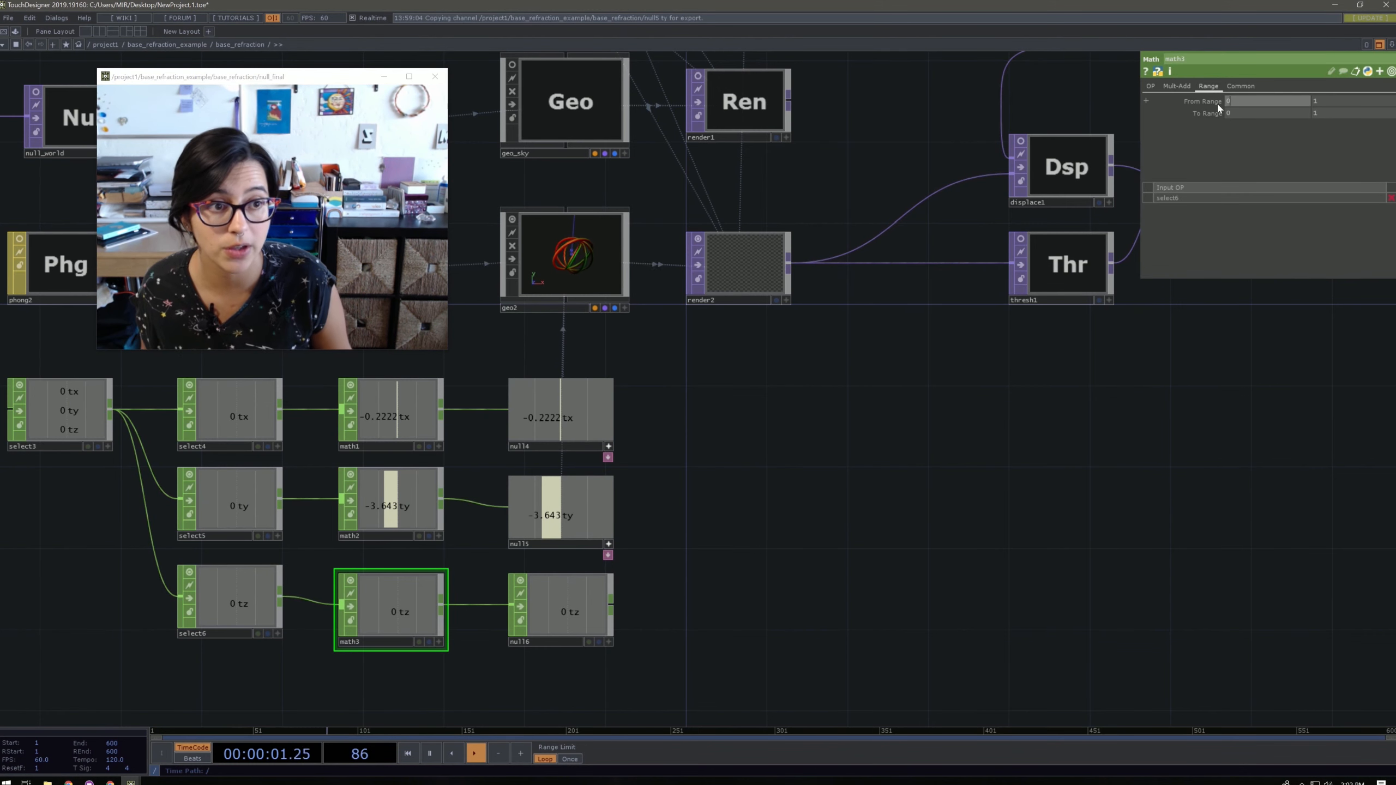
{"action": "key", "text": "Tab"}
{"action": "type", "text": "-120"}
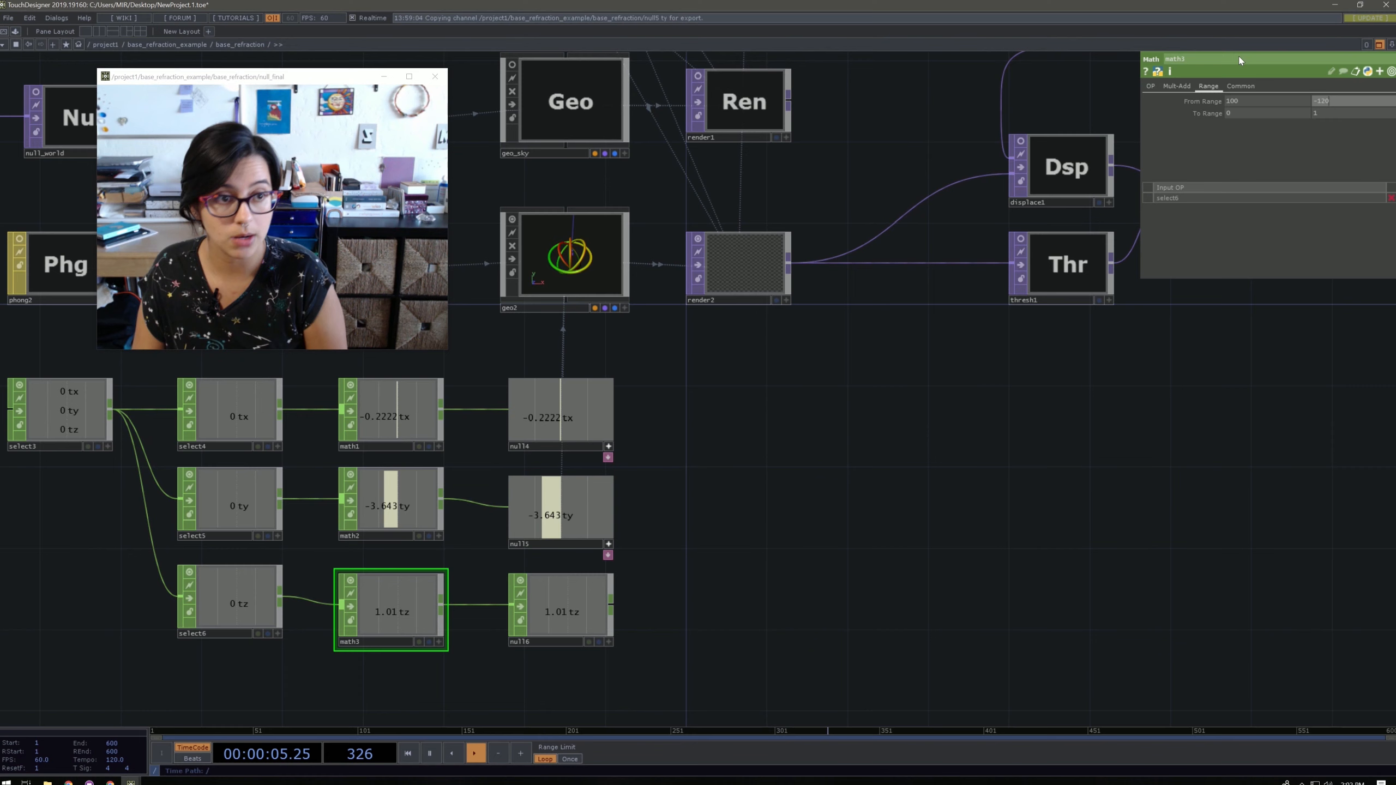
Try further Z translations on geo2 to find its farthest and nearest usable depths.
{"action": "scroll", "coordinate": [990, 243], "scroll_direction": "down", "scroll_amount": 3}
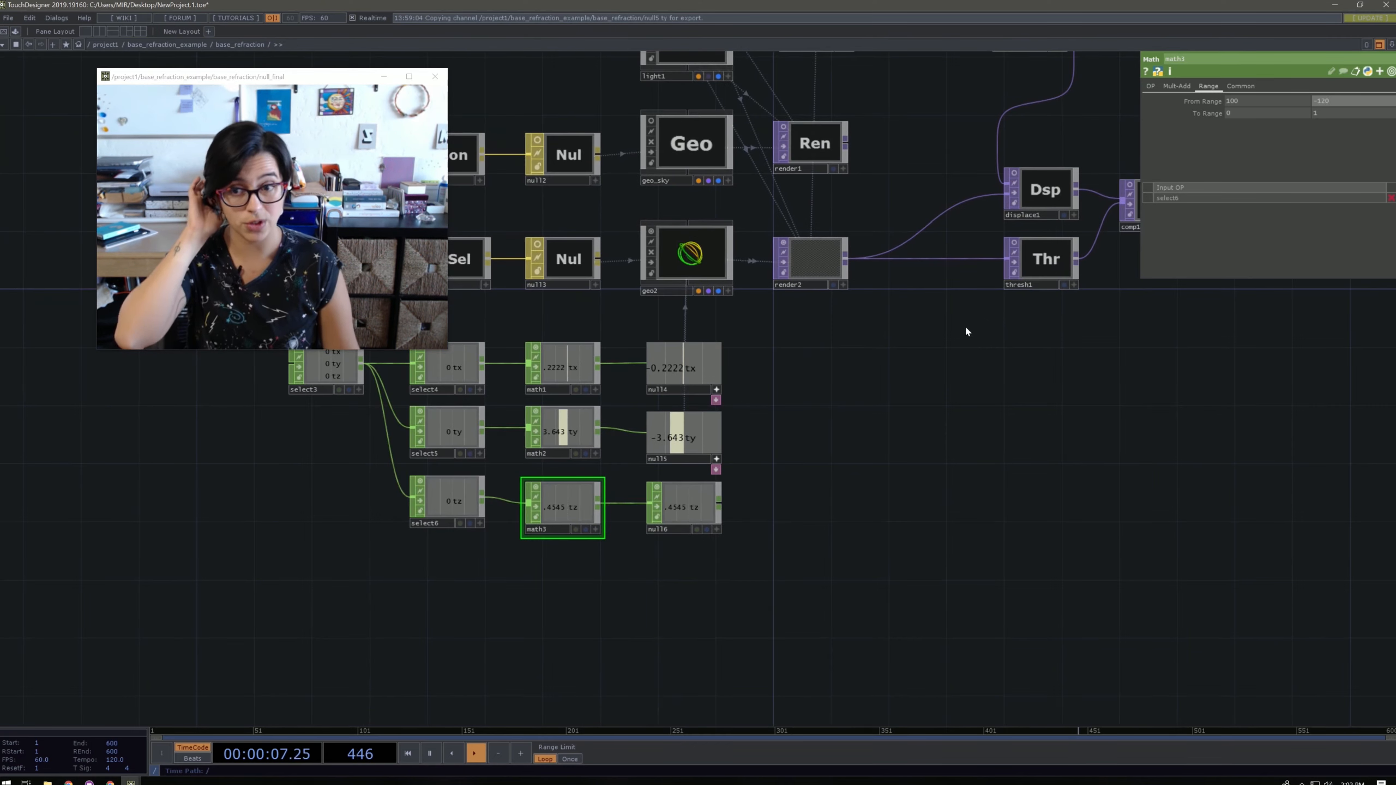
{"action": "left_click", "coordinate": [684, 261]}
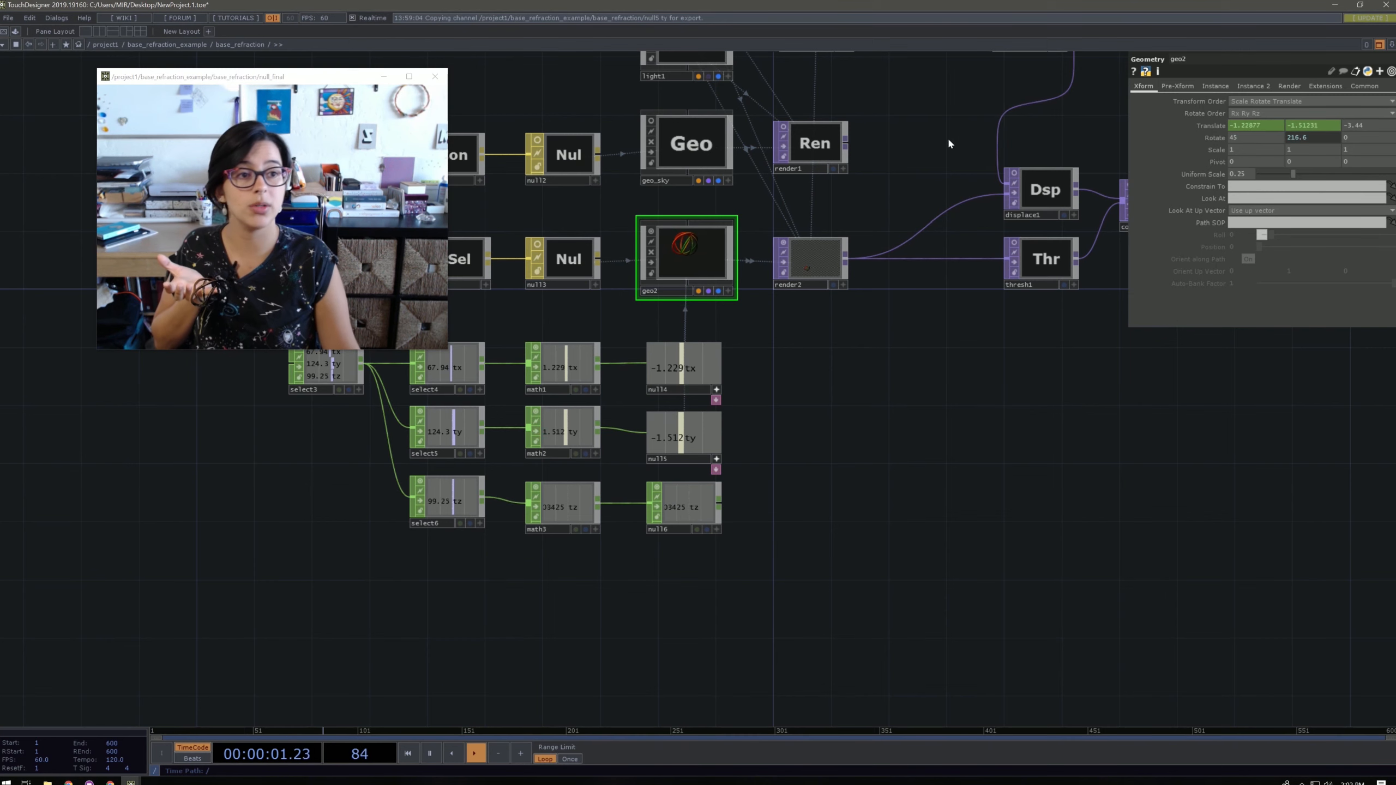
{"action": "middle_click_drag", "start_coordinate": [1352, 125], "coordinate": [1351, 113]}
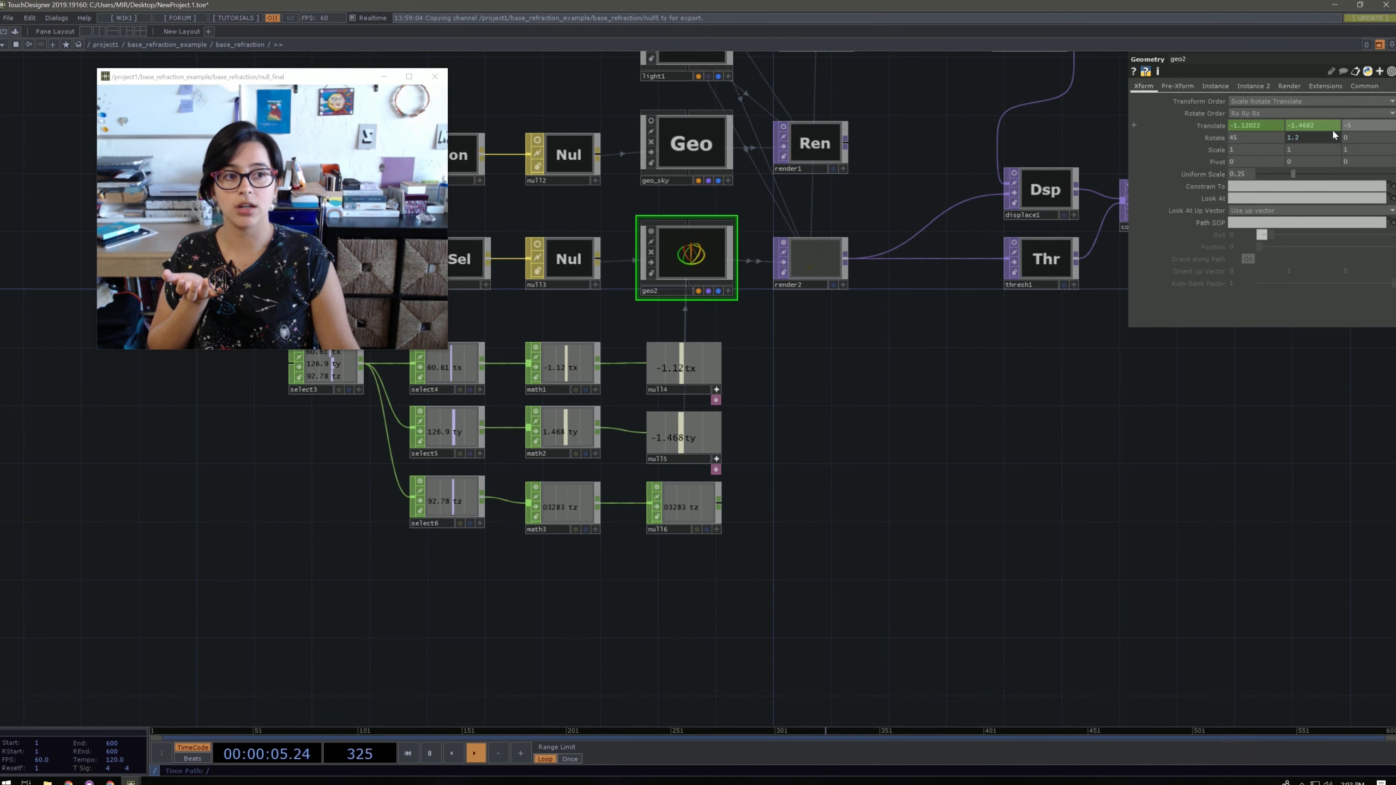
{"action": "middle_click_drag", "start_coordinate": [1350, 123], "coordinate": [1388, 109]}
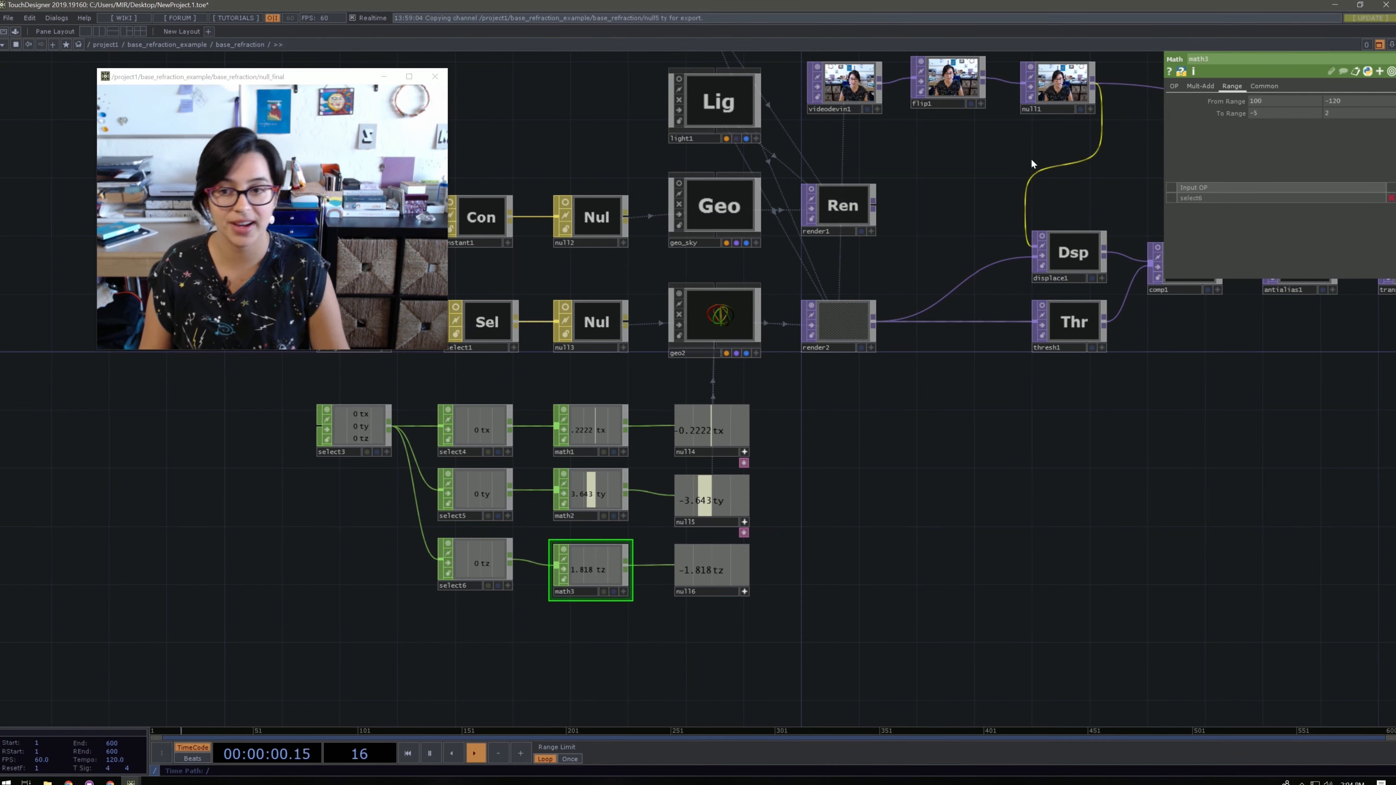
Export null6's tz channel to geo2's Z translation.
{"action": "left_click", "coordinate": [725, 201]}
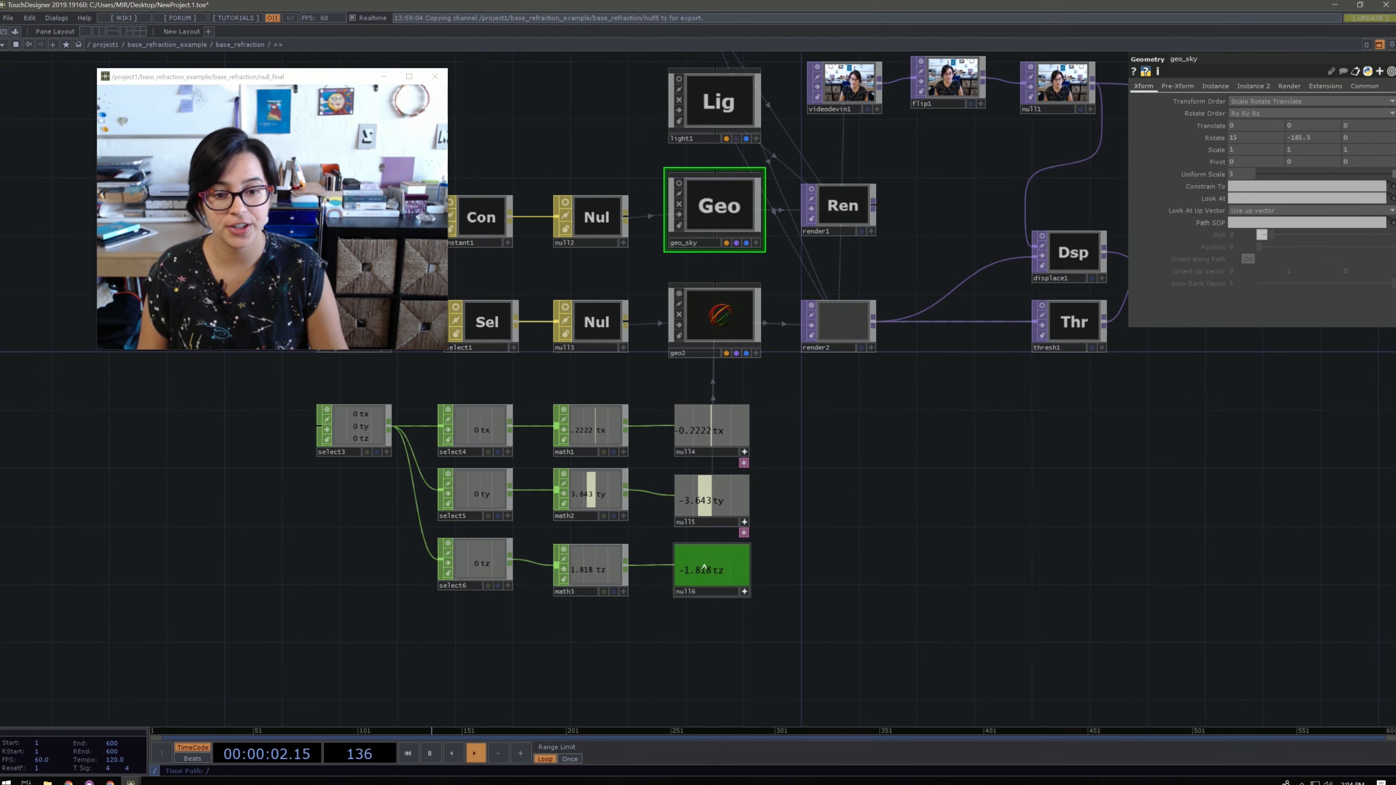
{"action": "left_click", "coordinate": [714, 316]}
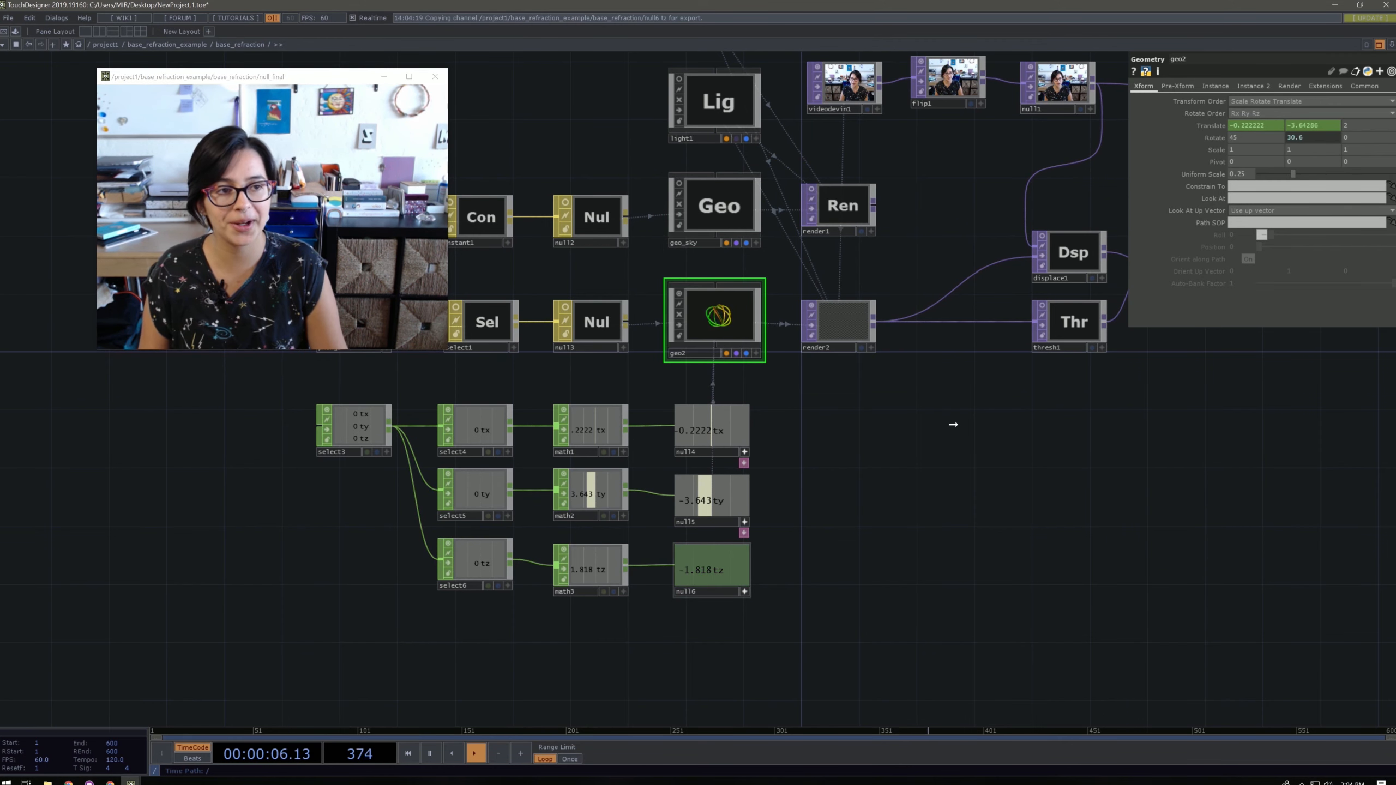
{"action": "left_click_drag", "start_coordinate": [1301, 137], "coordinate": [1368, 125]}
{"action": "left_click", "coordinate": [1352, 109]}
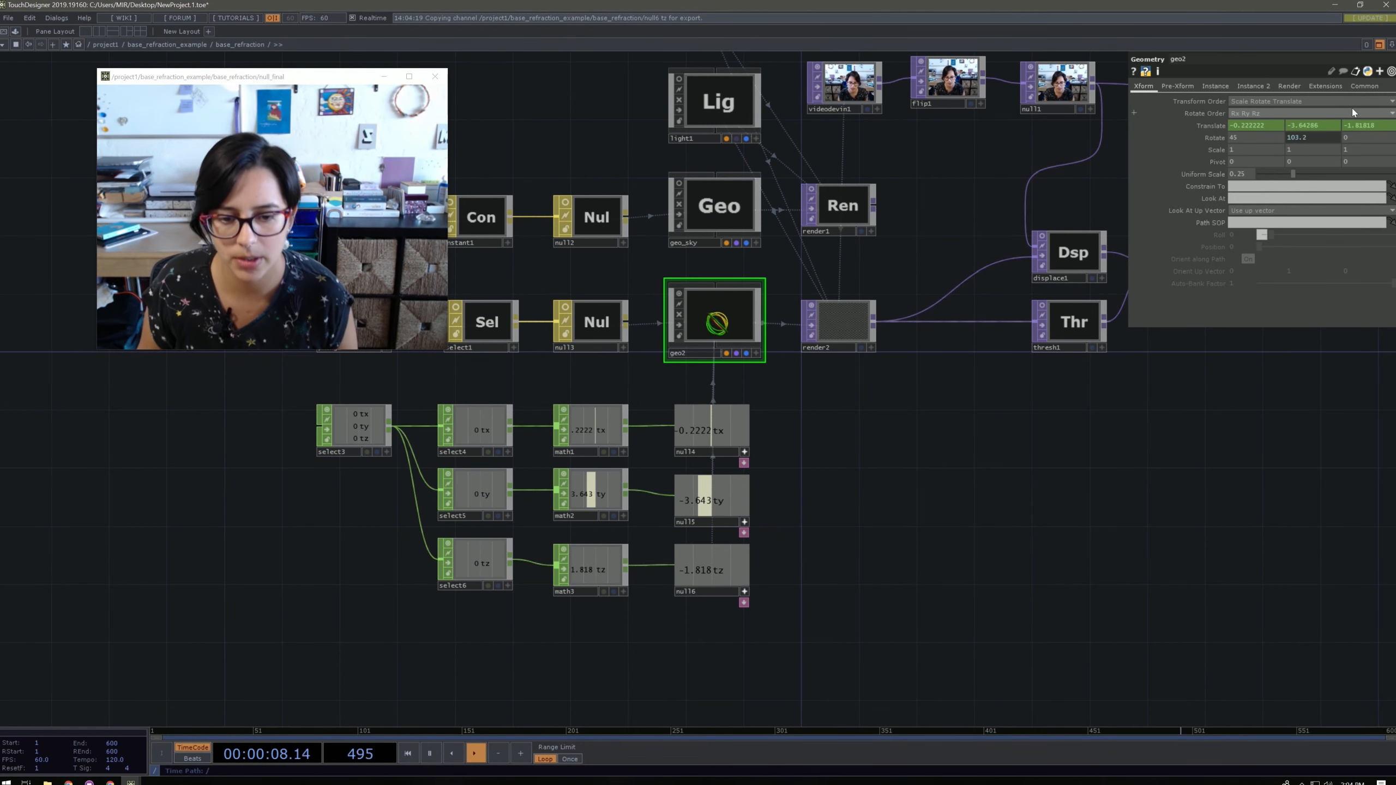
Adjust the To Range of math3 to -3 and 3.6.
{"action": "left_click", "coordinate": [609, 570]}
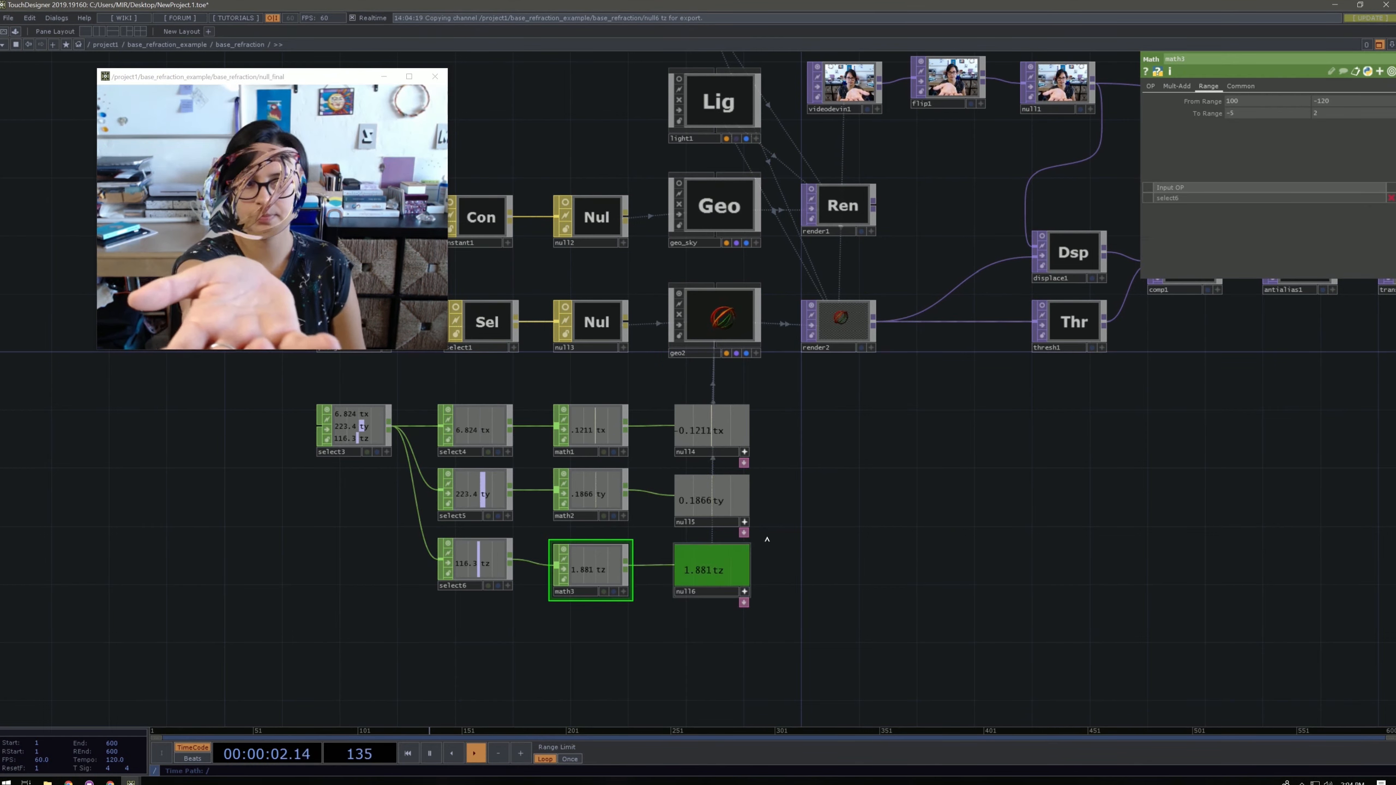
{"action": "mouse_move", "coordinate": [1343, 114]}
{"action": "middle_mouse_down"}
{"action": "mouse_move", "coordinate": [1324, 114]}
{"action": "mouse_move", "coordinate": [1340, 121]}
{"action": "middle_mouse_up"}
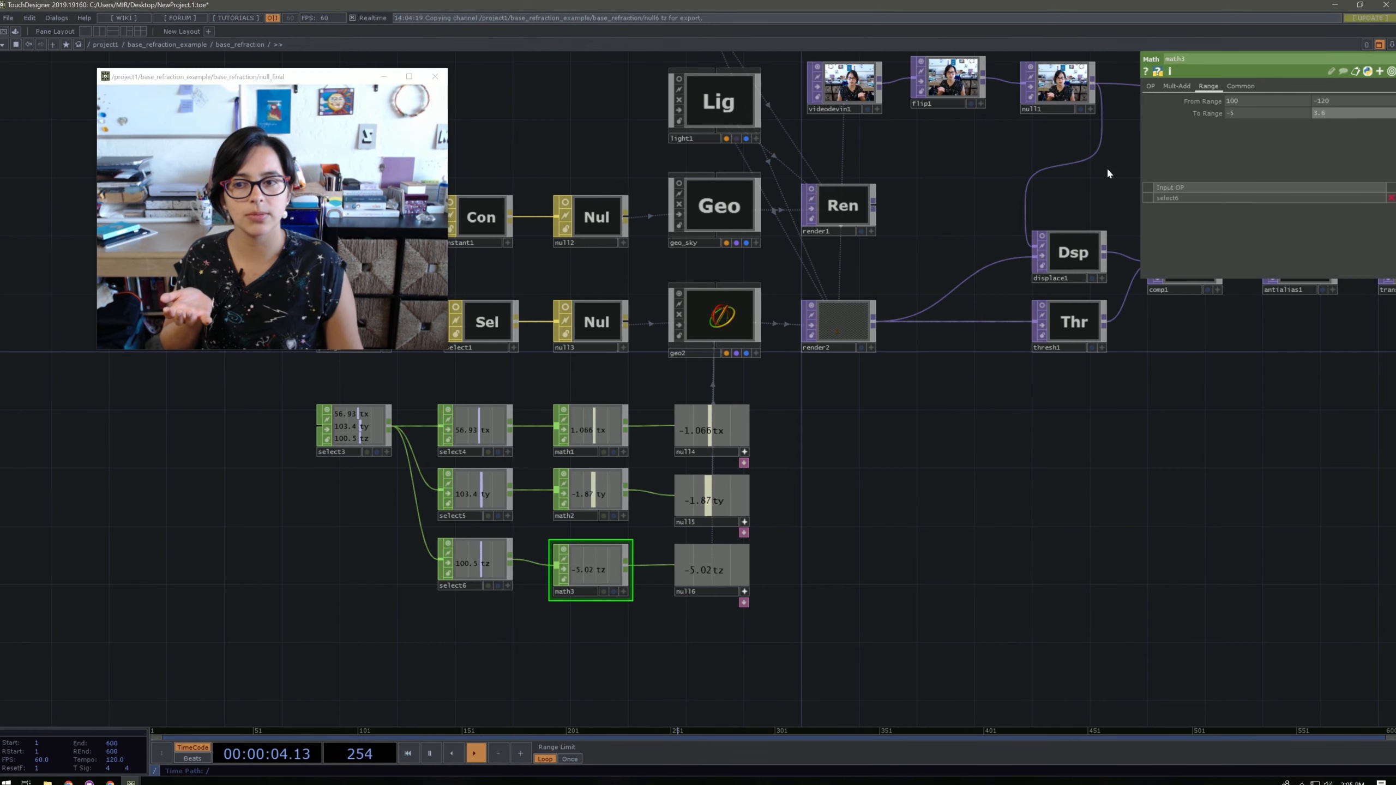
{"action": "left_click_drag", "start_coordinate": [1248, 113], "coordinate": [1245, 90]}
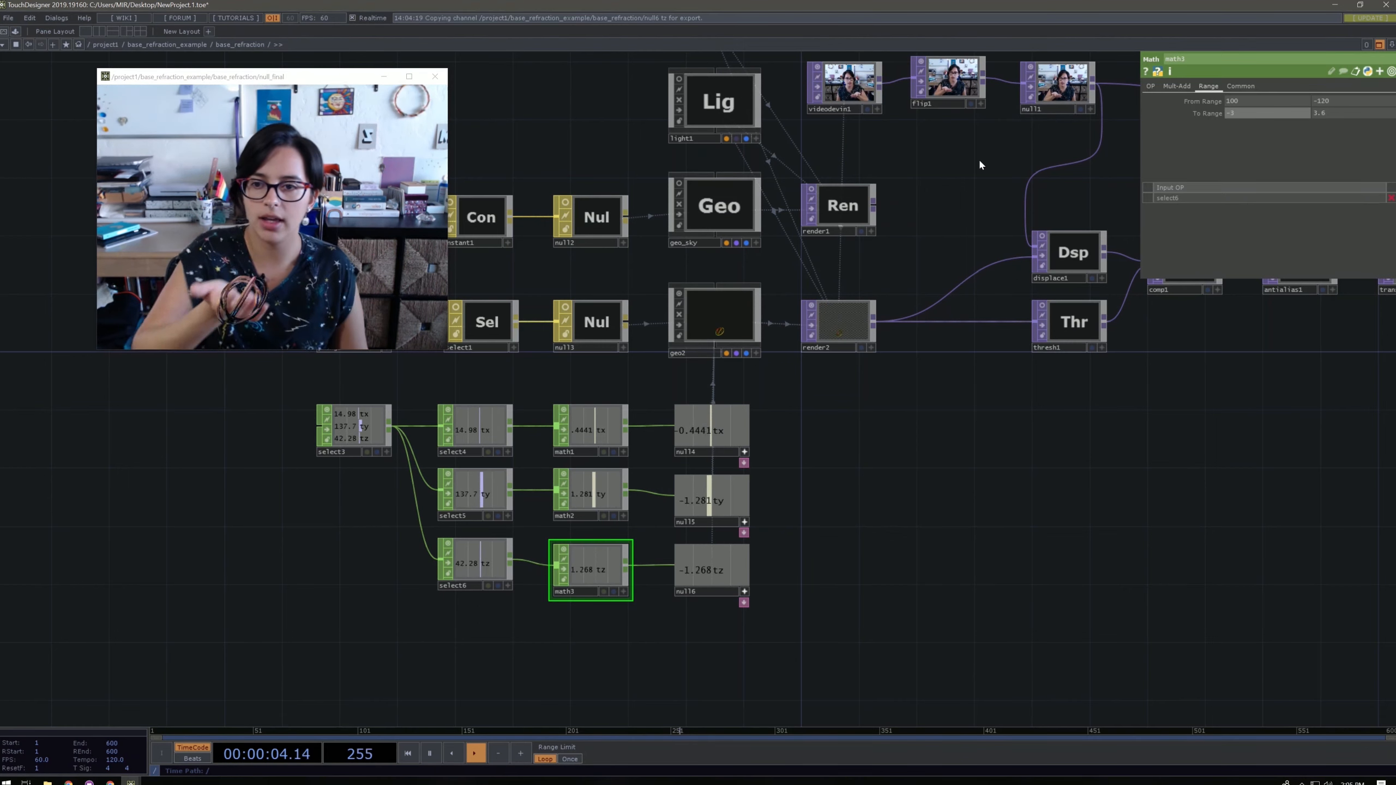
Try 5.5, 6.2 and 6.15 as the upper To Range value of math2, and undo these changes.
{"action": "left_click", "coordinate": [591, 498]}
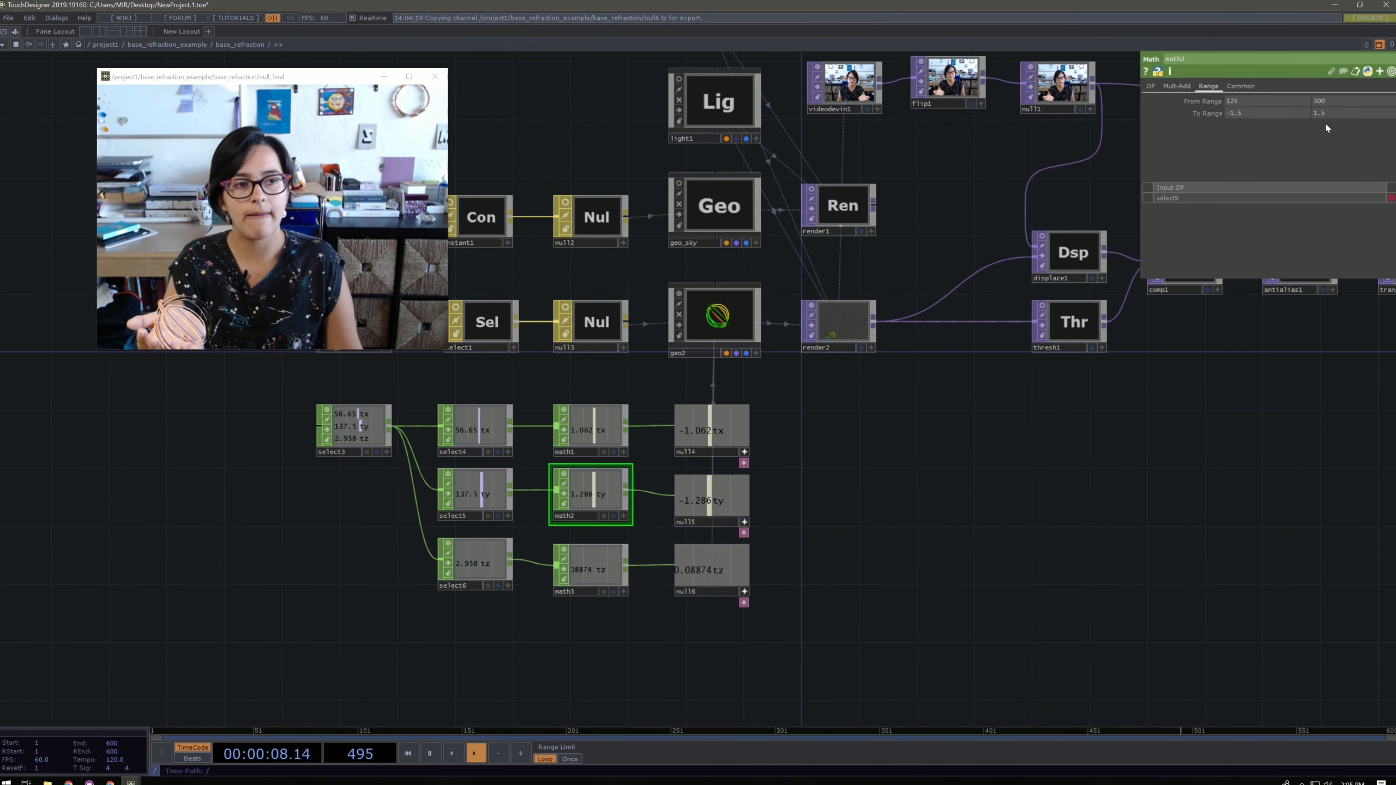
{"action": "mouse_move", "coordinate": [1336, 114]}
{"action": "left_mouse_down"}
{"action": "mouse_move", "coordinate": [1349, 114]}
{"action": "mouse_move", "coordinate": [1318, 116]}
{"action": "mouse_move", "coordinate": [1336, 113]}
{"action": "left_mouse_up"}
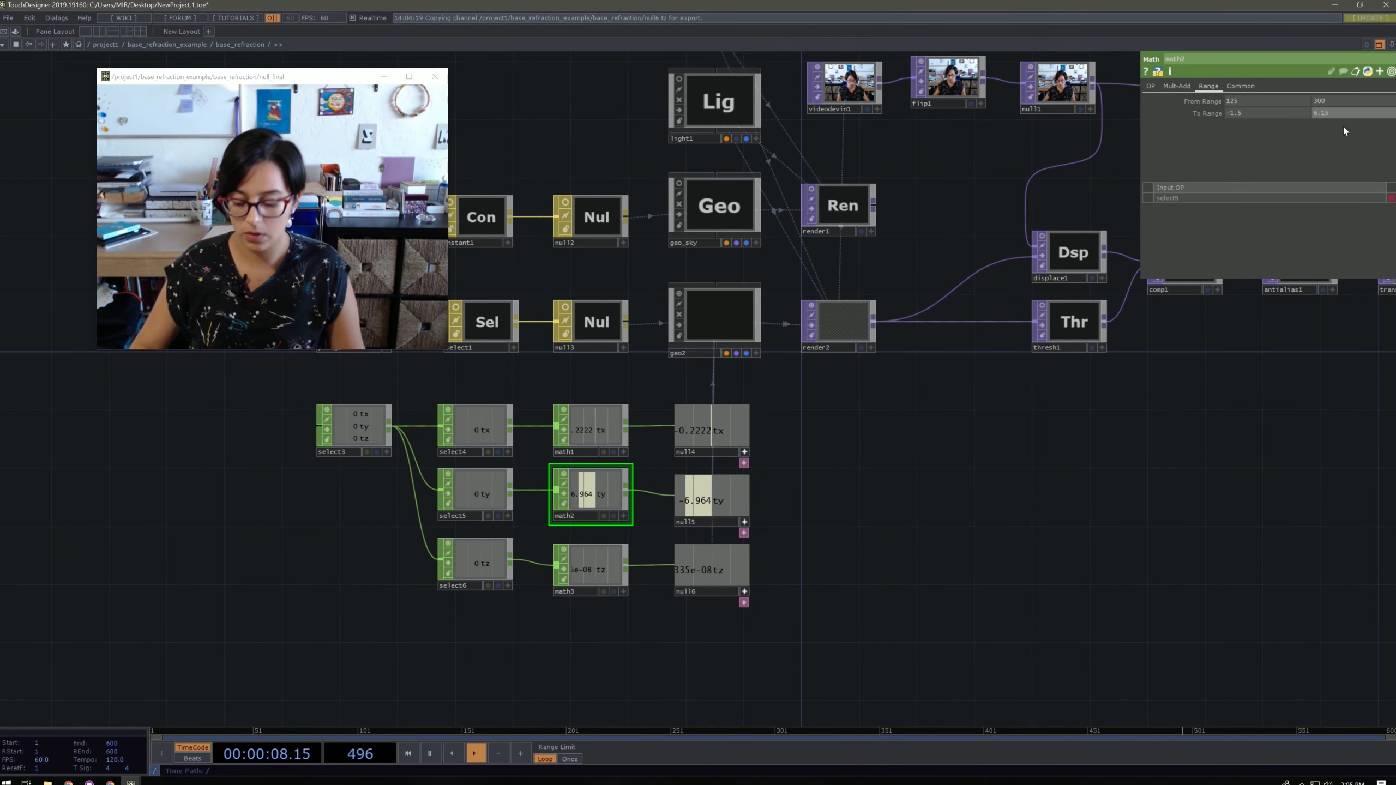
{"action": "key", "text": "ctrl+z"}
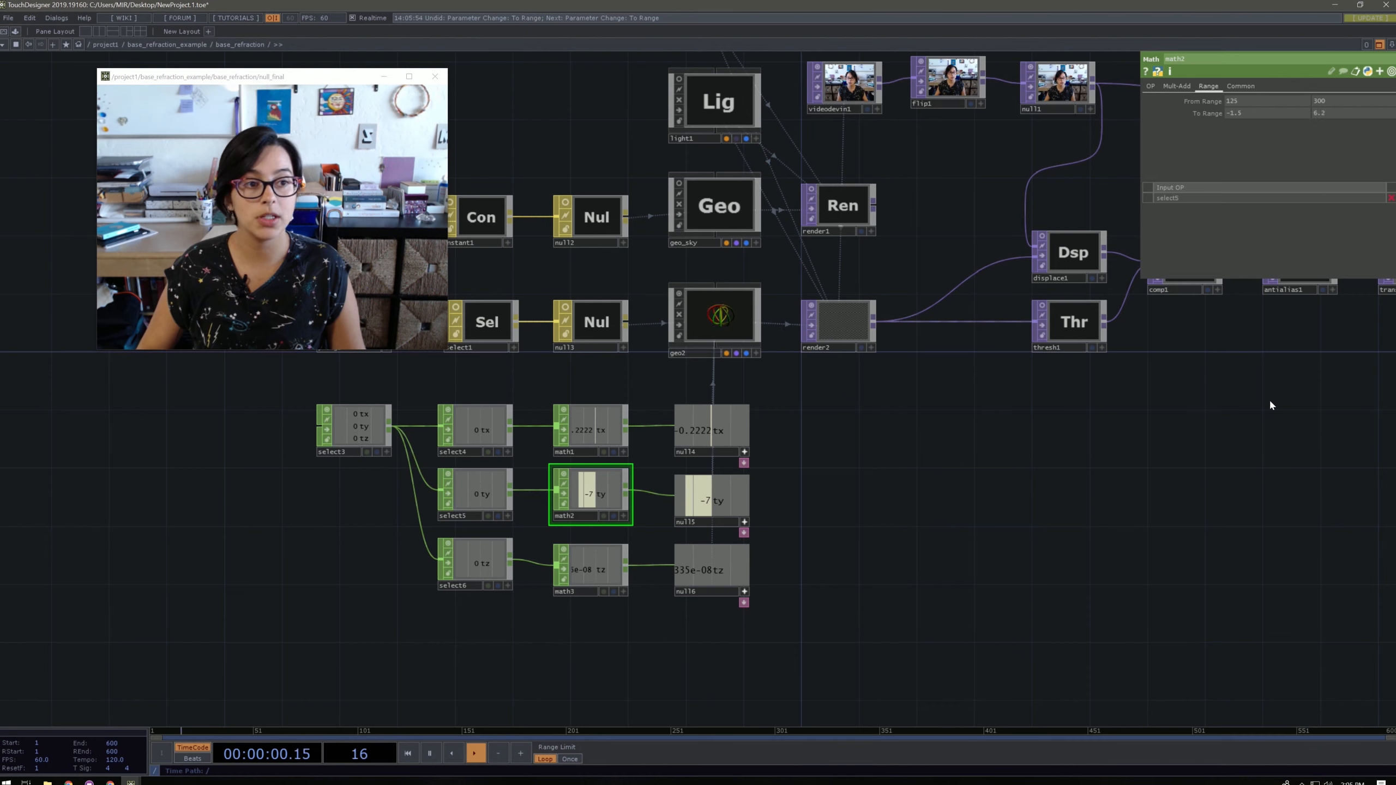
{"action": "key", "text": "ctrl+z"}
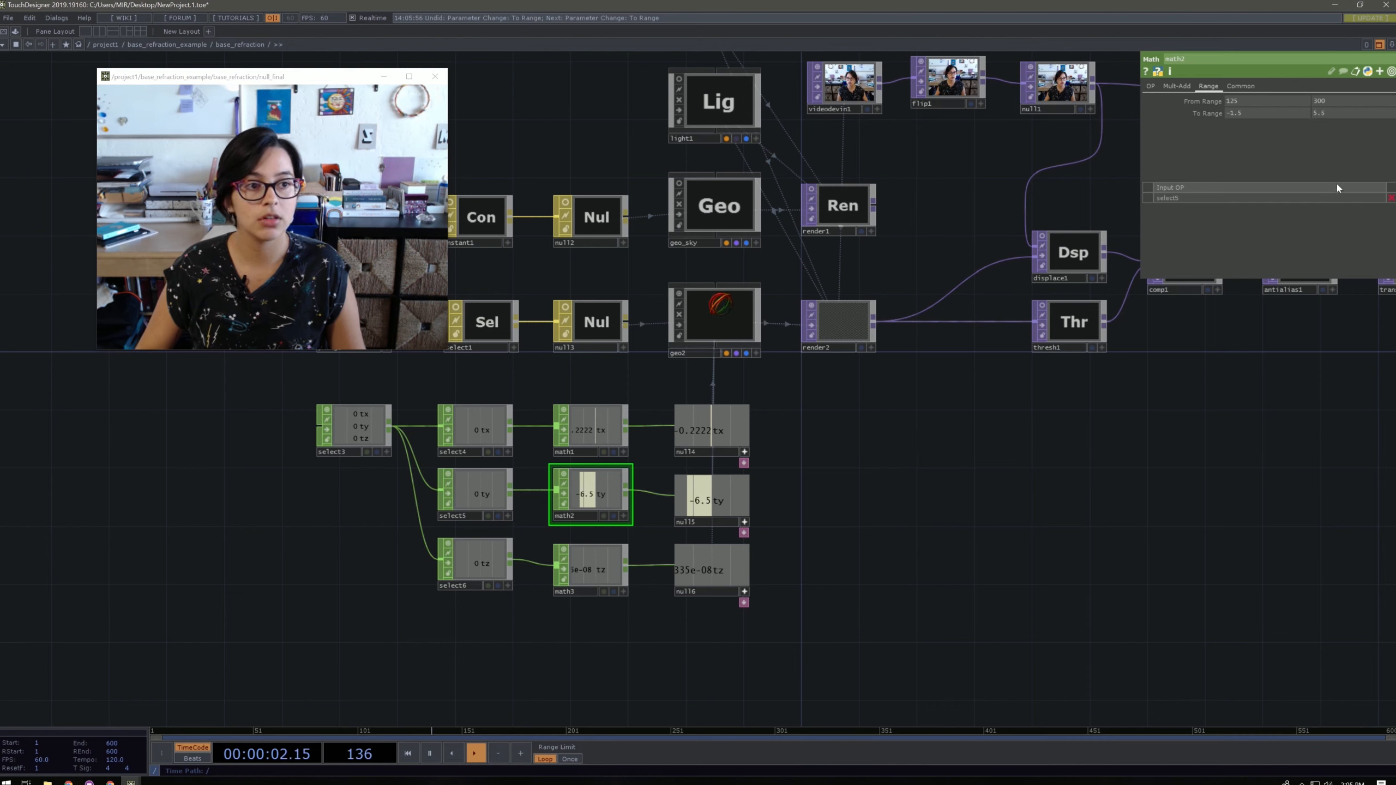
{"action": "key", "text": "ctrl+z"}
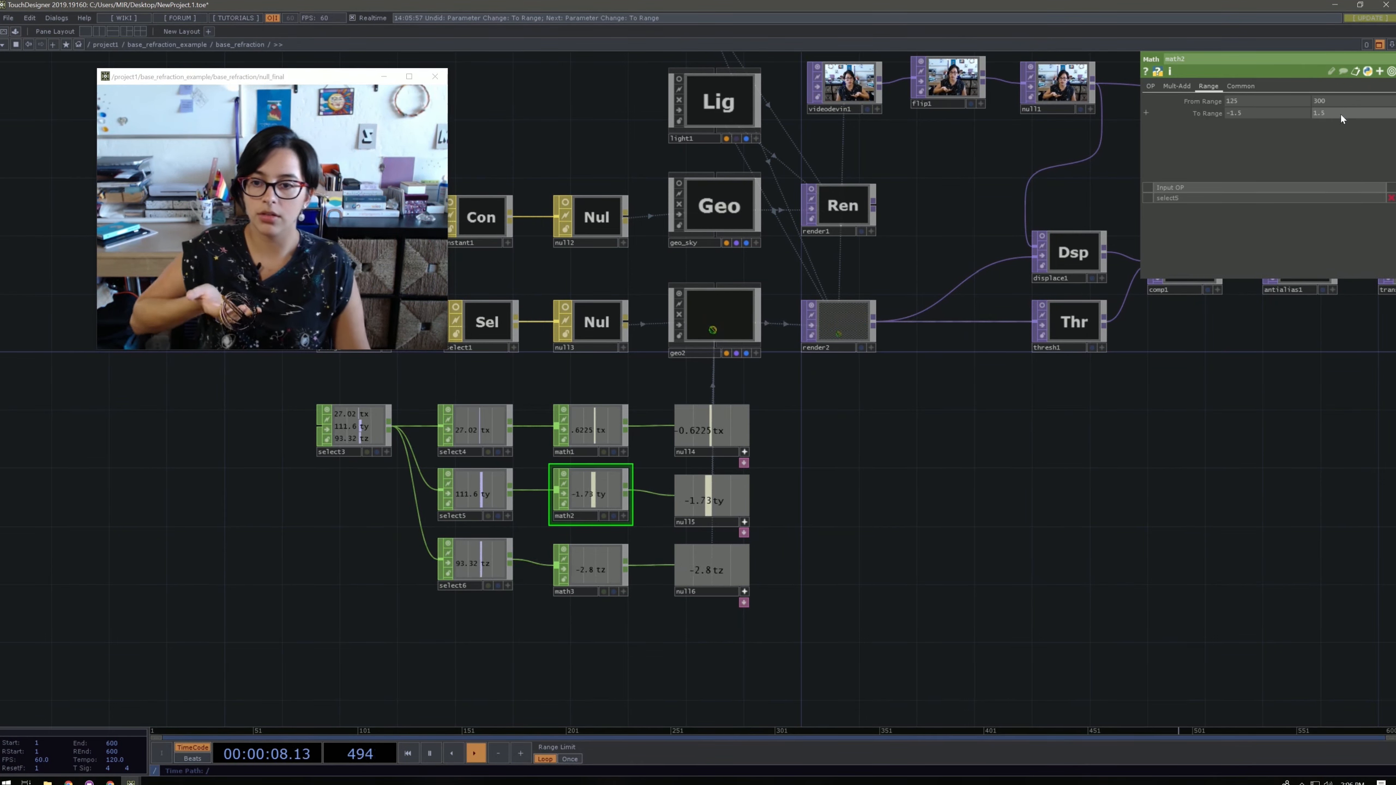
Set the lower To Range value of math3 to -6.7.
{"action": "left_click", "coordinate": [591, 568]}
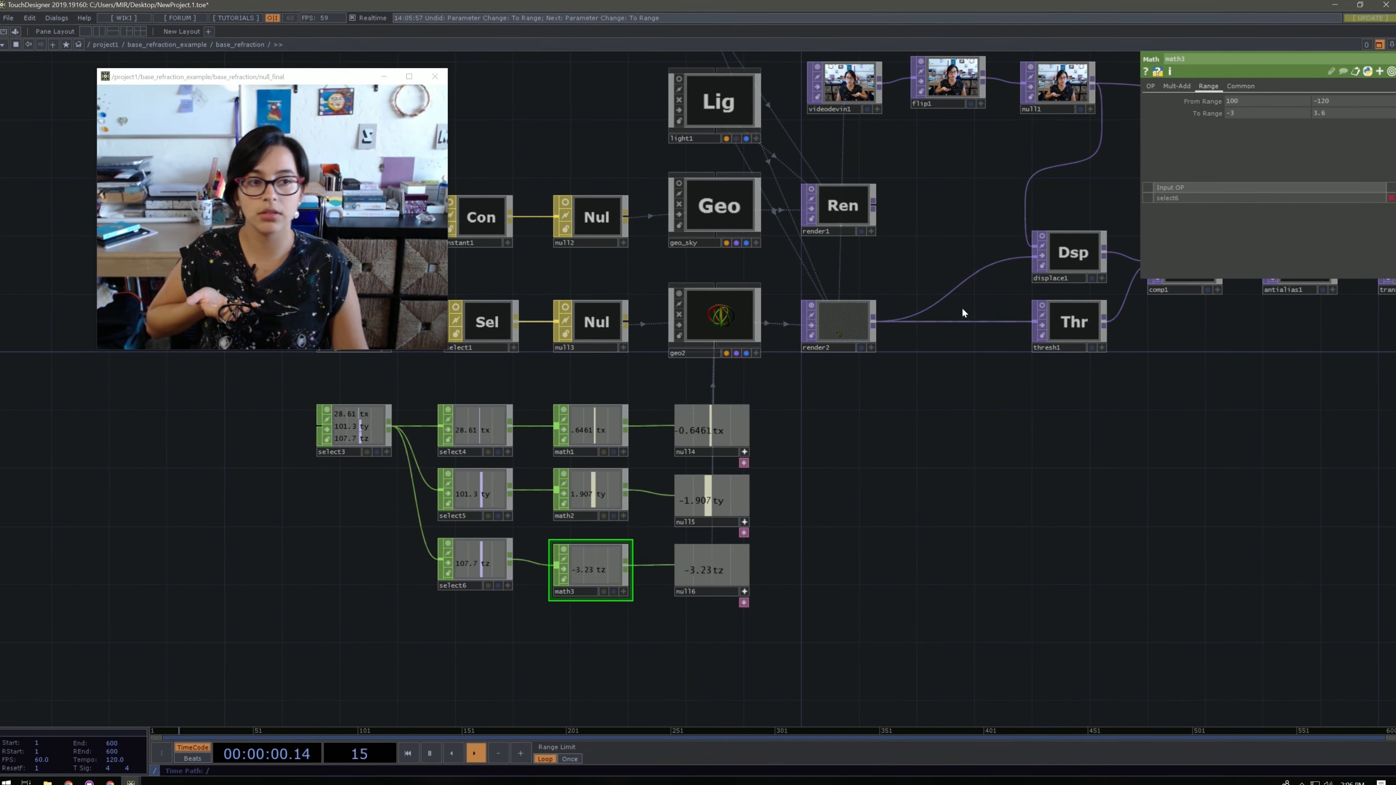
{"action": "mouse_move", "coordinate": [1281, 114]}
{"action": "middle_mouse_down"}
{"action": "mouse_move", "coordinate": [1266, 120]}
{"action": "mouse_move", "coordinate": [1281, 97]}
{"action": "mouse_move", "coordinate": [1281, 116]}
{"action": "middle_mouse_up"}
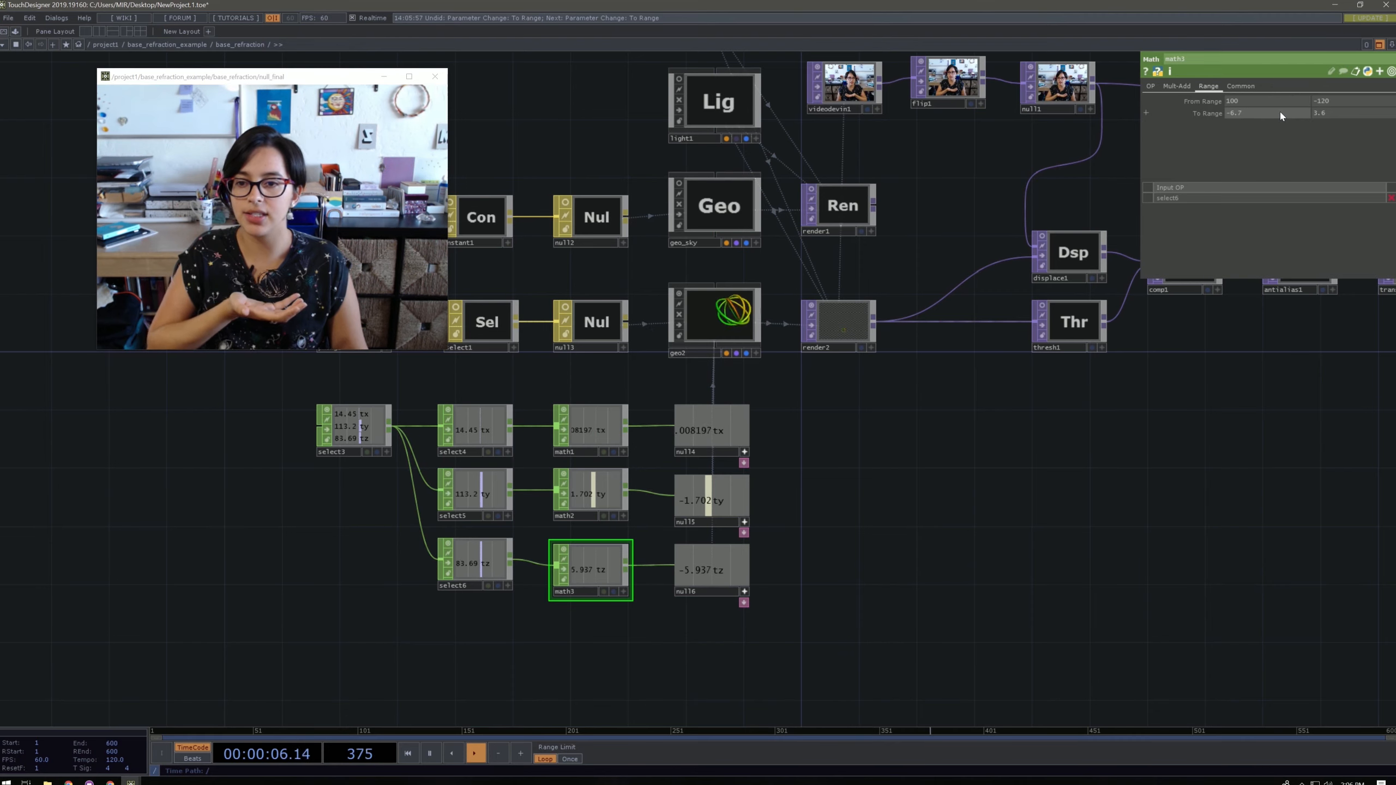